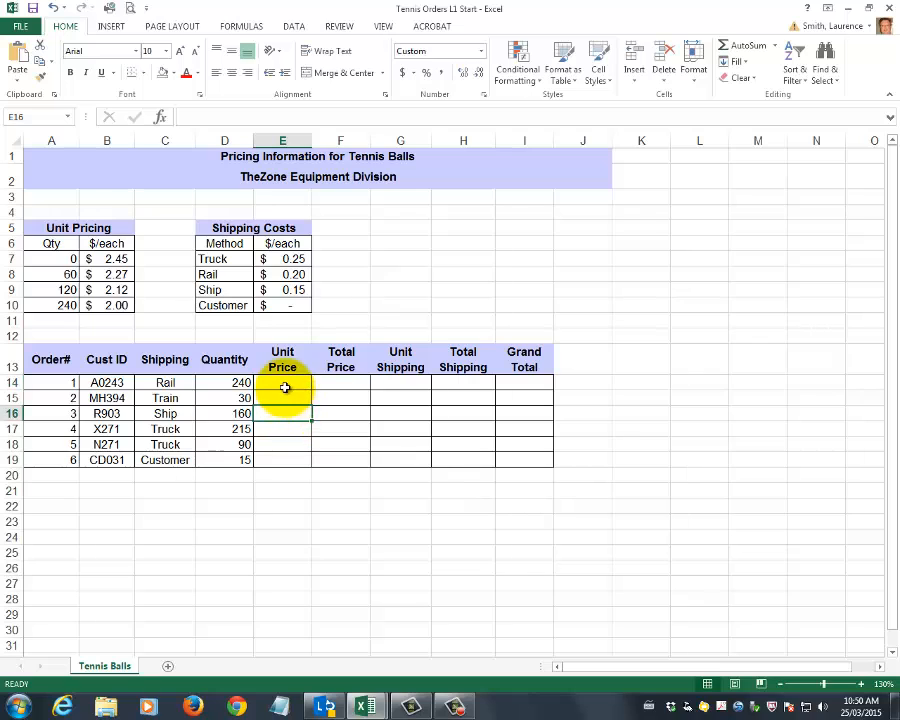
Examine the empty calculation cells E14:I19 and switch to the Tennis Orders L1 End workbook
drag(285, 386, 524, 460)
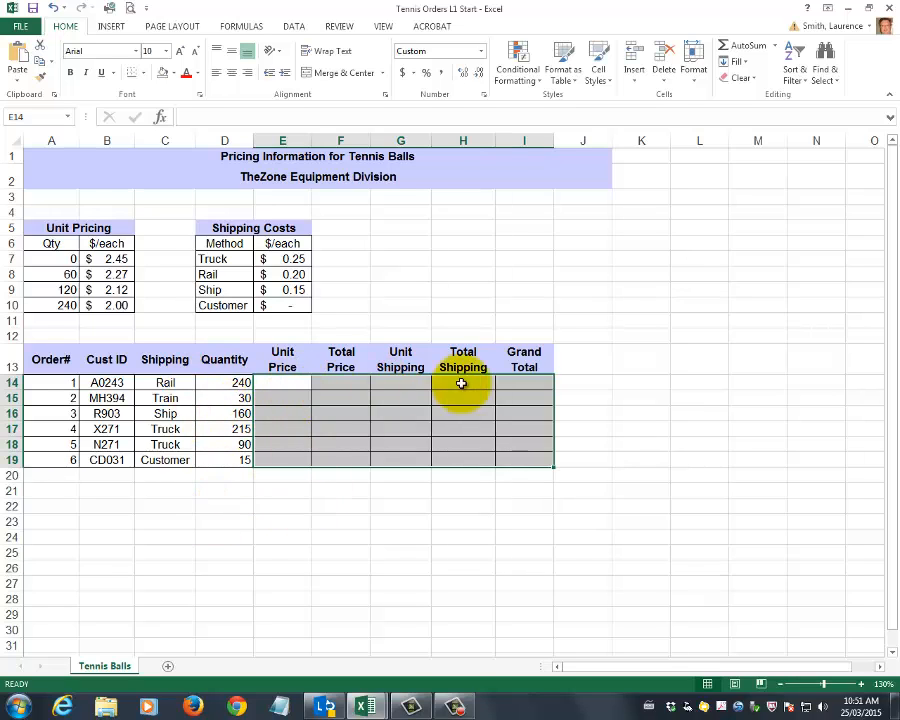
drag(292, 387, 520, 386)
click(485, 510)
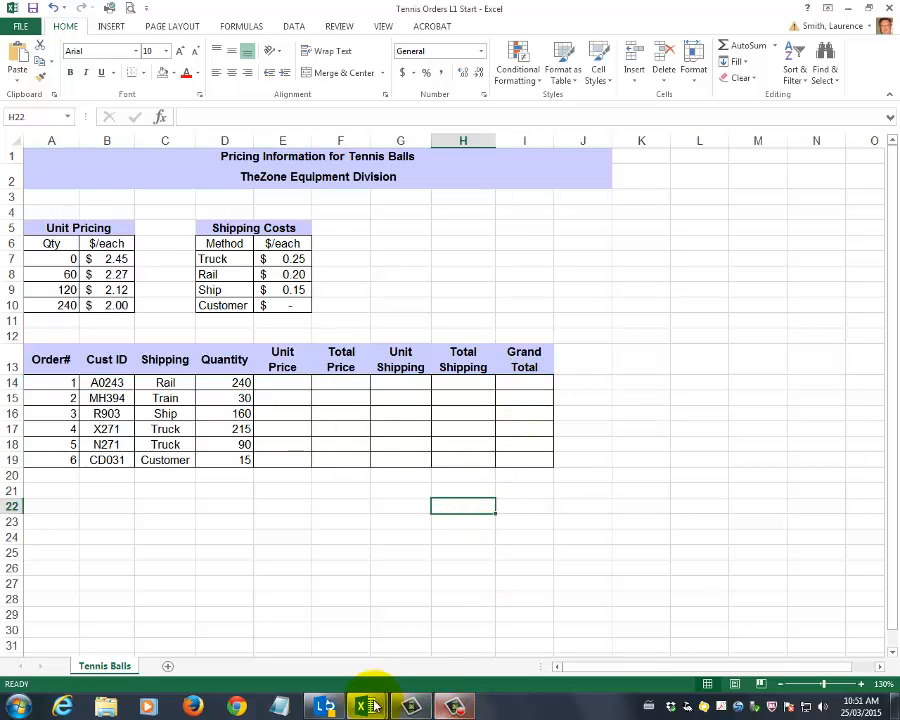
mouse_move(364, 704)
click(480, 655)
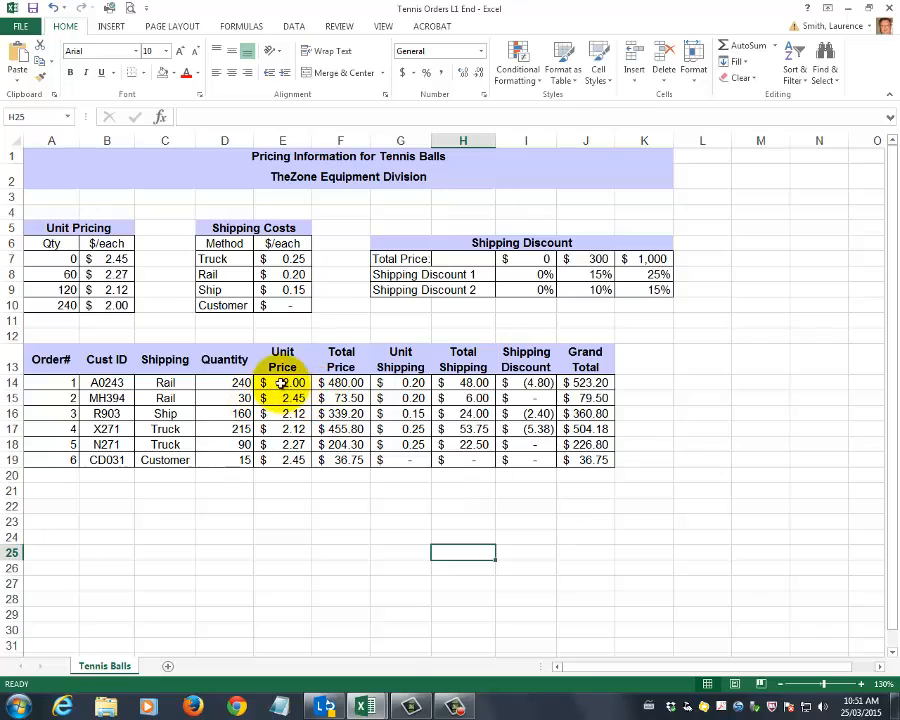
Test order 1's unit price lookup by setting its quantity to 239, and restore the quantity to 240
click(238, 383)
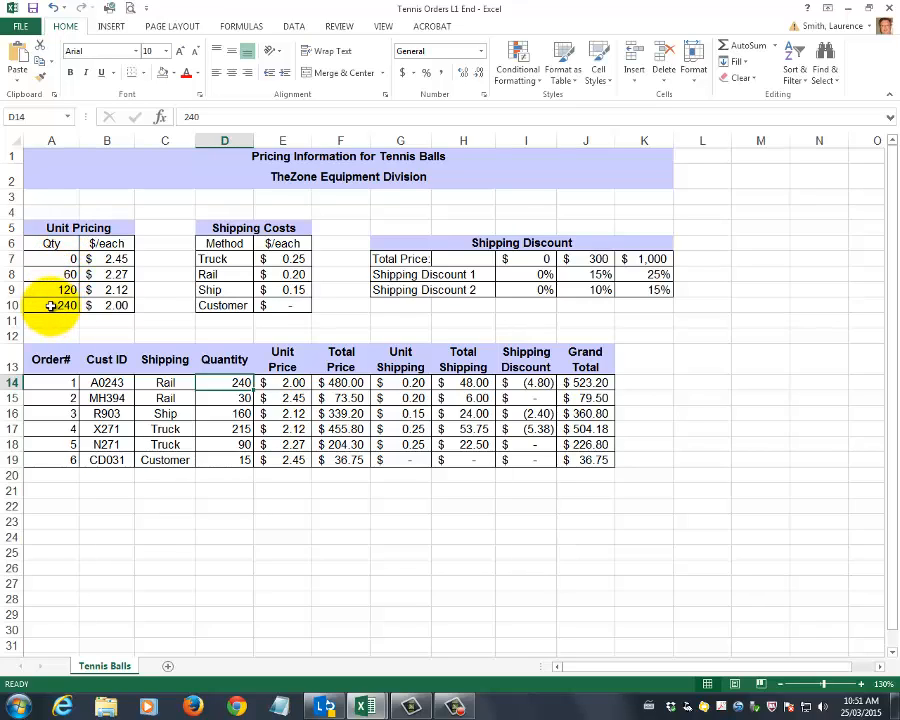
click(118, 291)
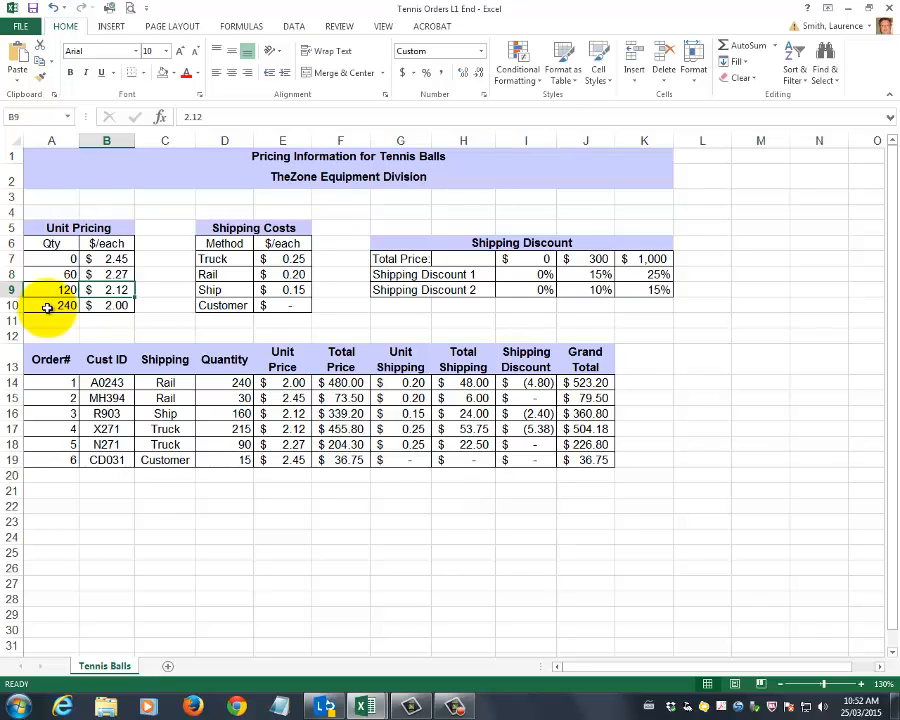
click(221, 382)
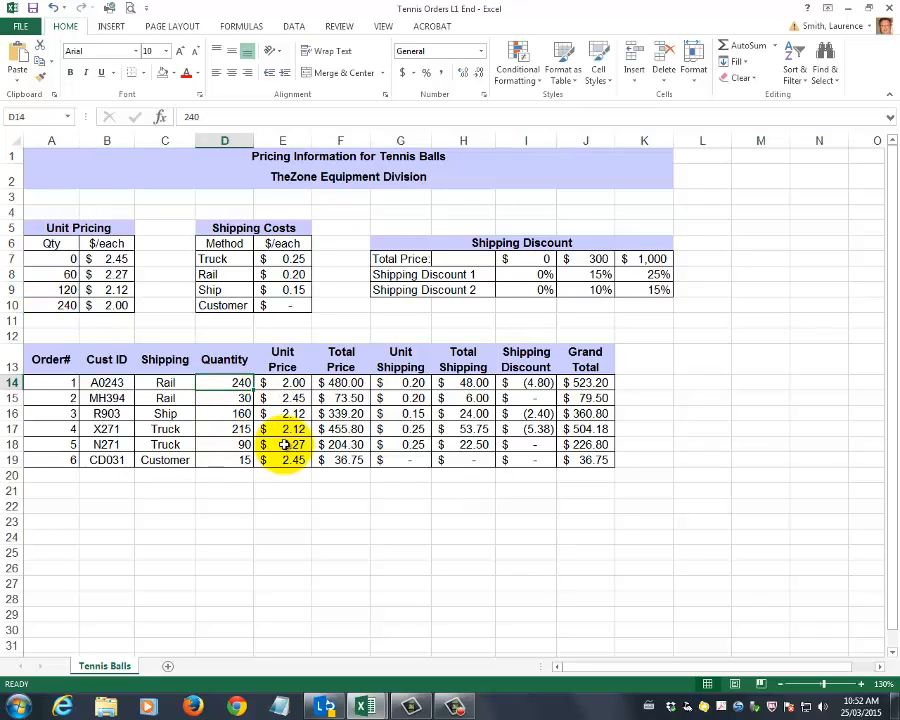
text(239)
key(Return)
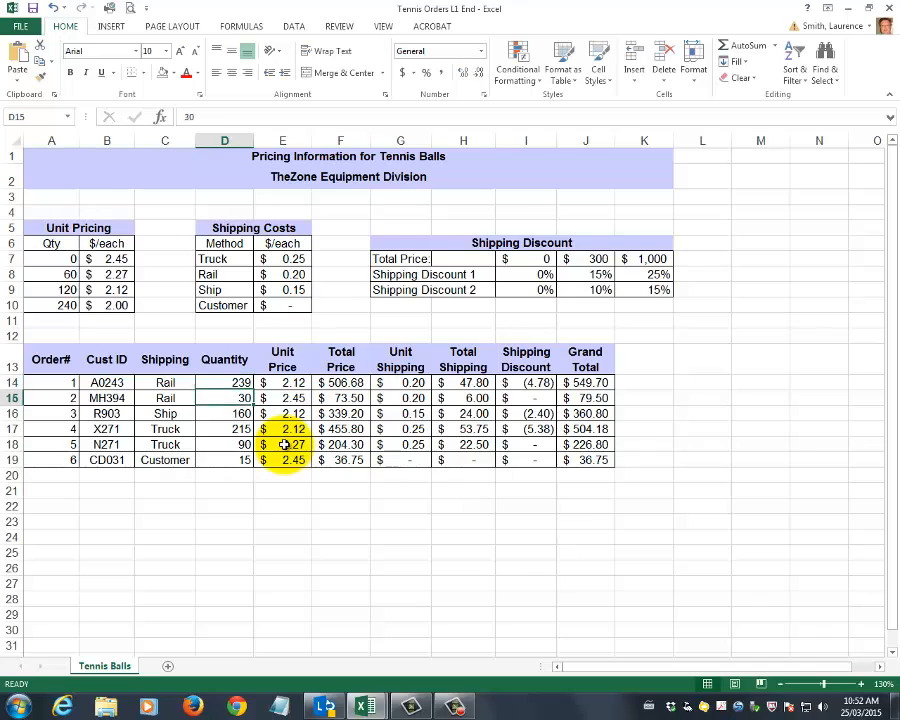
click(294, 381)
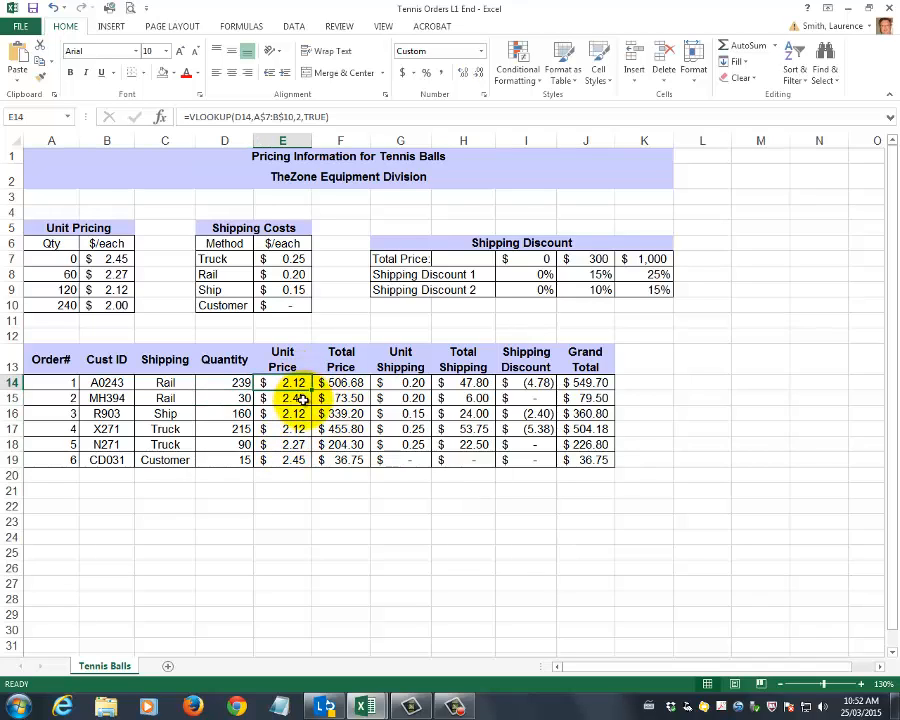
click(240, 384)
text(240)
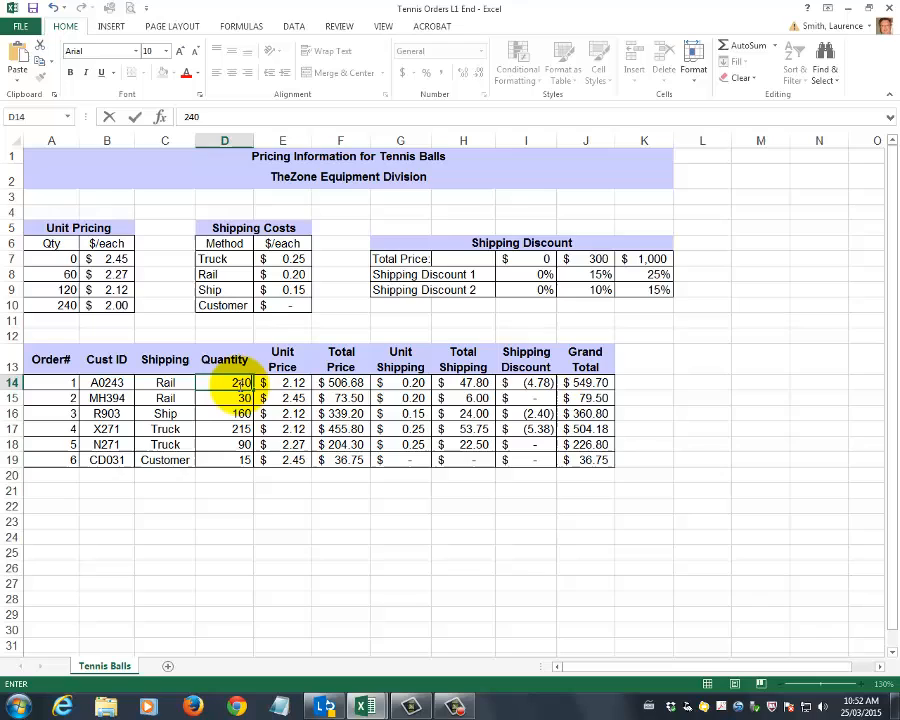
key(Return)
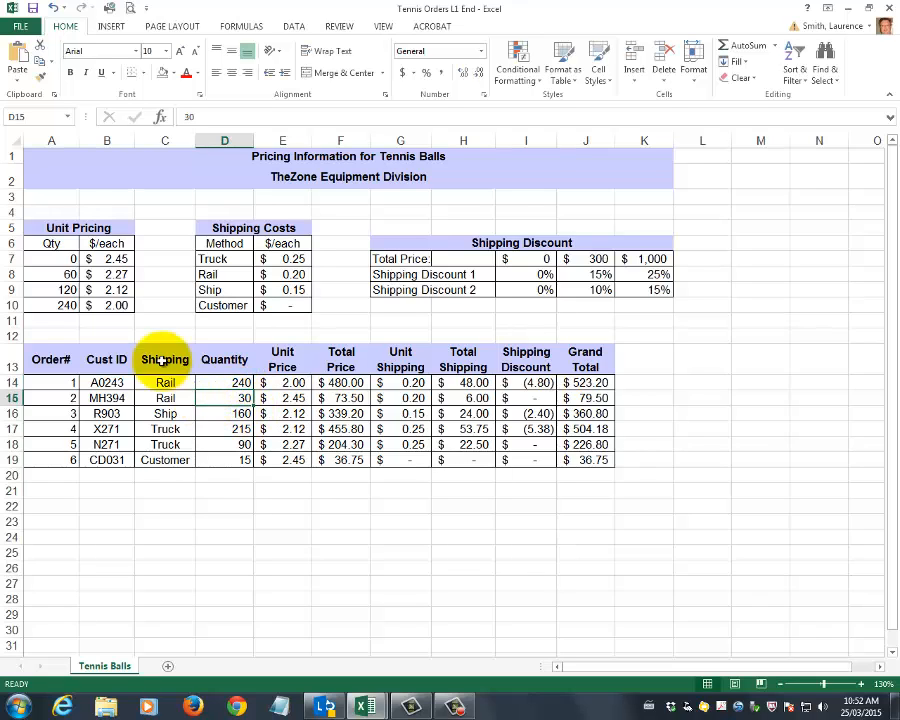
Test the 60-unit price break by setting order 2's quantity to 60, and undo the change
click(64, 275)
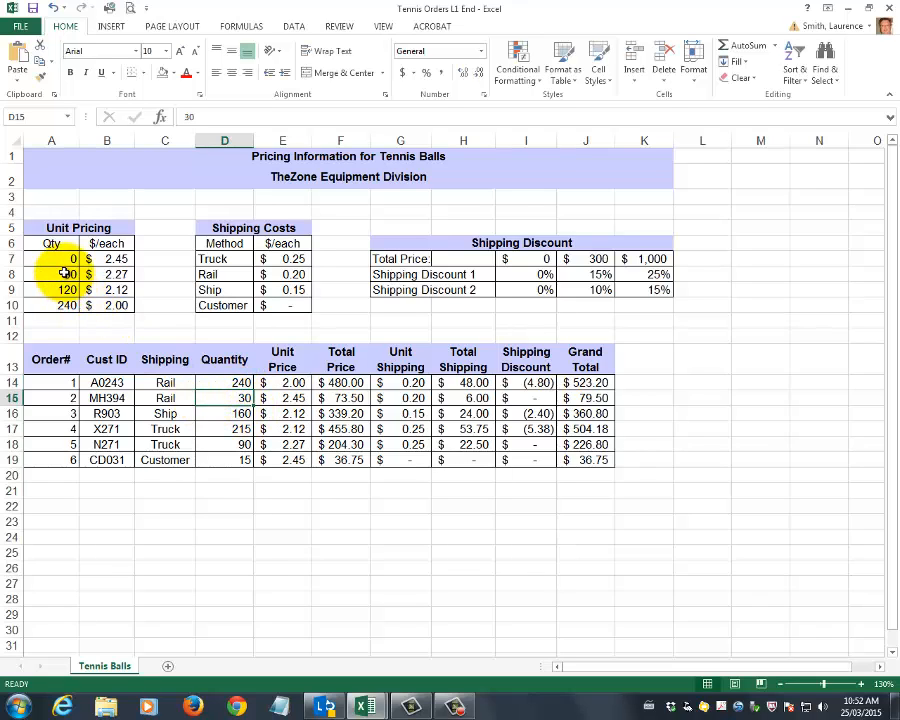
click(238, 398)
text(60)
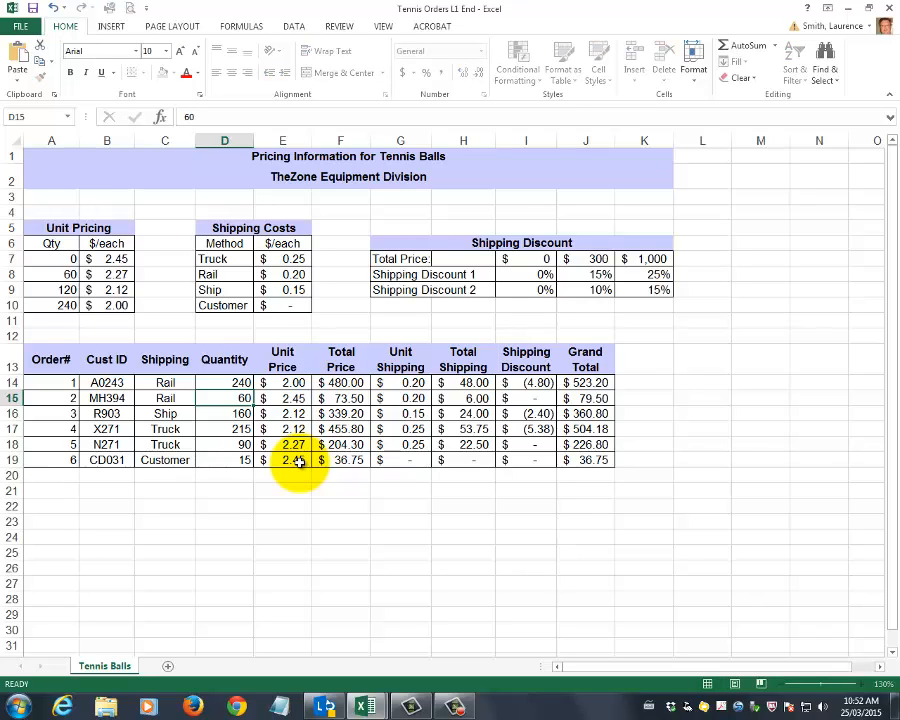
key(Return)
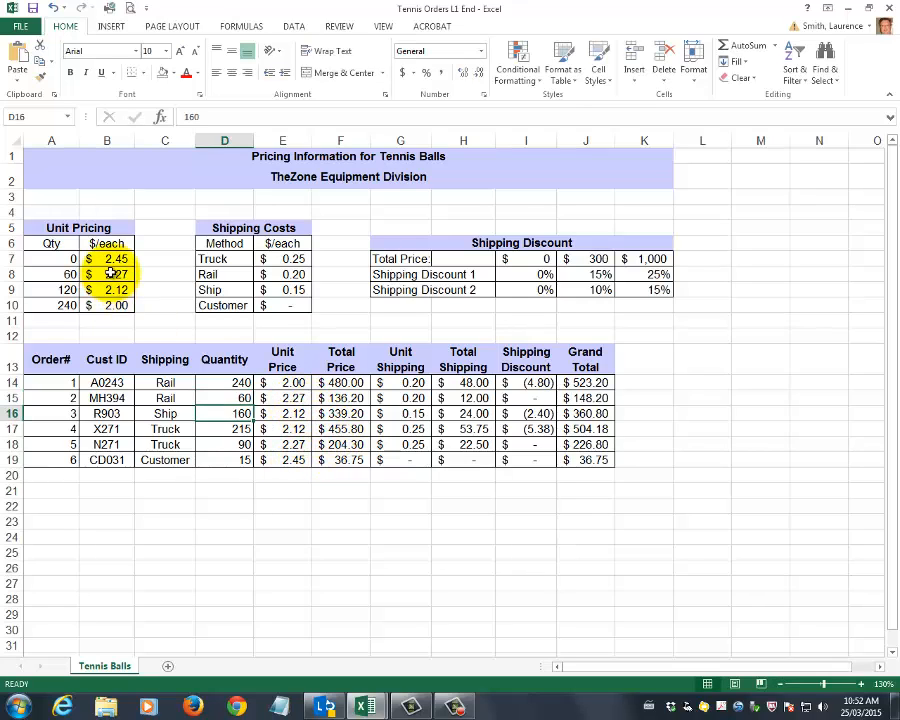
click(53, 8)
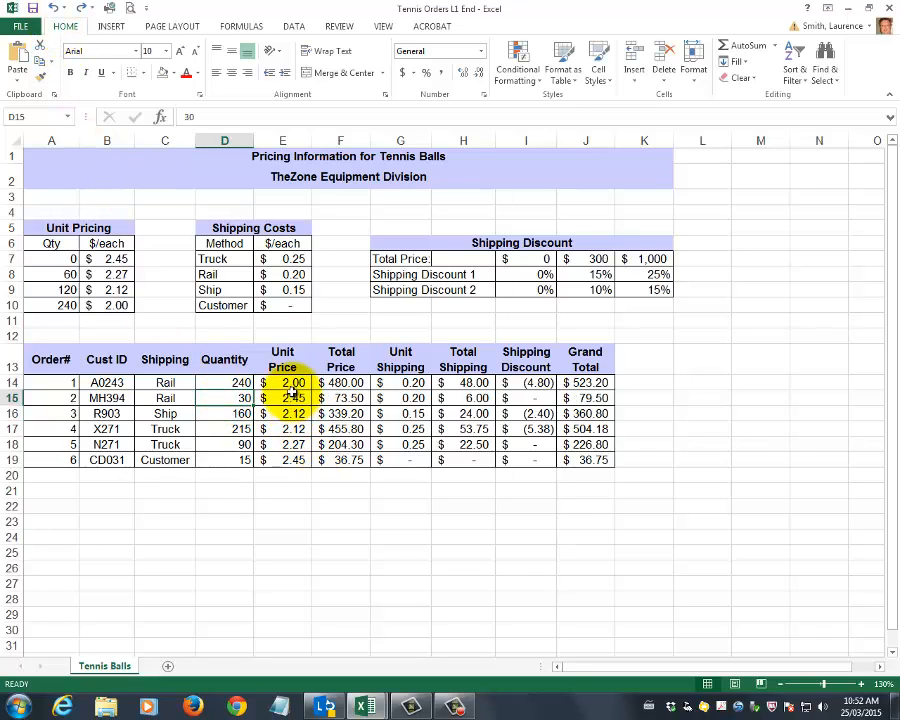
Examine the Unit Price, Unit Shipping, Total Price and Shipping Discount columns and the Total Price row of the discount table
drag(287, 383, 290, 460)
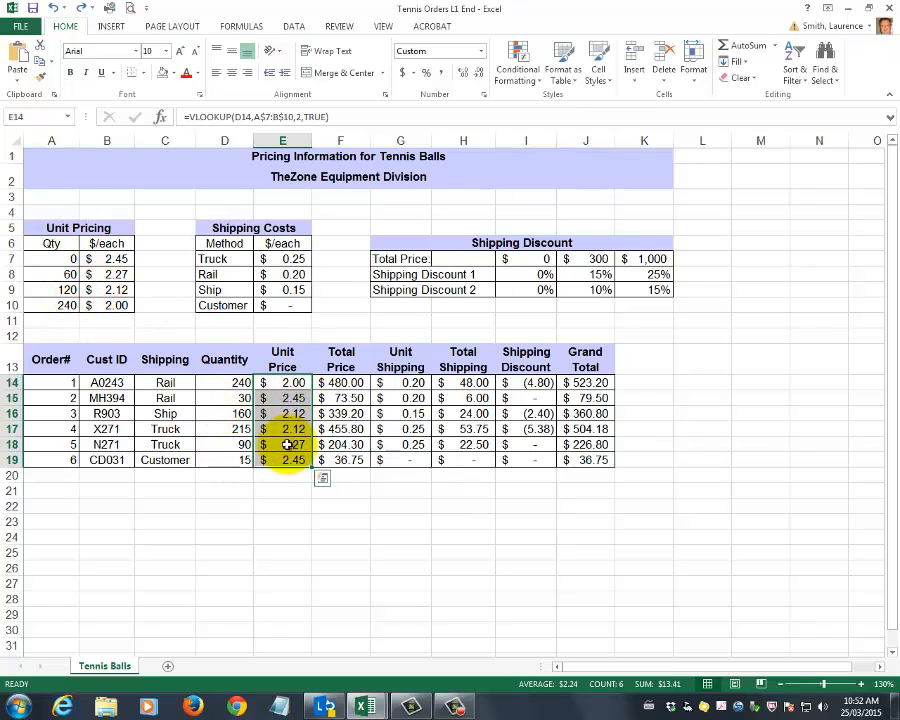
click(414, 383)
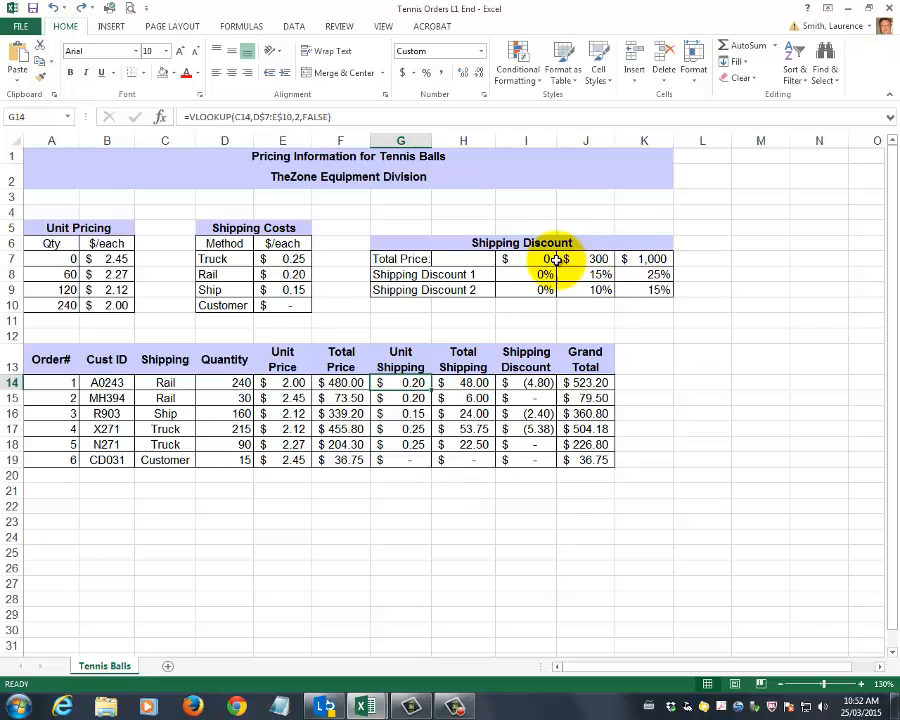
drag(345, 384, 340, 460)
drag(466, 262, 648, 262)
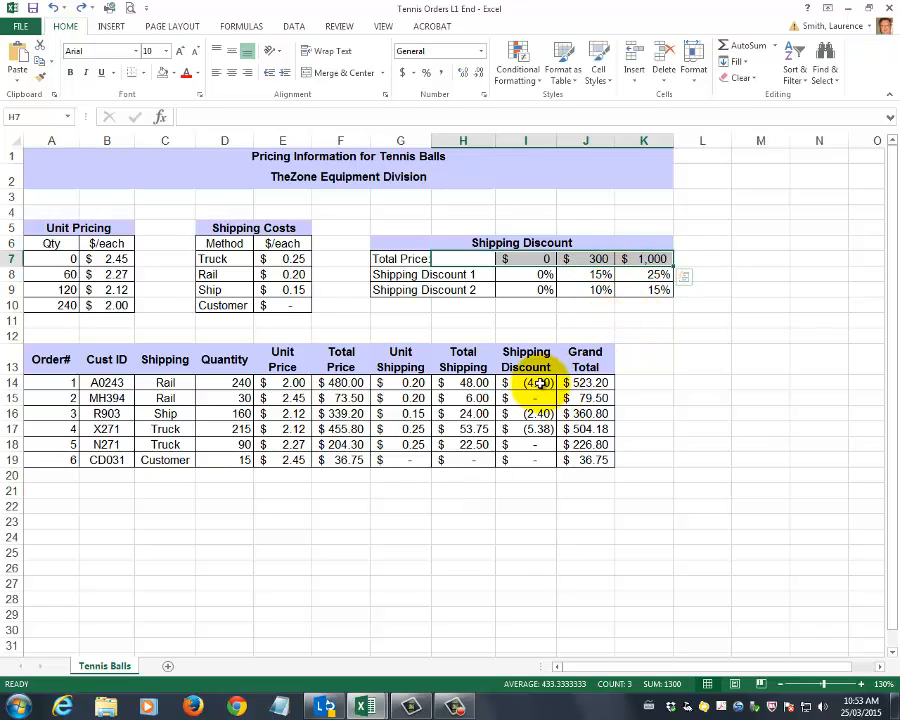
drag(529, 382, 537, 460)
click(455, 550)
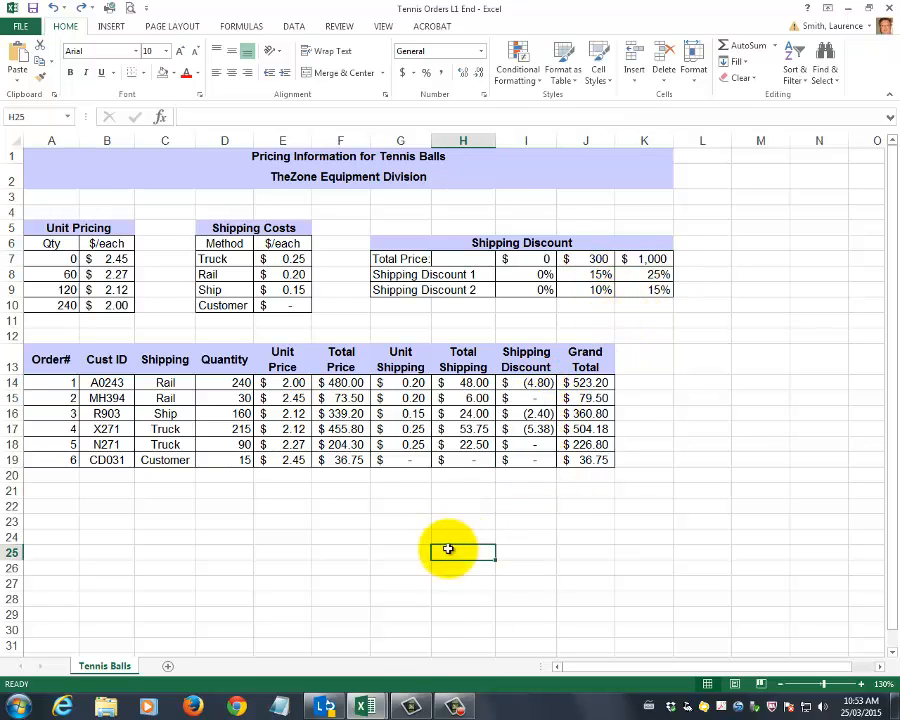
Switch to the Tennis Orders L1 Start workbook and enter =VLOOKUP(D14,A7:B10,2,TRUE) as order 1's unit price in E14
mouse_move(366, 707)
click(315, 646)
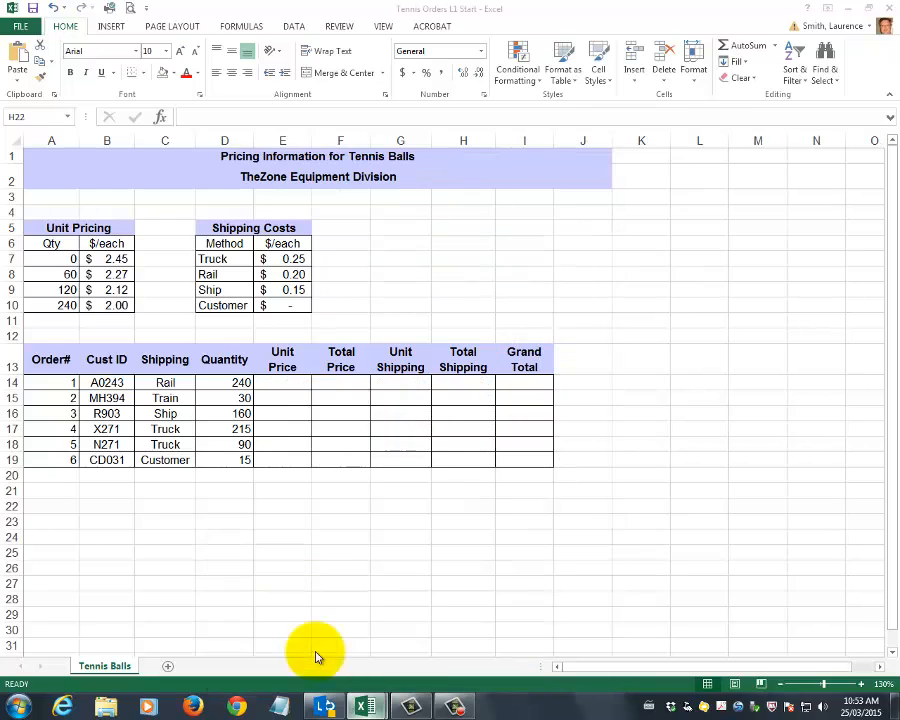
click(282, 382)
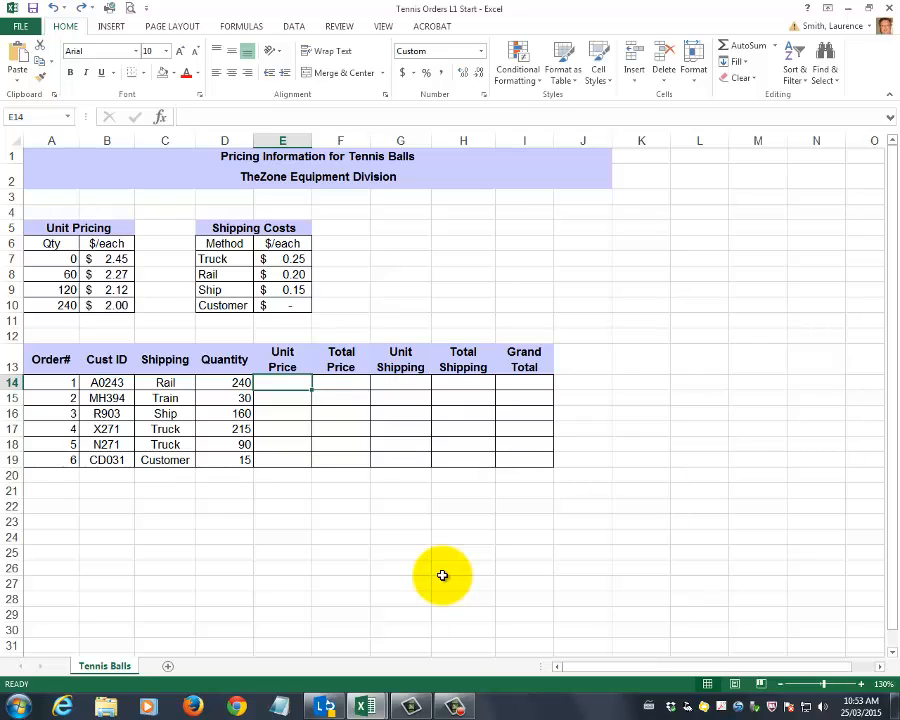
text(=vlooku)
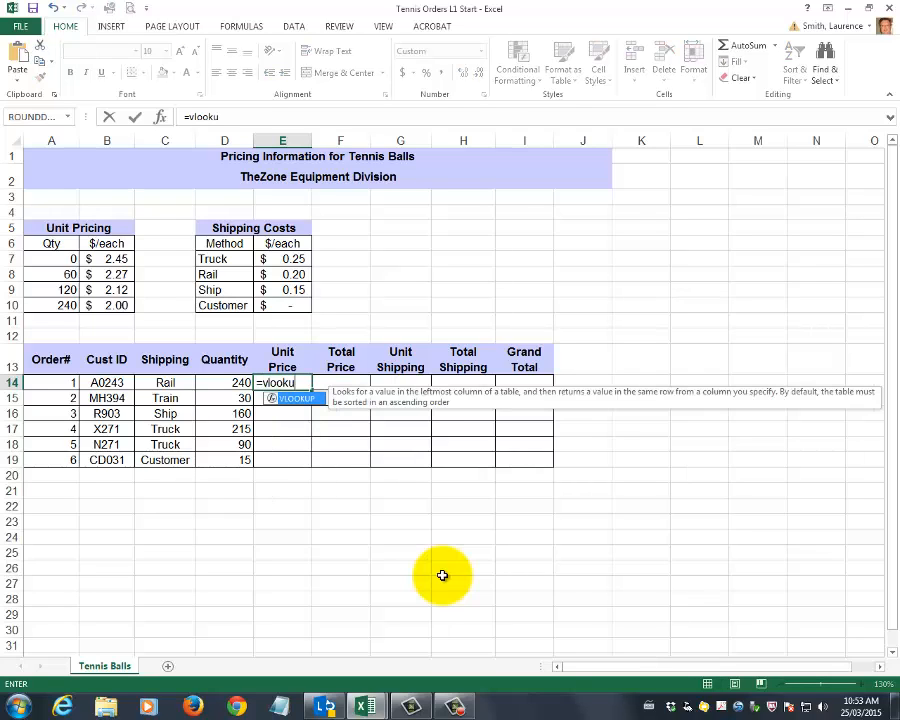
text(p()
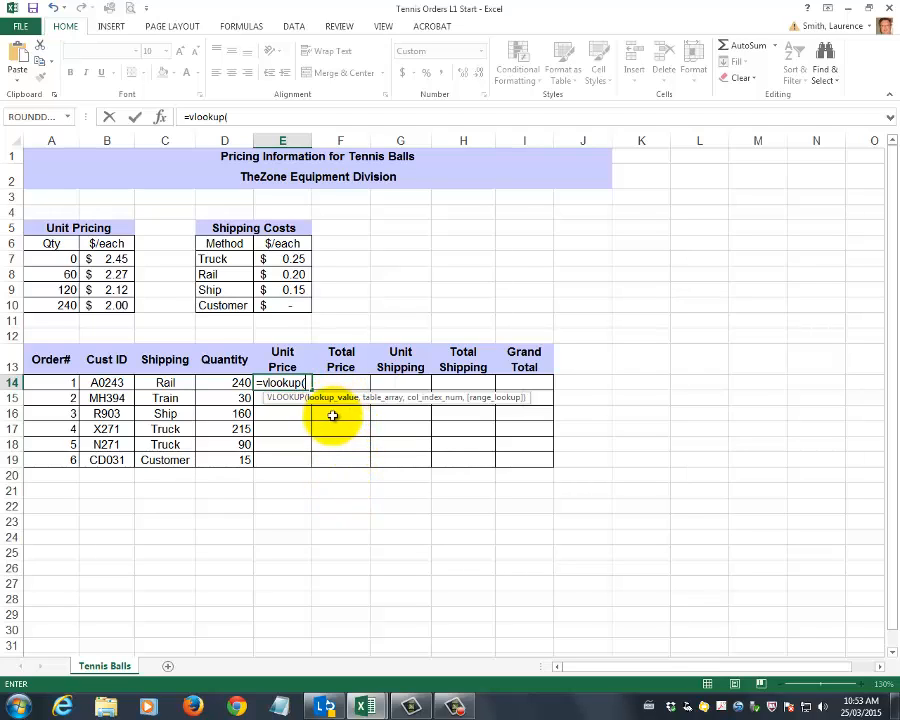
click(225, 383)
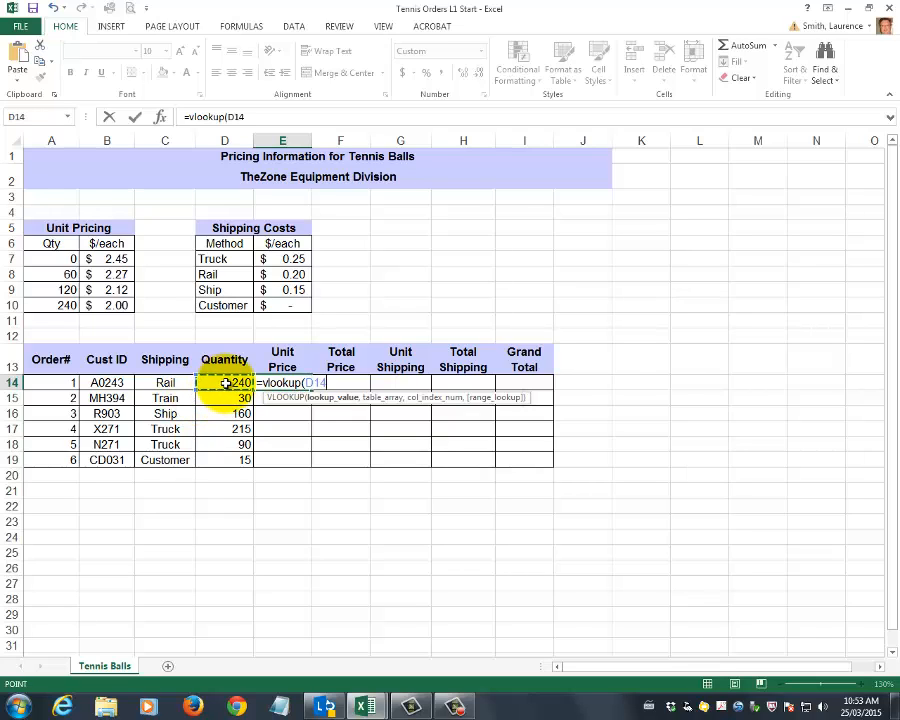
text(,)
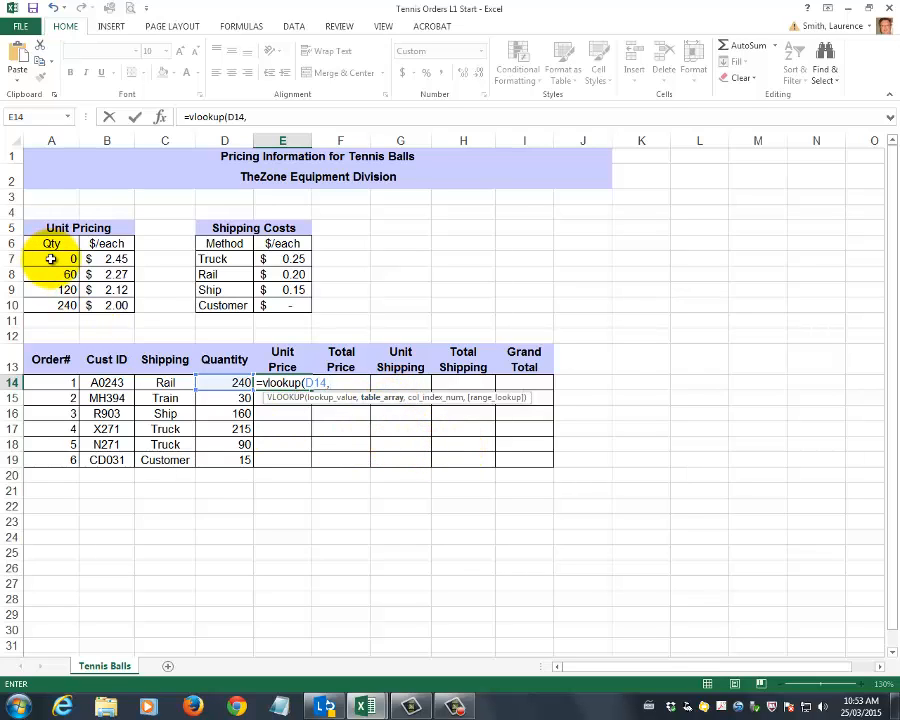
drag(51, 259, 115, 302)
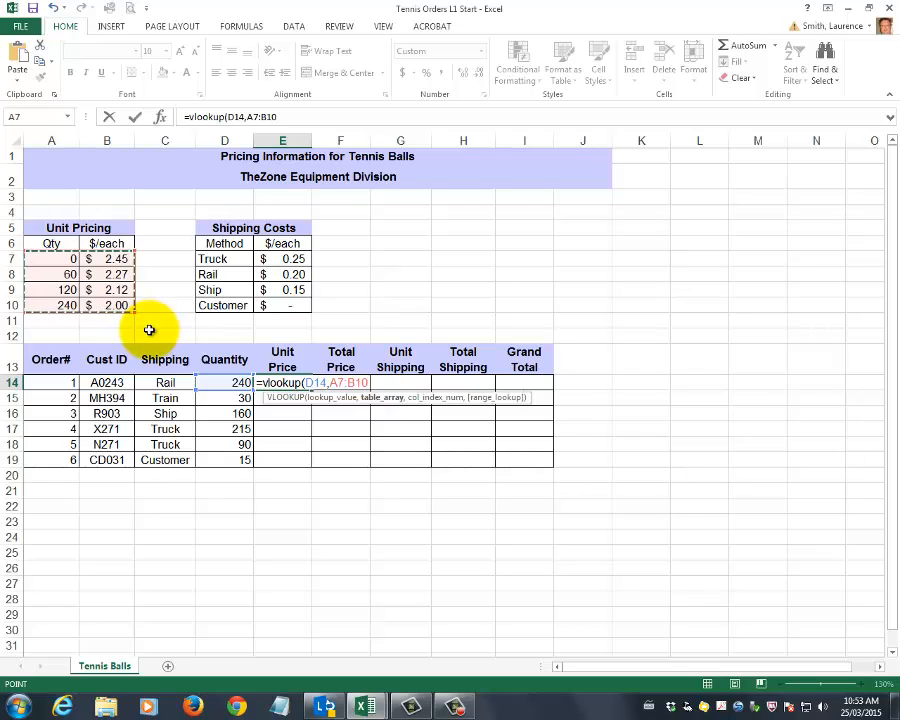
text(,2)
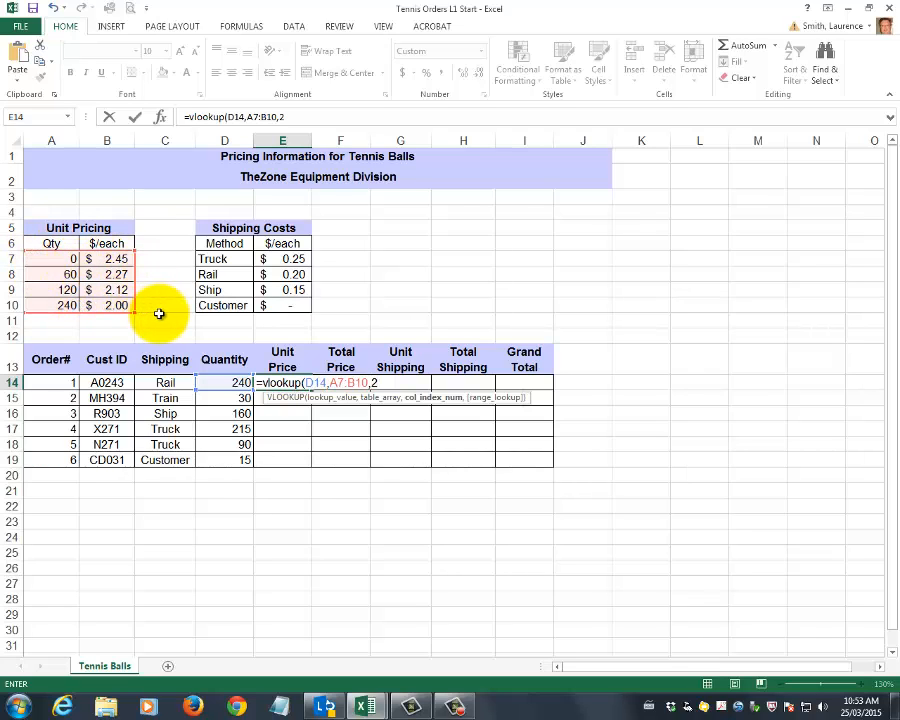
text(,true)
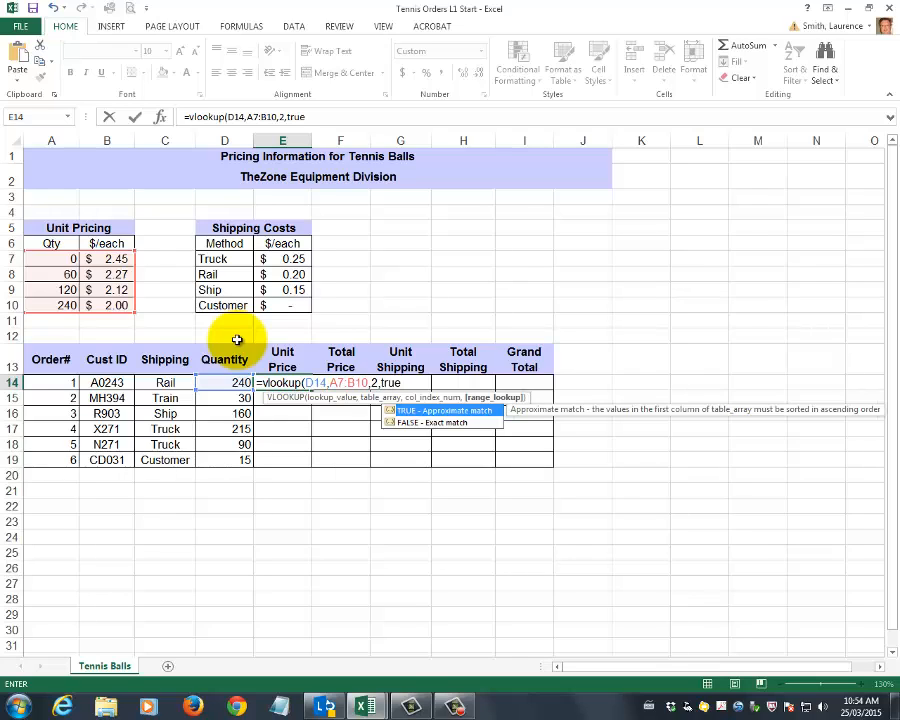
text())
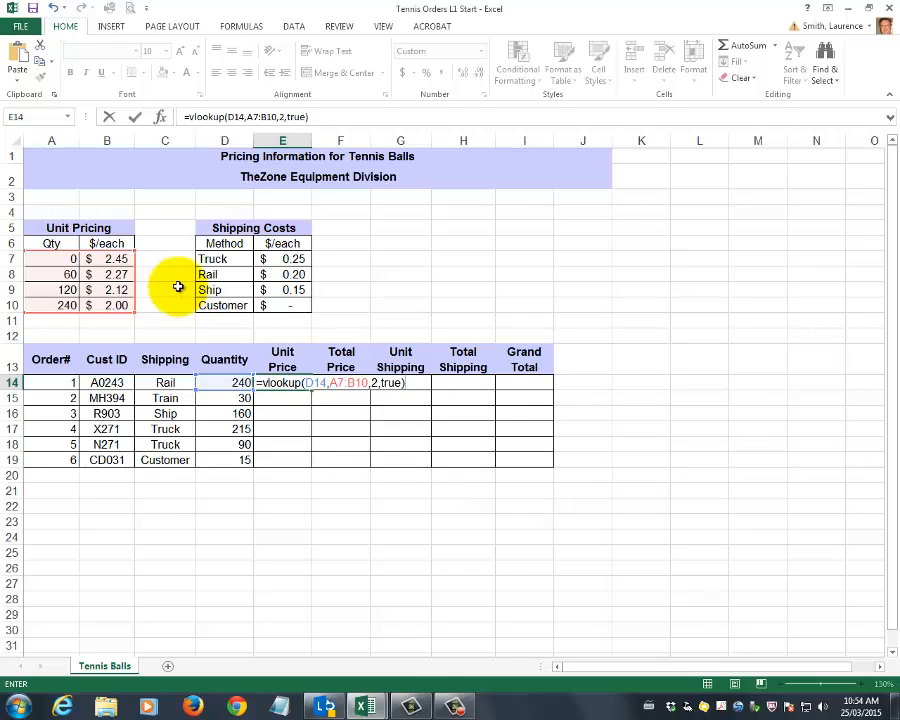
key(Return)
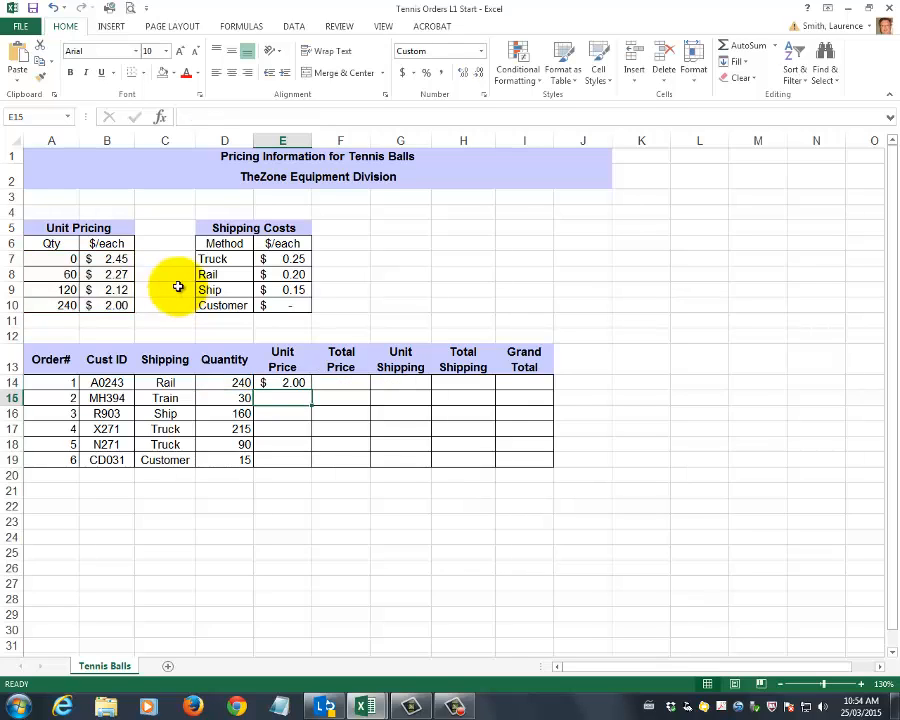
Check E14's lookup formula against the Unit Pricing table and copy the formula down to E15
key(Up)
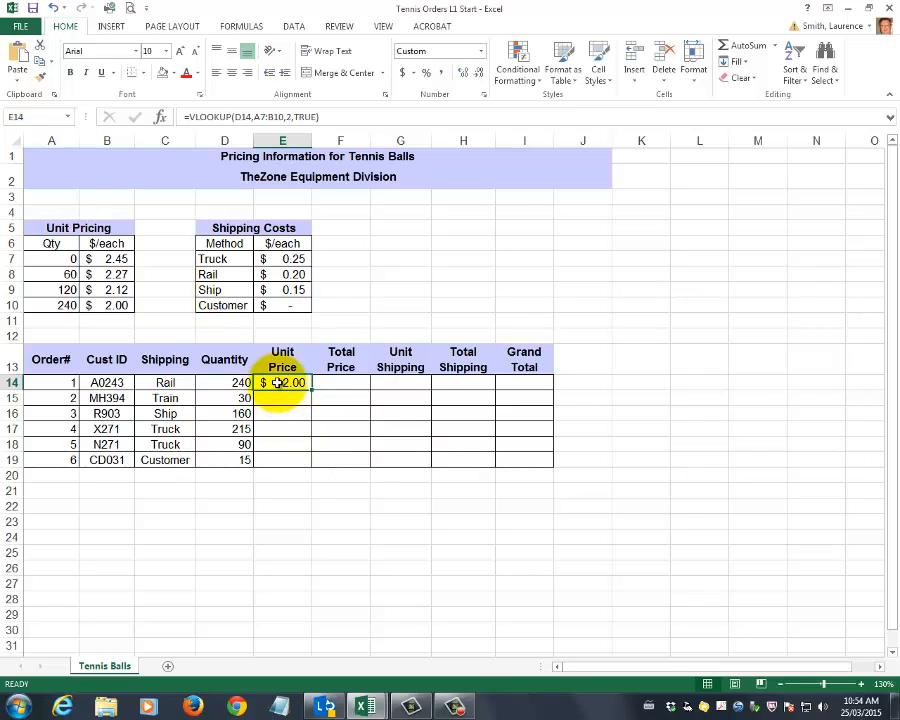
click(114, 305)
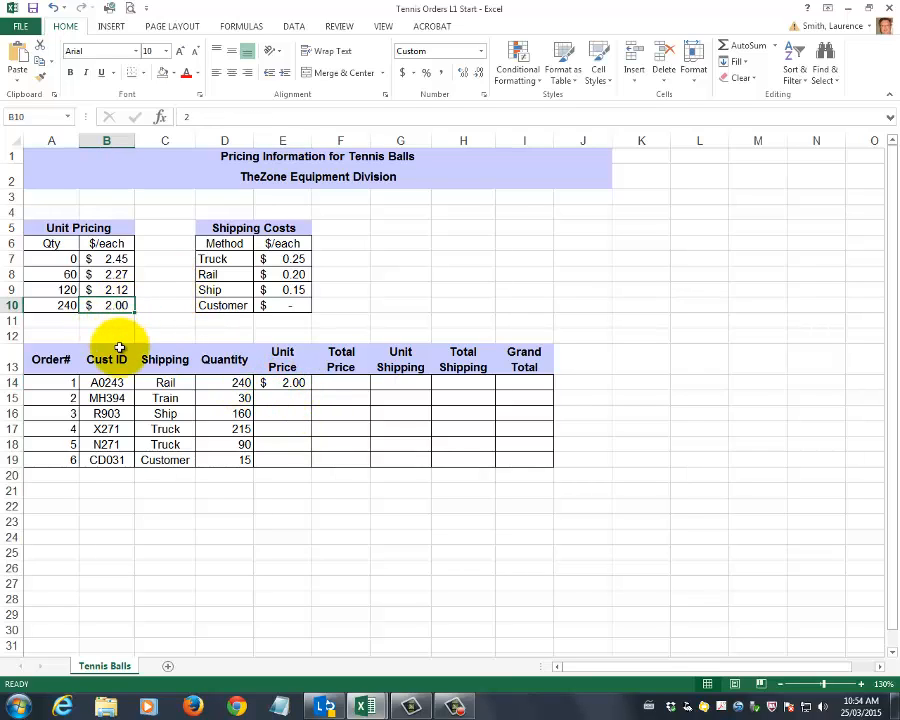
click(285, 384)
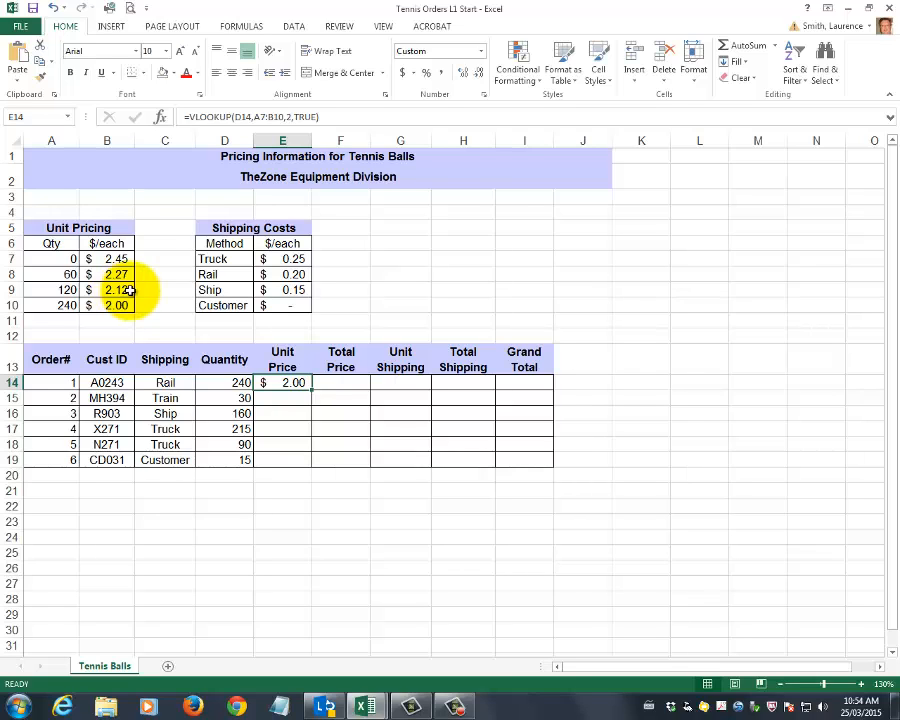
key(F2)
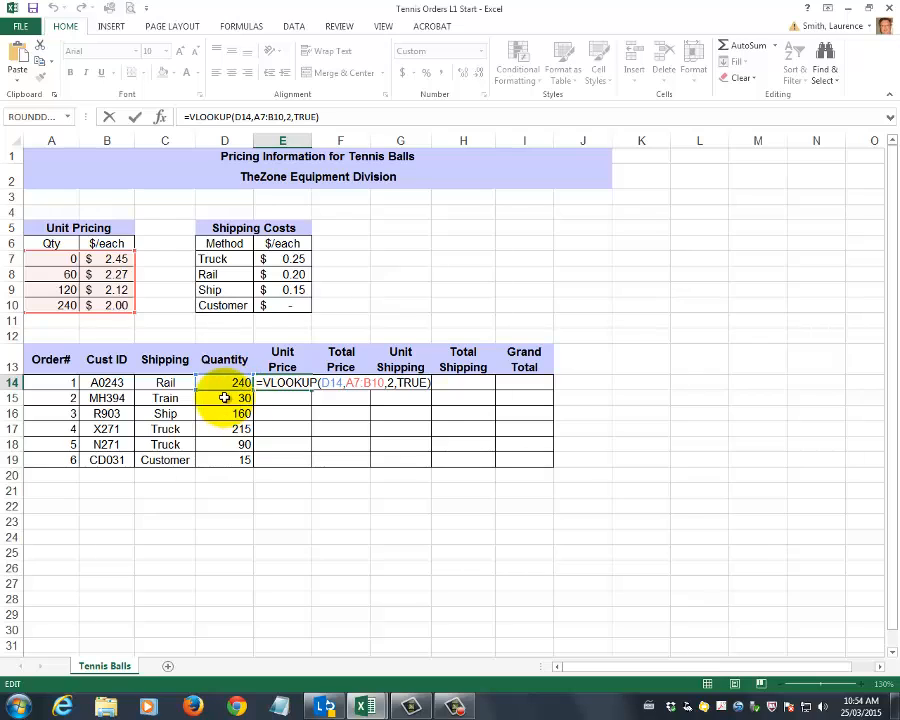
key(Escape)
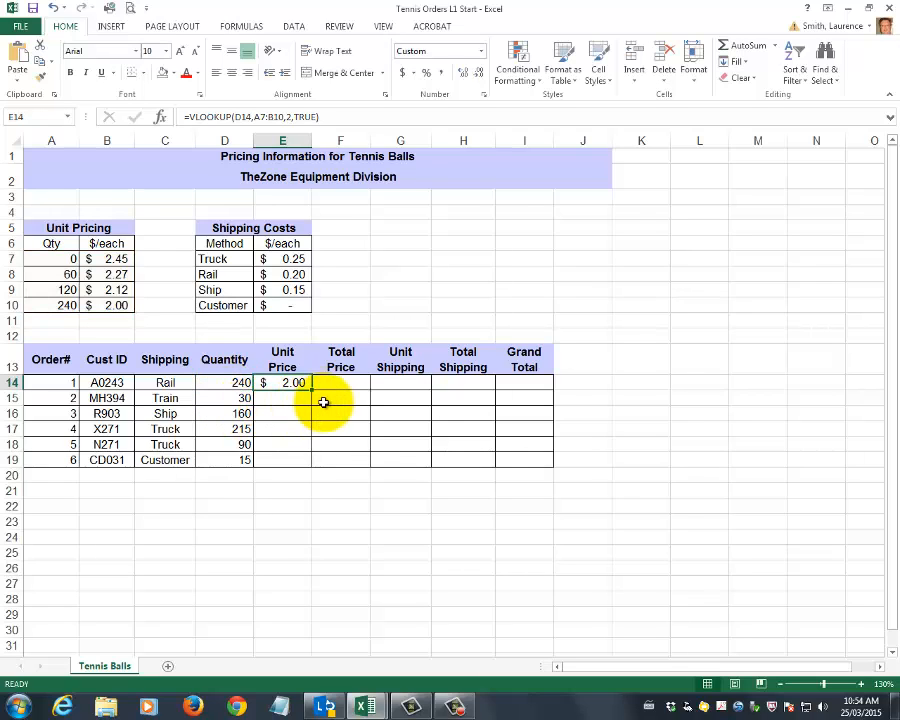
drag(312, 392, 311, 400)
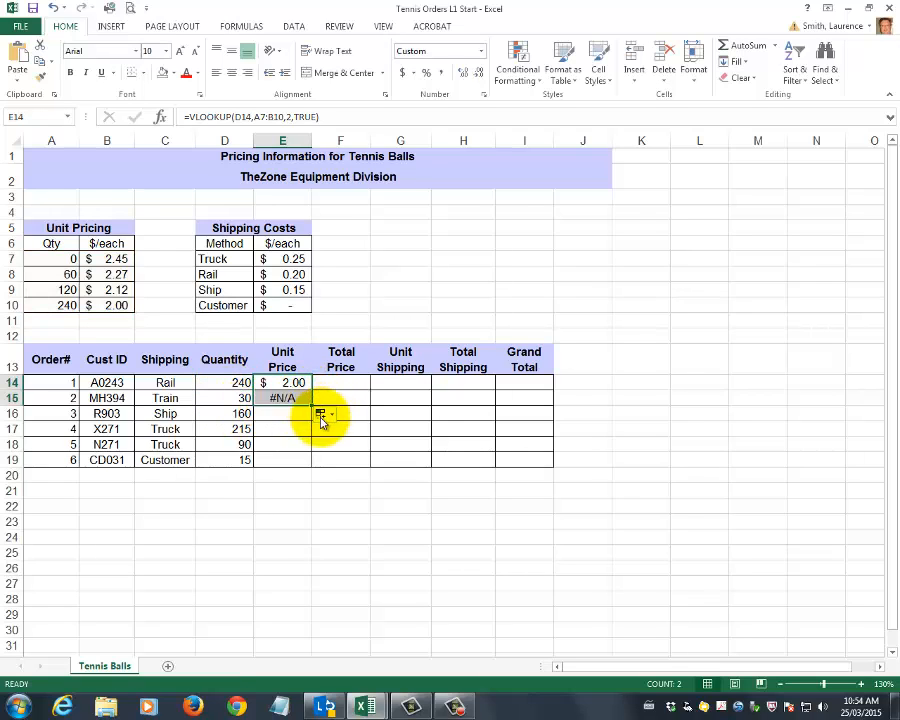
Inspect the lookup range in E15's copied formula and undo the copy
click(281, 397)
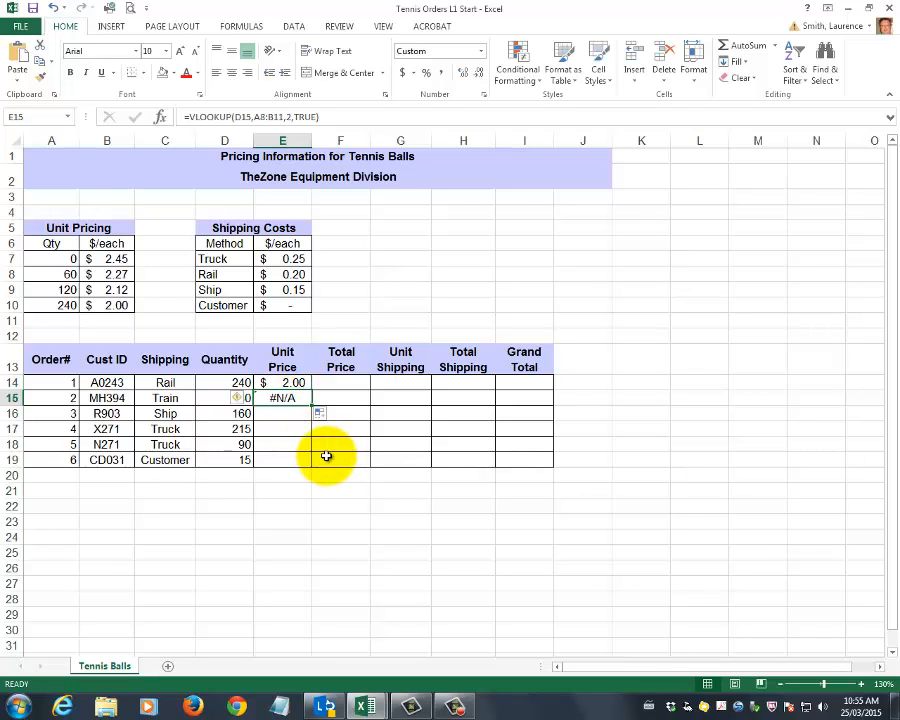
key(F2)
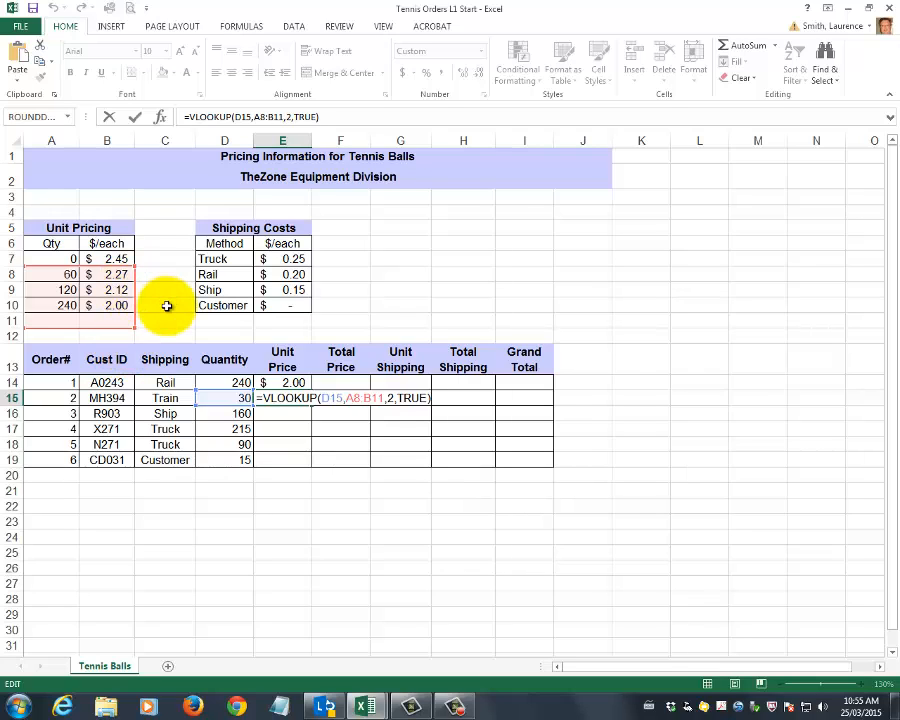
key(ctrl+Return)
key(ctrl+z)
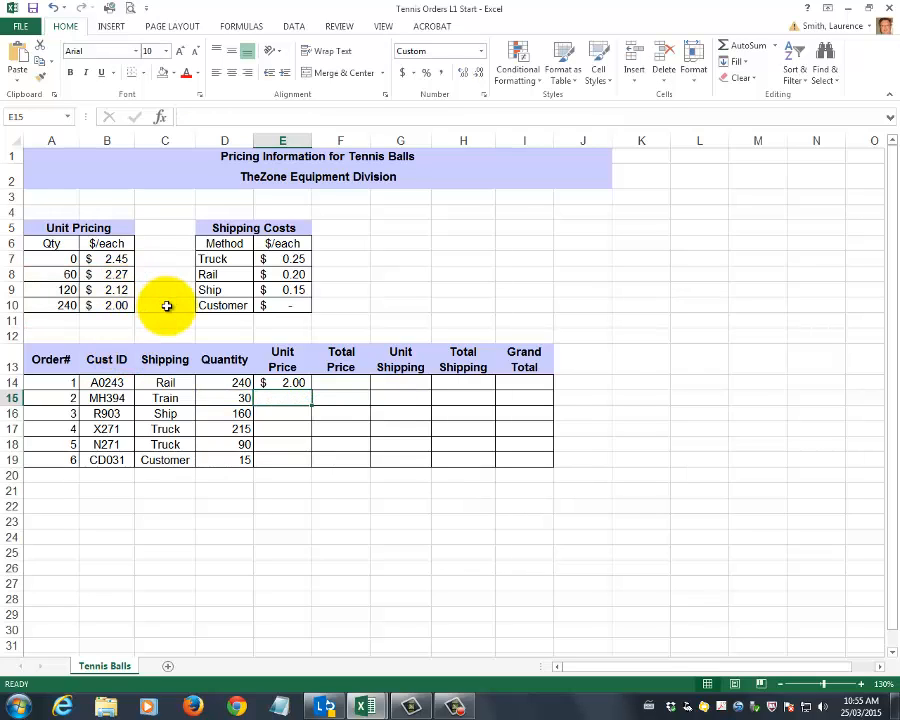
Make the Unit Pricing range in E14's lookup formula absolute as $A$7:$B$10 and copy the formula down to E19
click(283, 385)
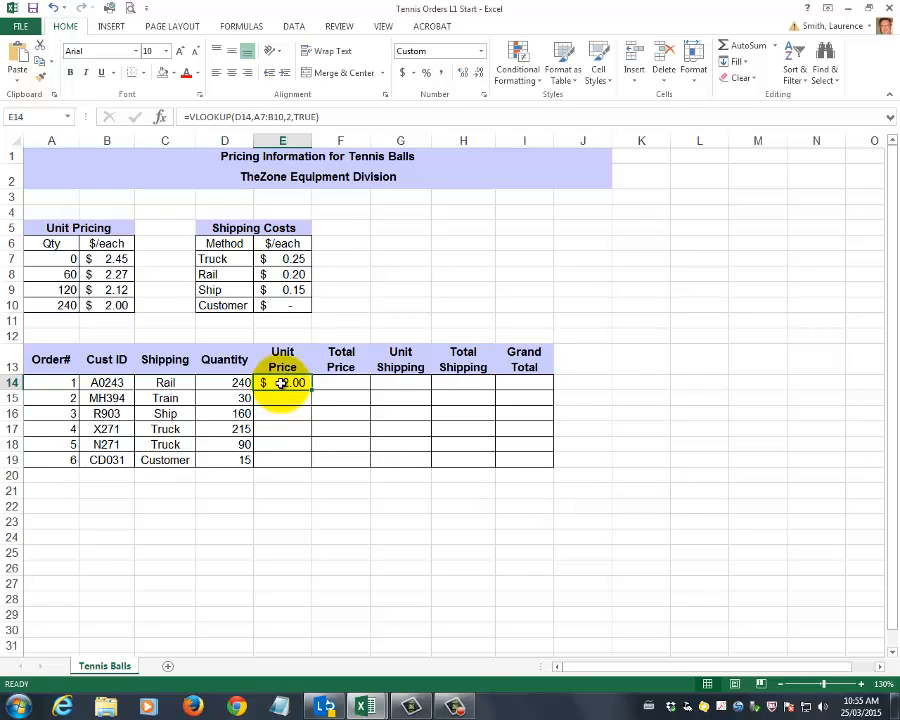
double_click(283, 383)
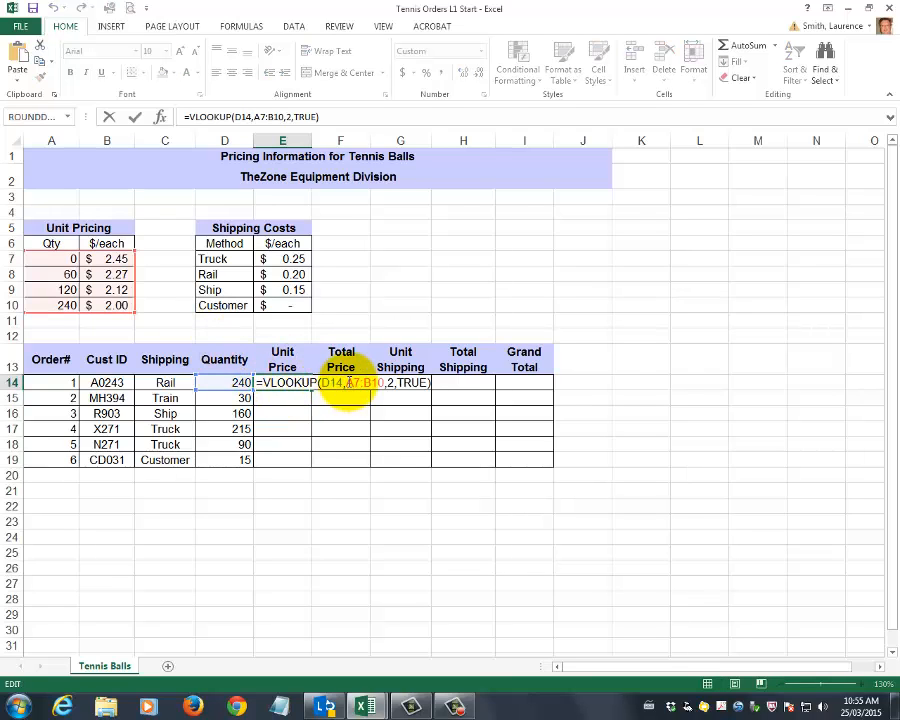
click(349, 384)
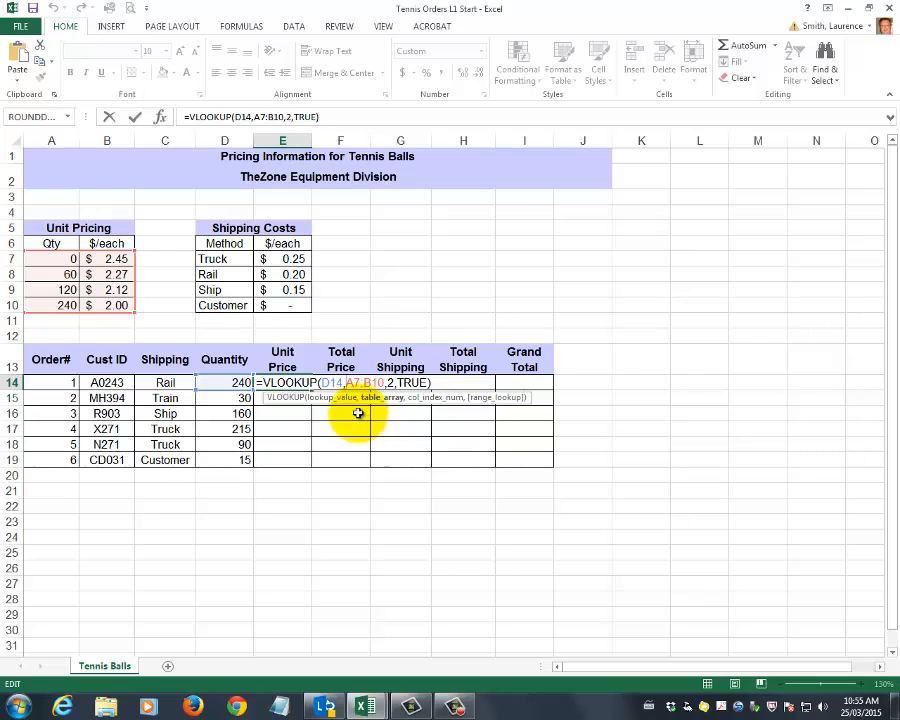
key(F4)
click(395, 383)
key(F4)
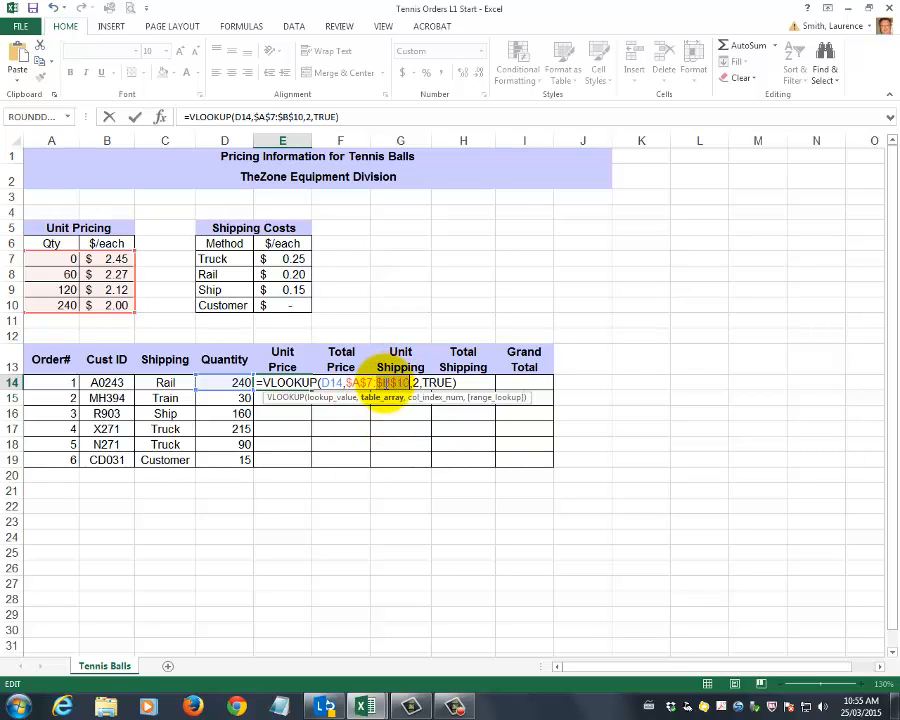
key(Return)
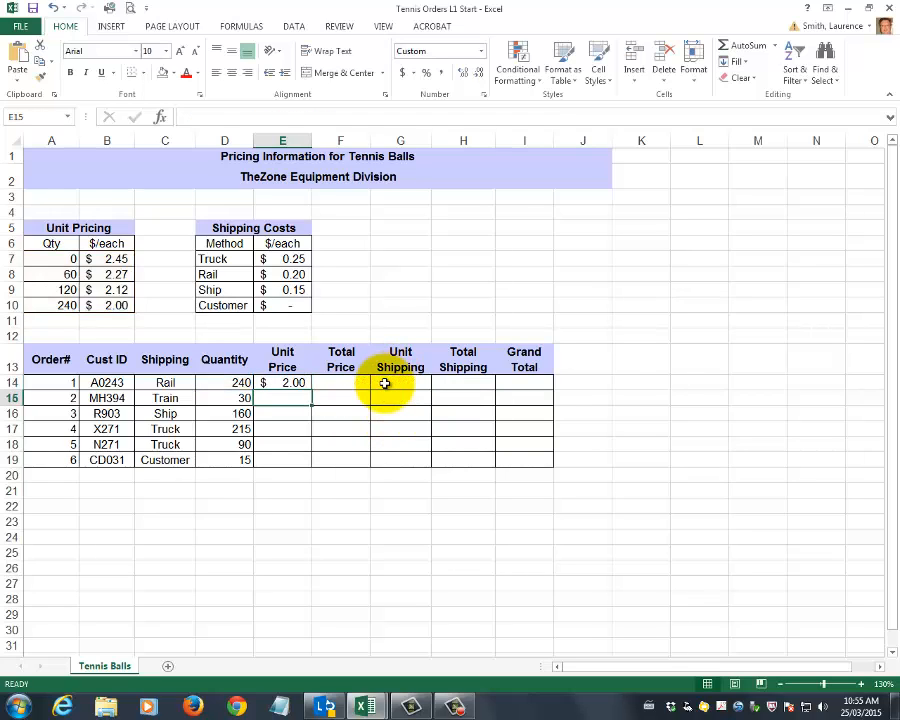
click(295, 386)
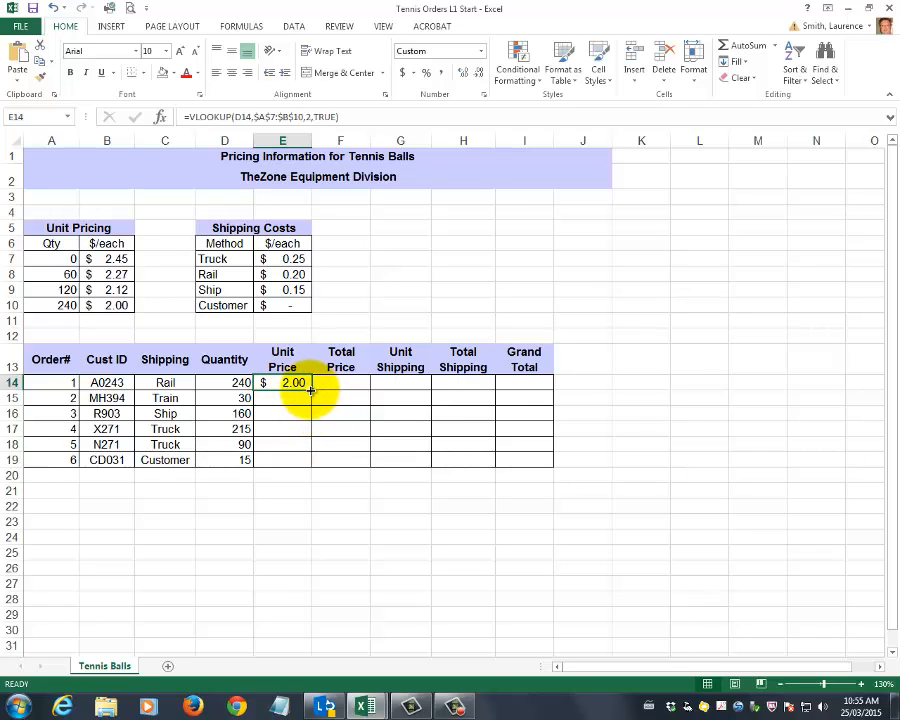
drag(310, 390, 314, 466)
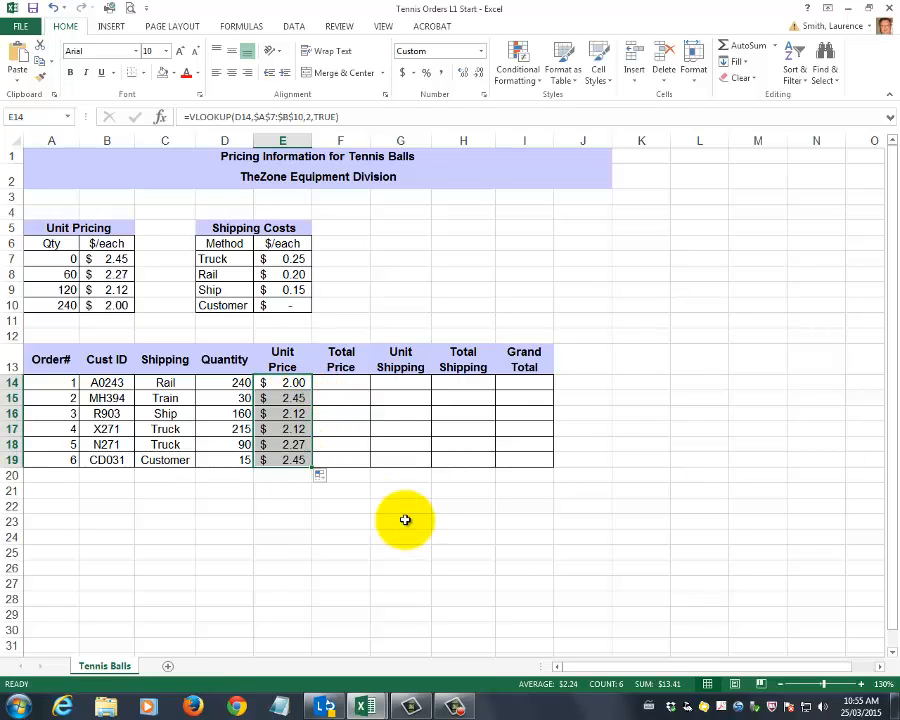
Enter =D14*E14 as order 1's total price in F14 and copy the formula down to F19
click(341, 387)
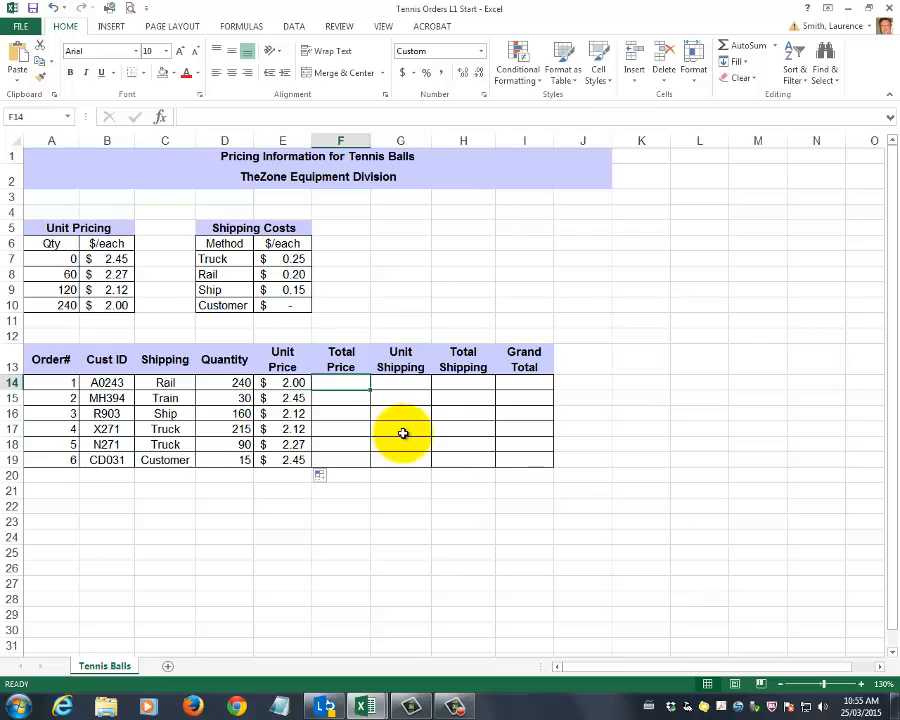
text(=)
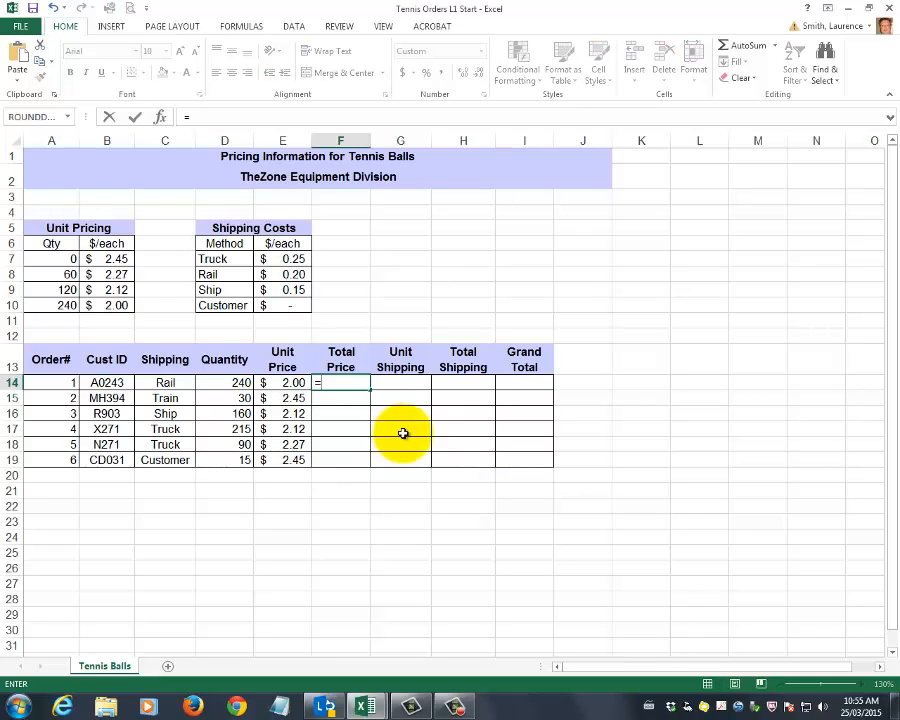
click(223, 385)
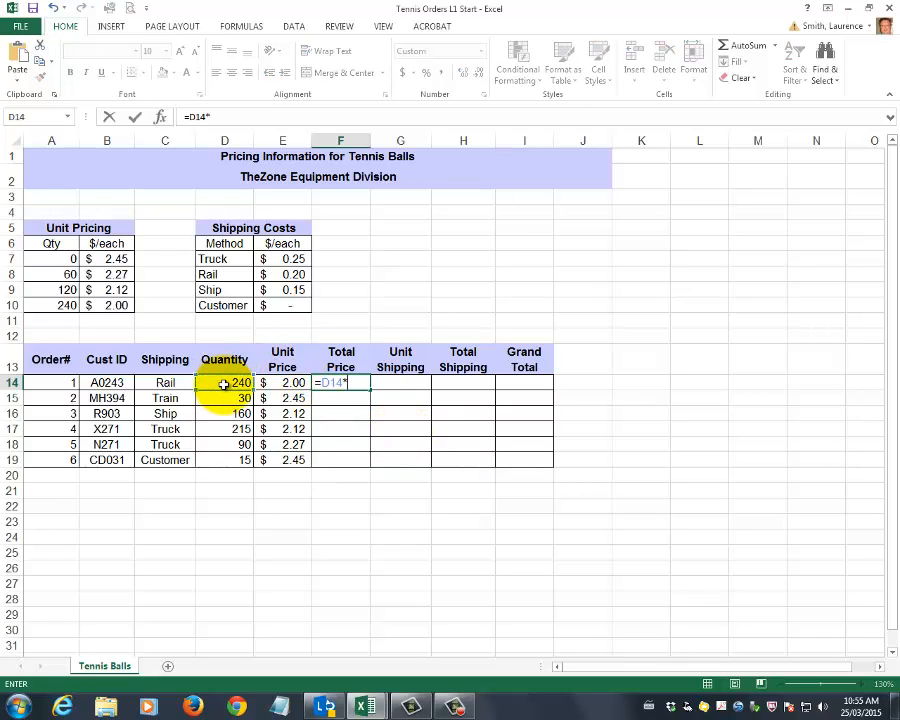
text(*)
click(286, 383)
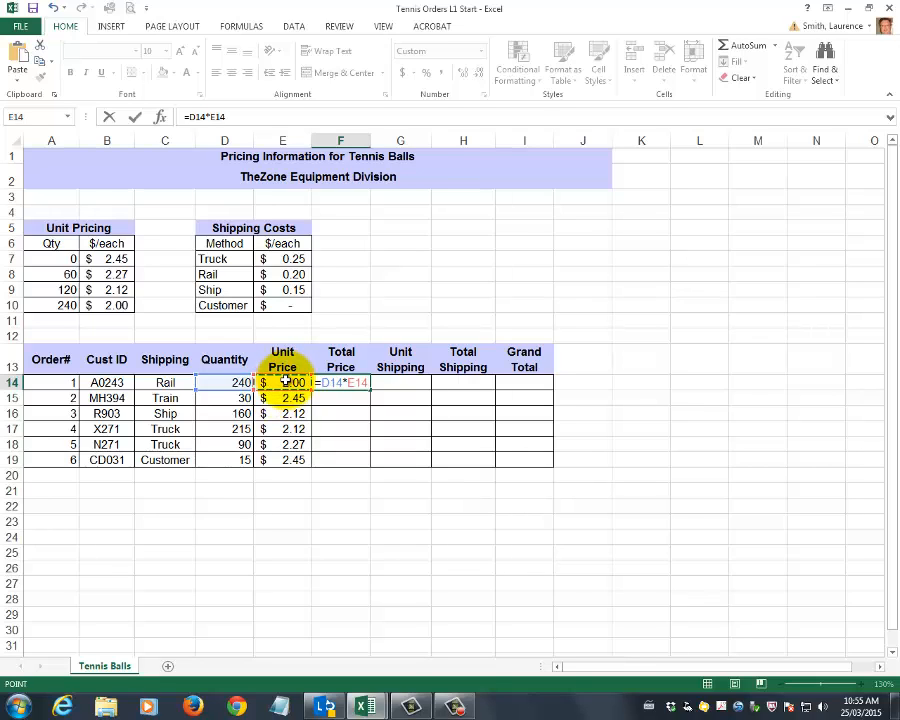
key(Return)
click(341, 383)
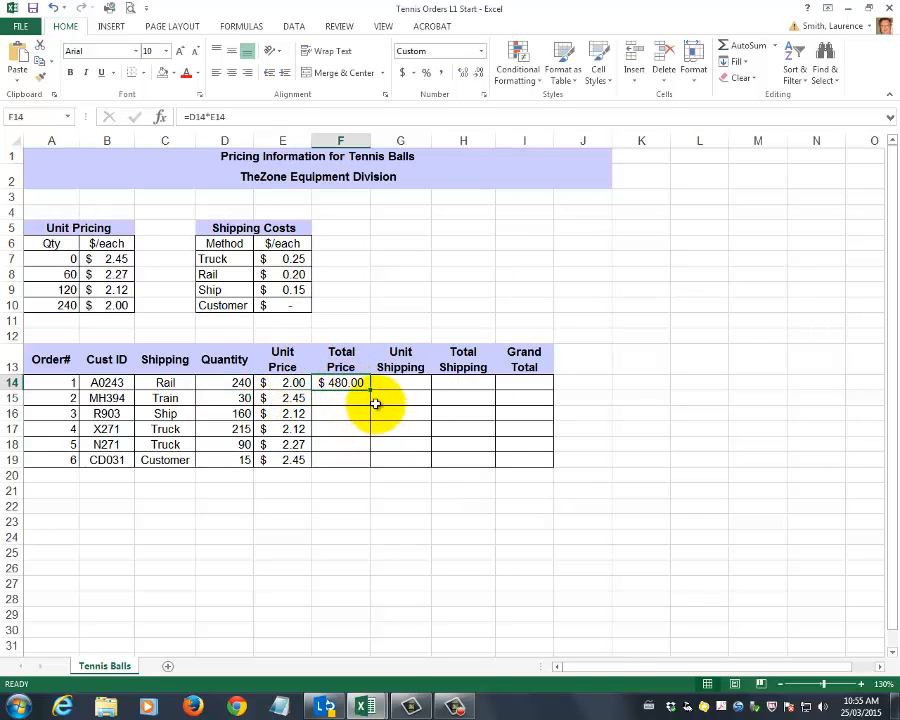
drag(369, 390, 368, 466)
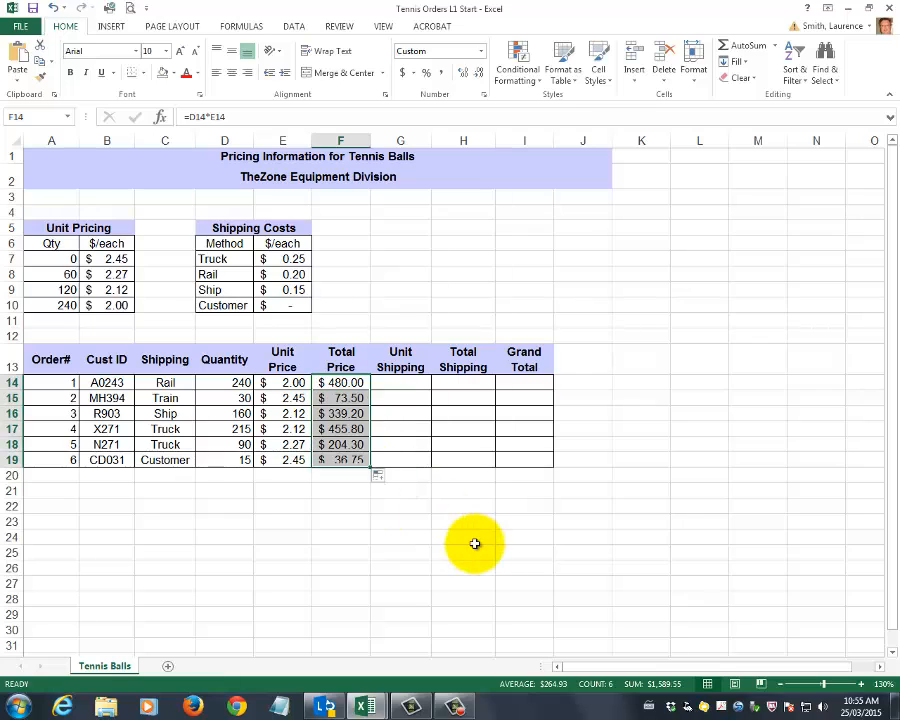
Enter =VLOOKUP(C14,D7:E10,2,FALSE) in G14 to look up order 1's unit shipping cost by its shipping method
click(401, 384)
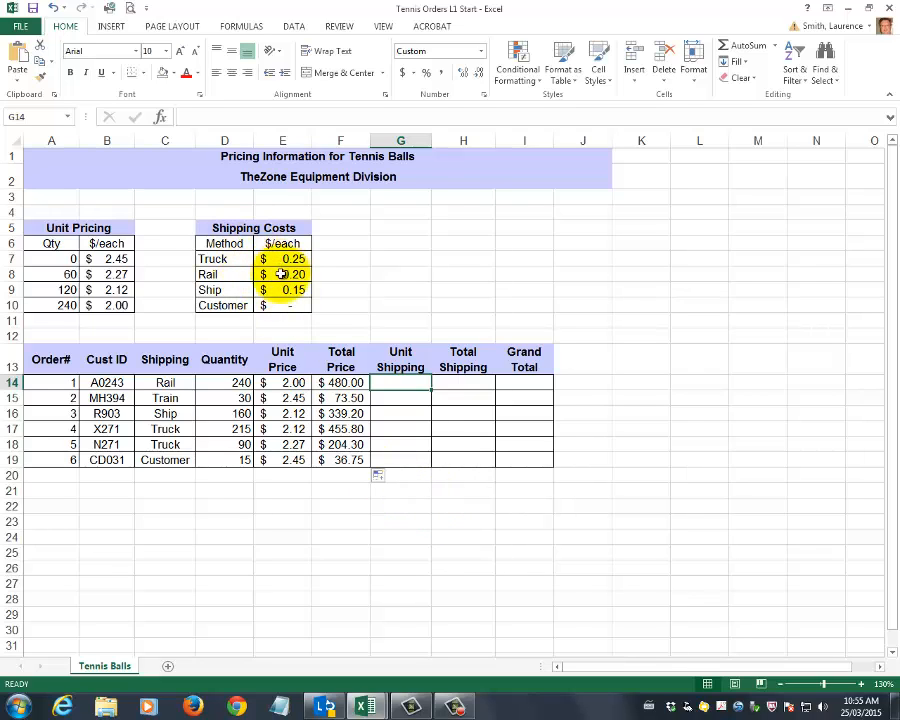
drag(165, 383, 171, 469)
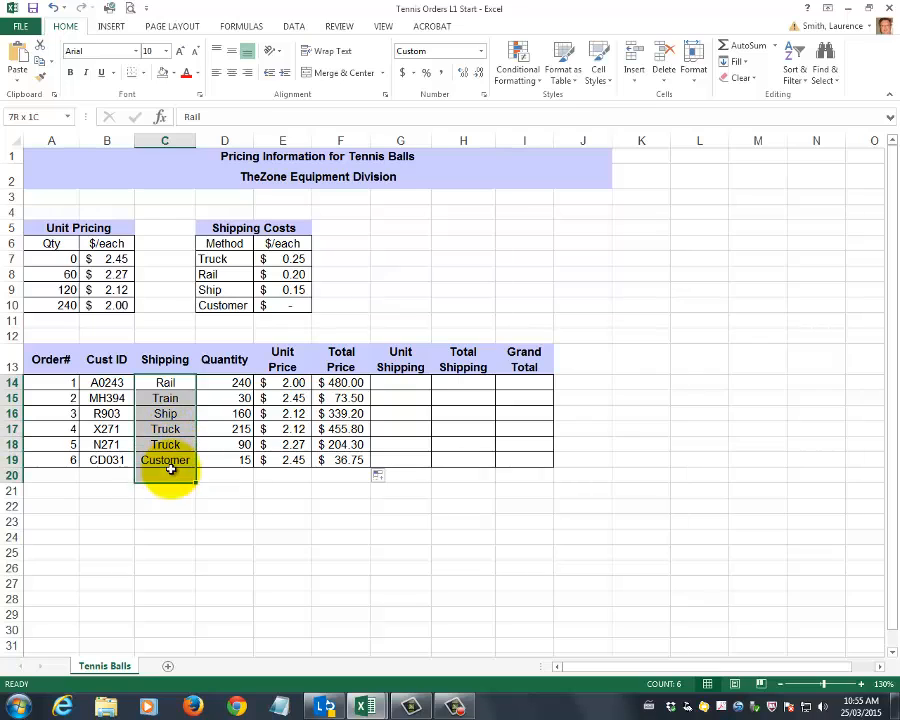
click(391, 383)
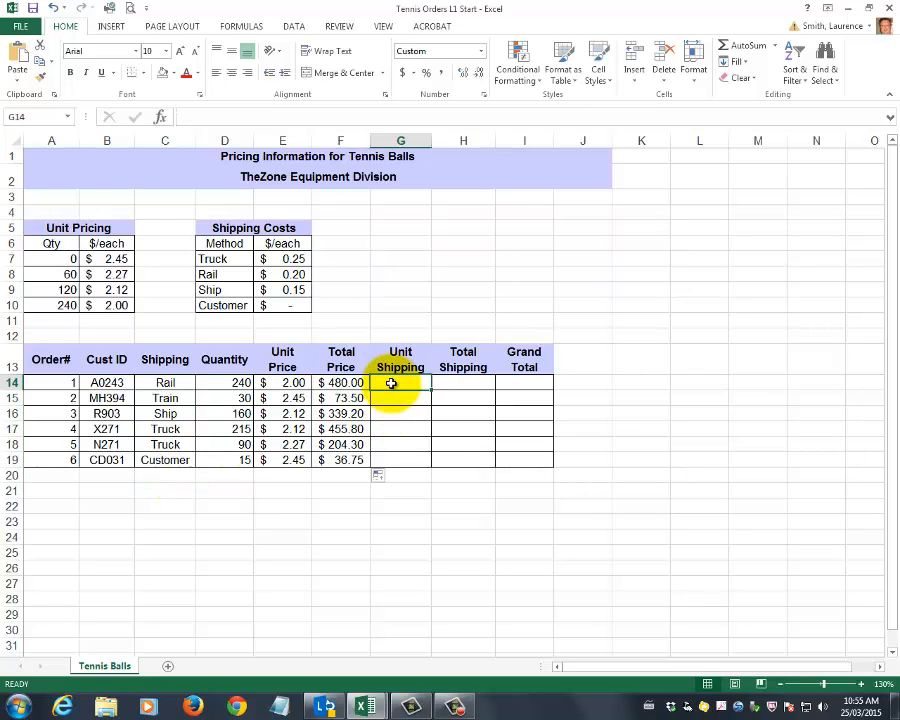
text(=vlooku)
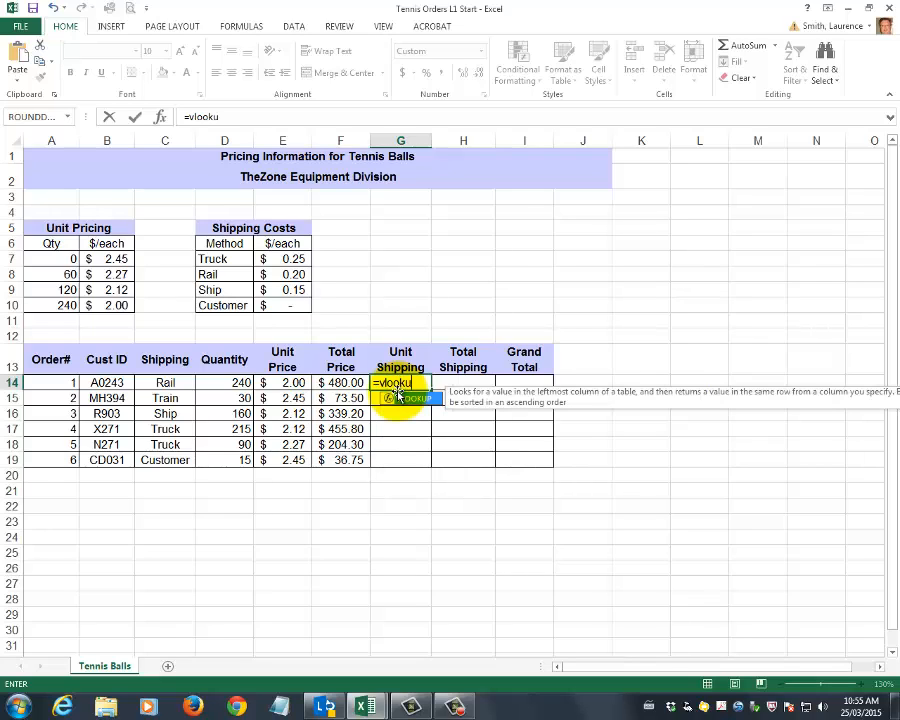
text(p()
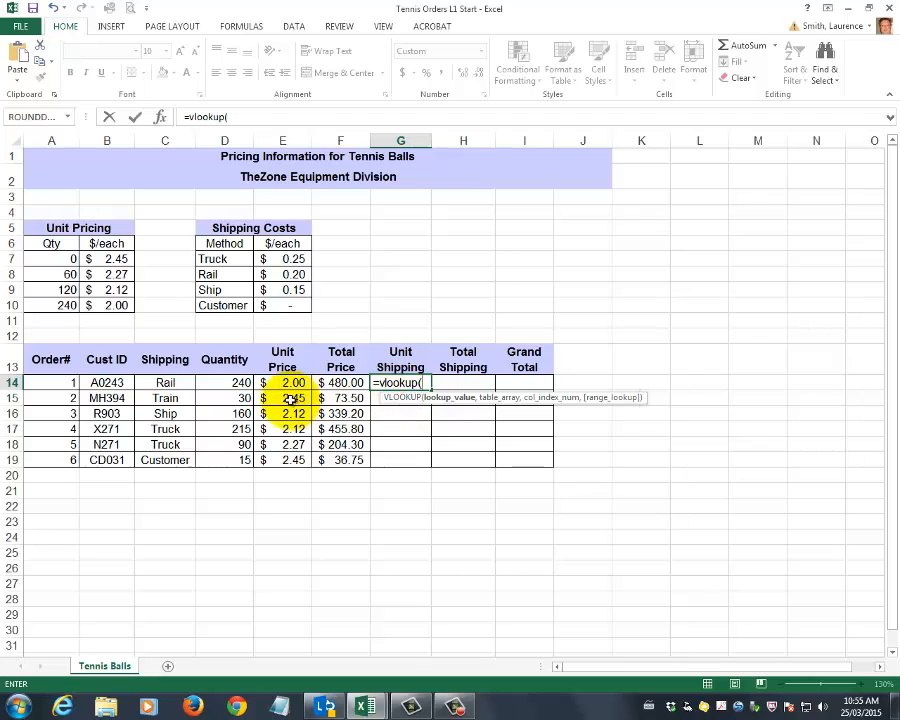
click(165, 383)
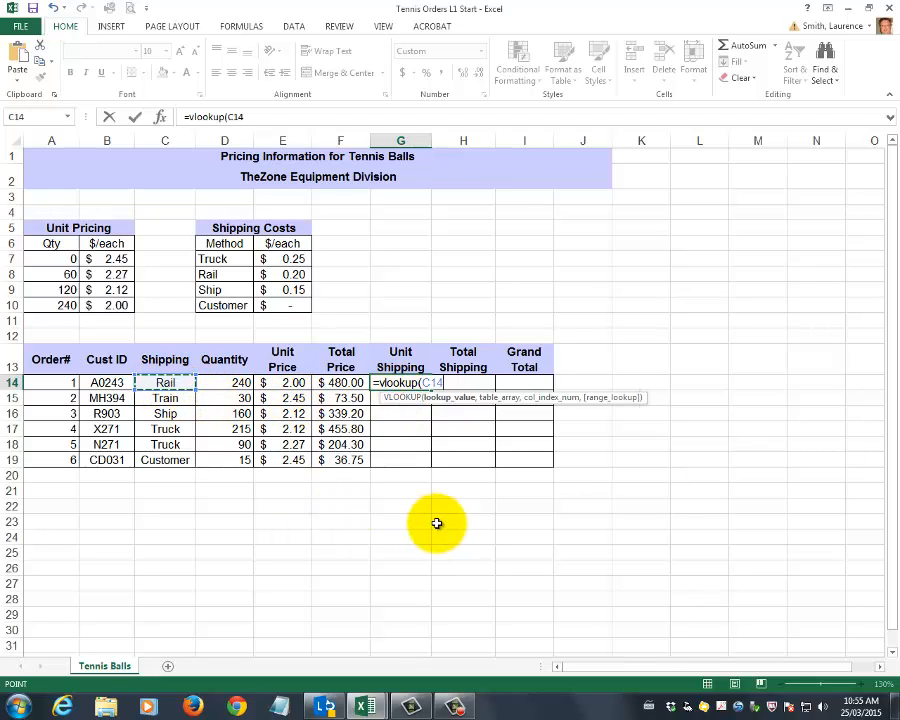
text(,)
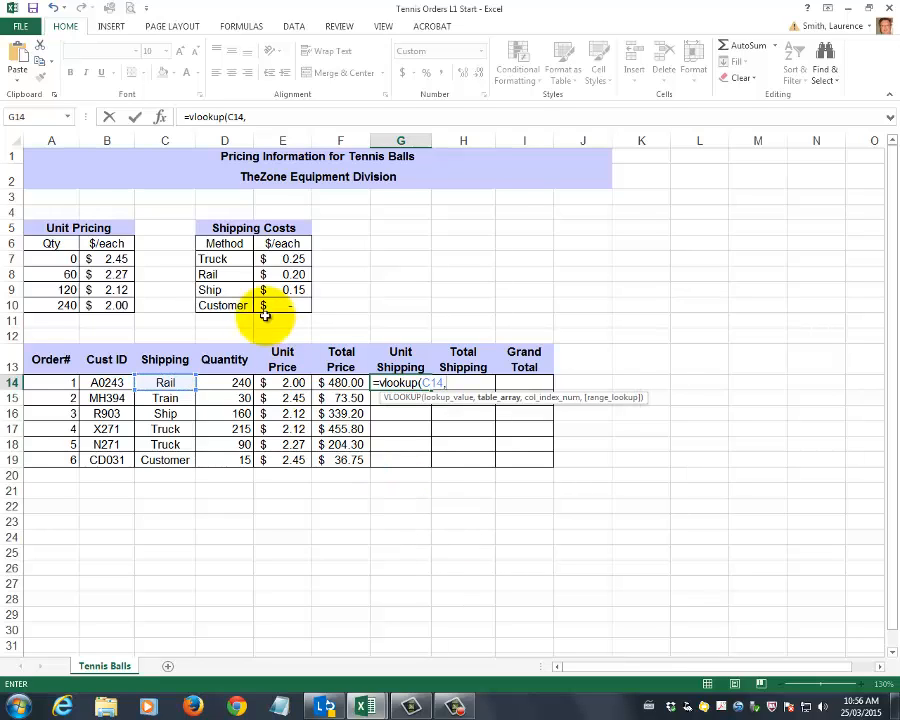
drag(221, 259, 287, 311)
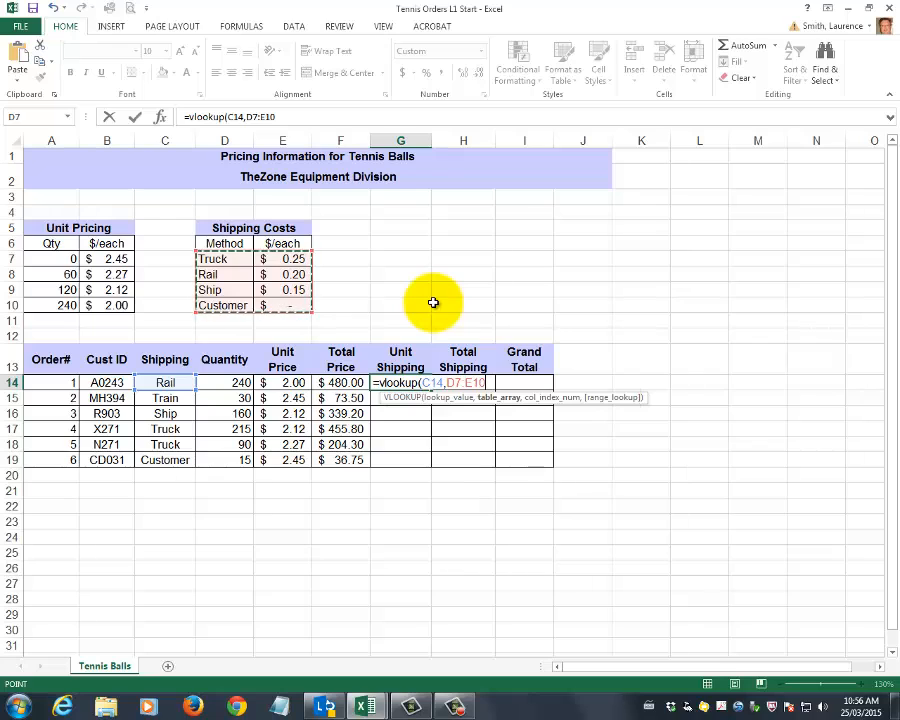
text(,)
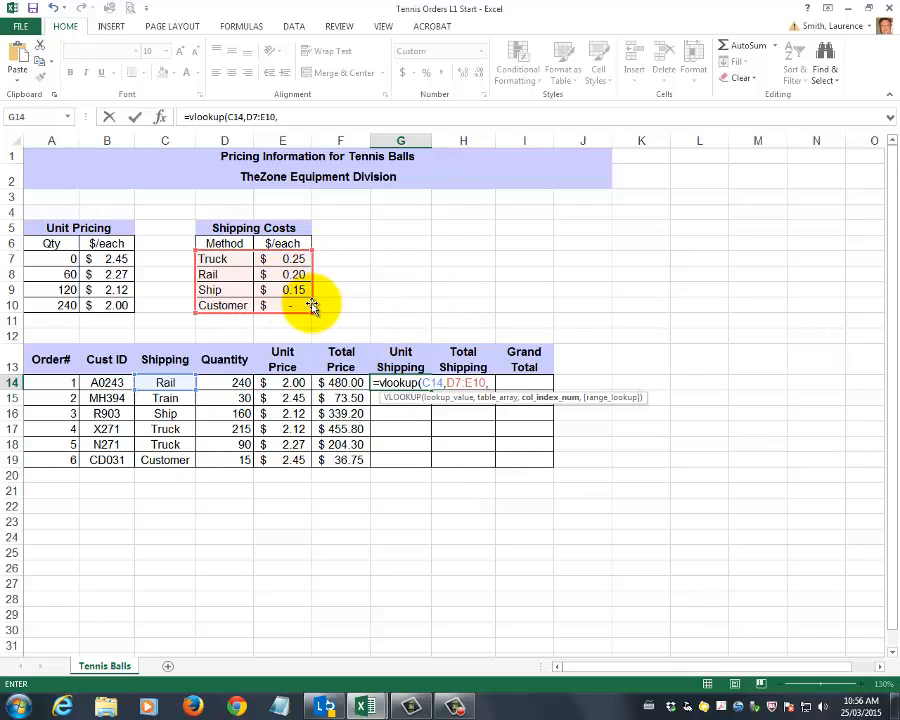
text(2,false)
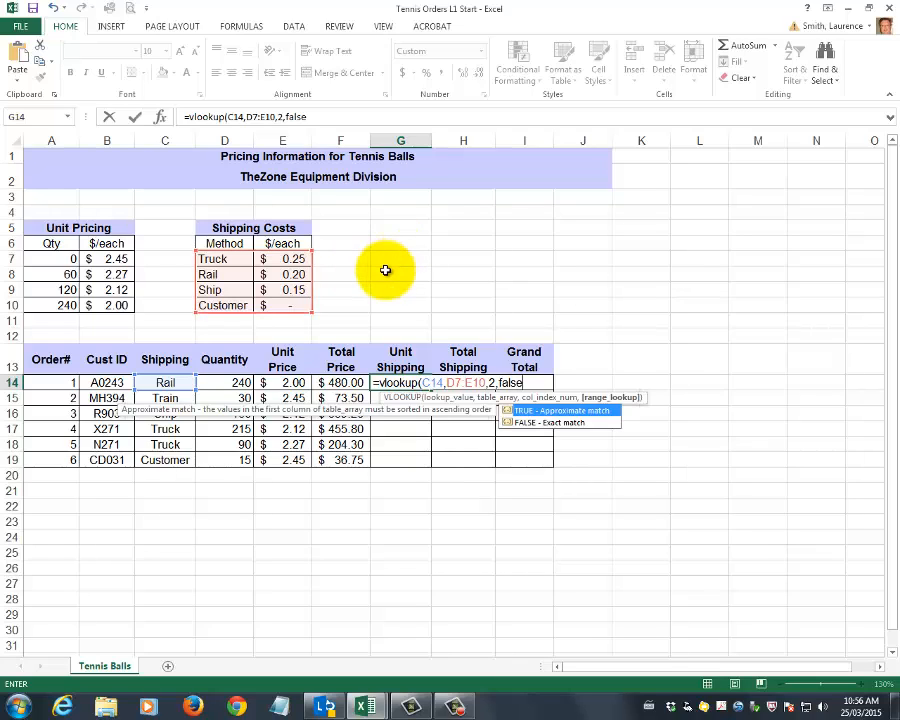
text())
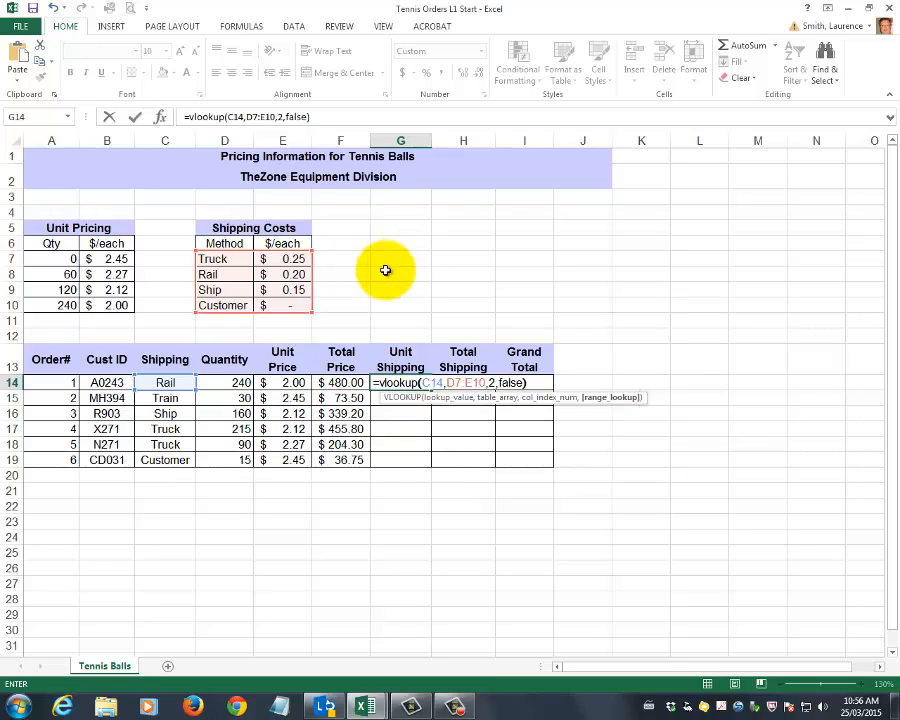
key(Return)
key(Up)
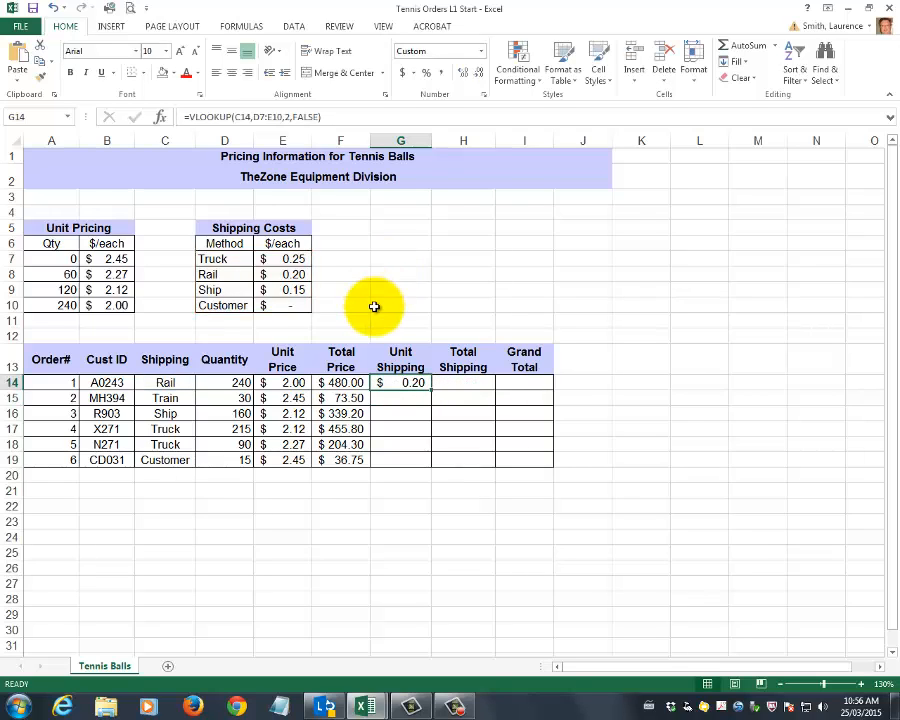
Check order 1's unit shipping result in G14 against the Rail rate in the Shipping Costs table
click(162, 382)
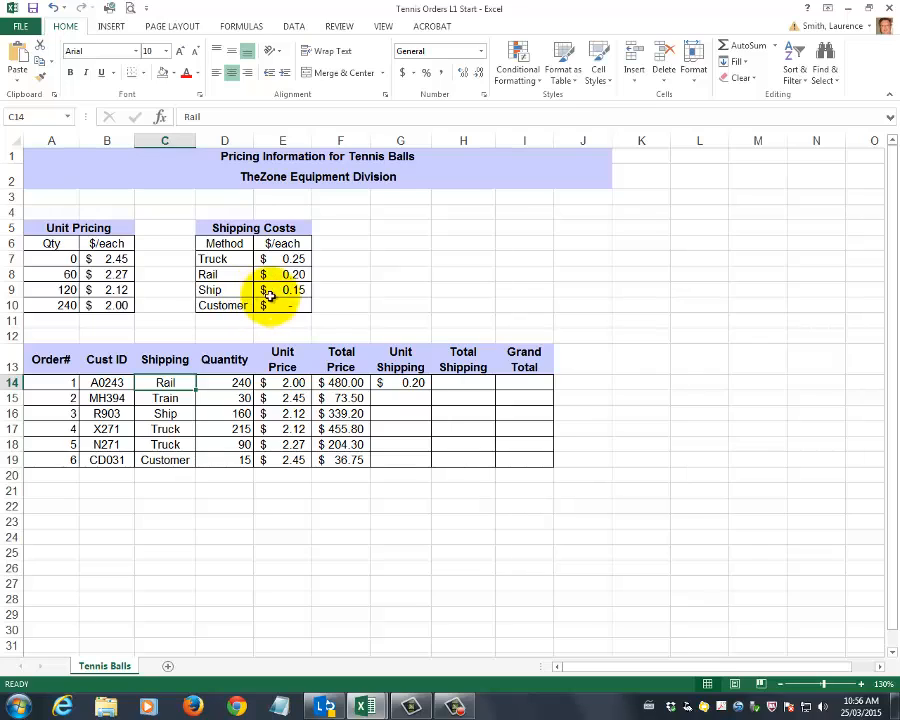
click(293, 274)
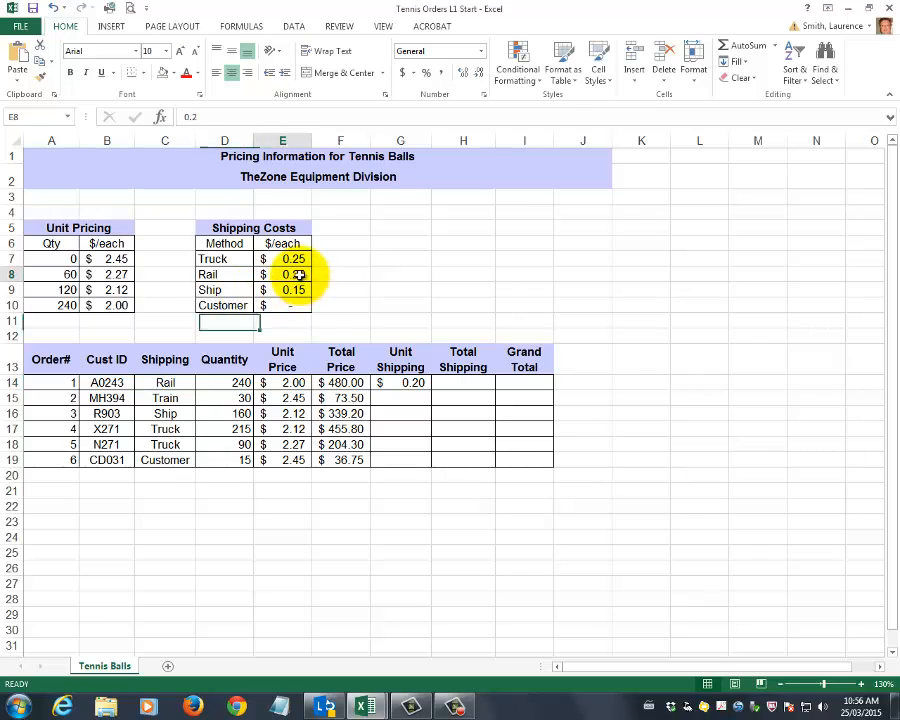
click(405, 383)
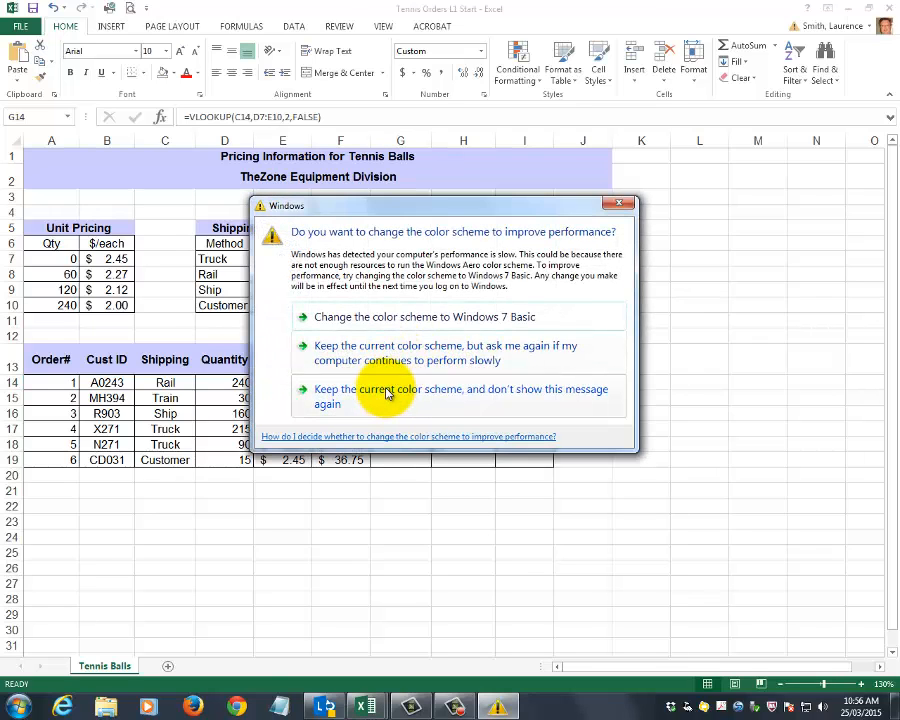
Keep the current Windows color scheme without further prompts, and extend G14's formula to =VLOOKUP(C14,D7:E10,2,FALSE)*D14
click(387, 393)
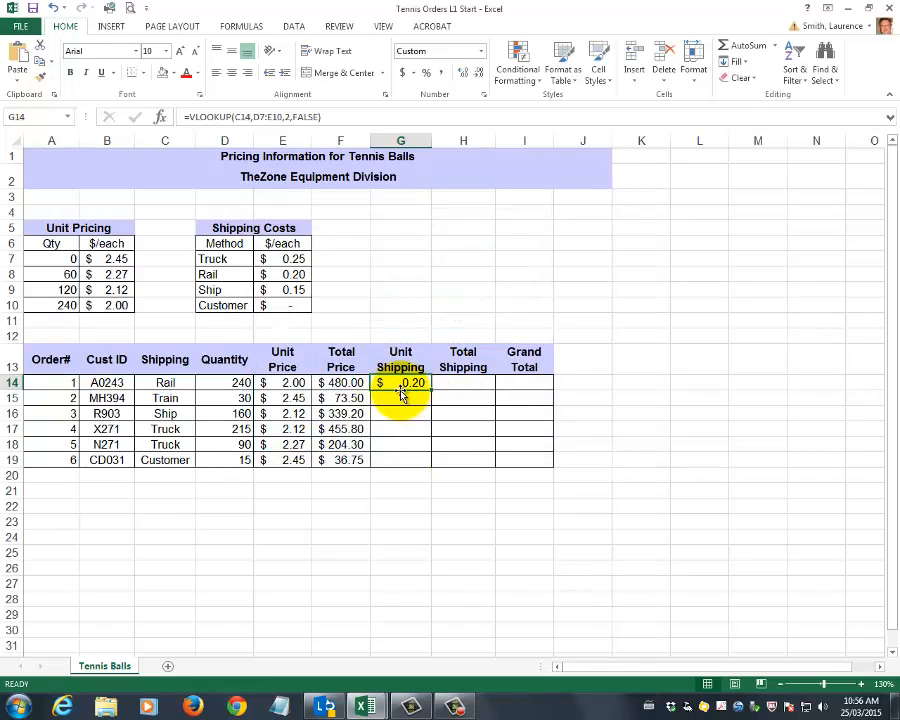
double_click(400, 393)
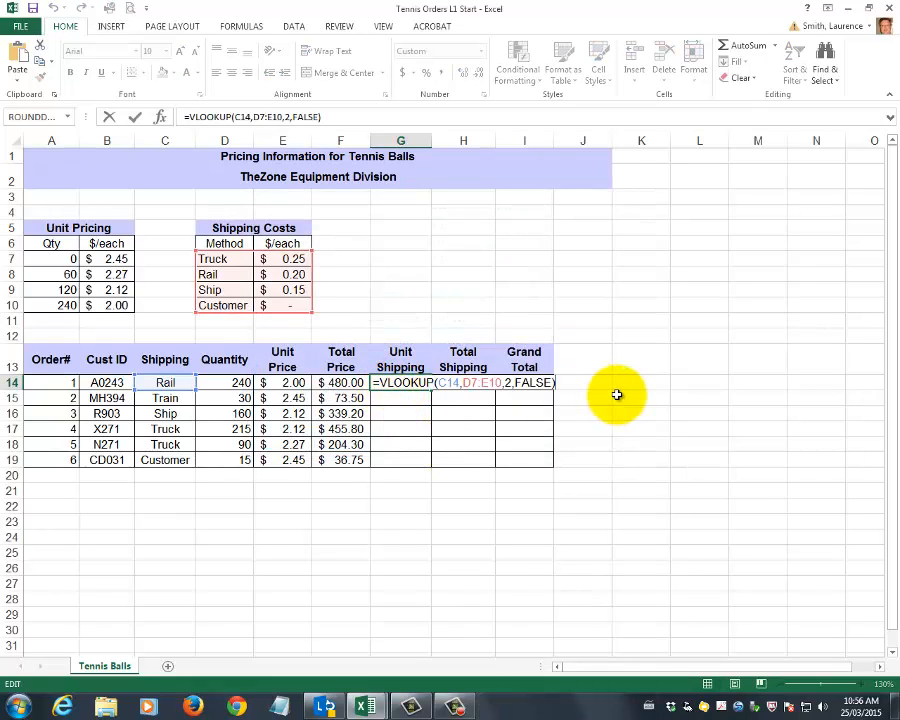
click(217, 382)
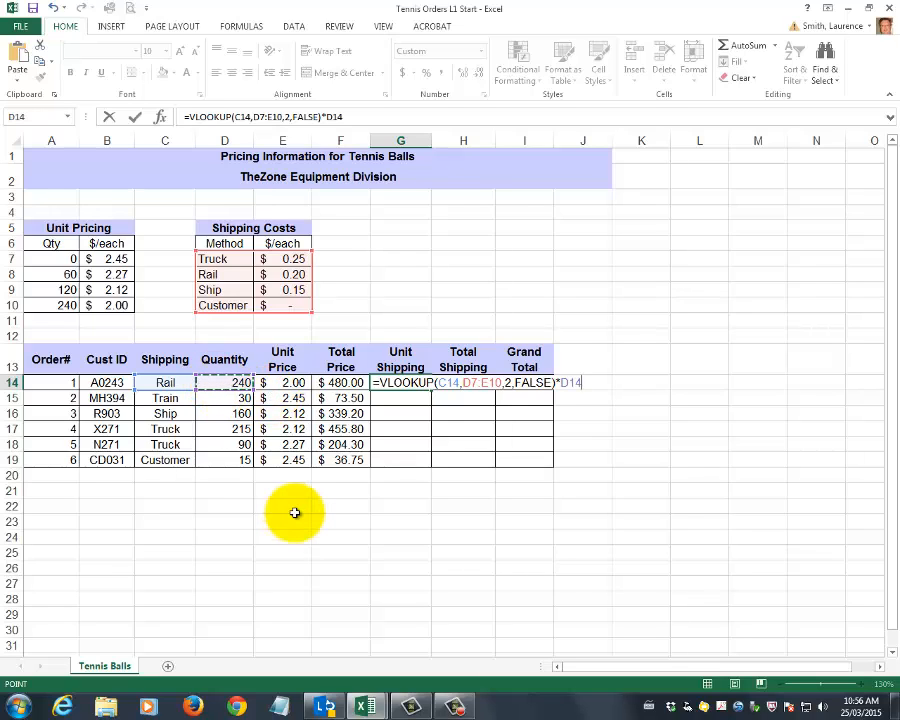
key(Return)
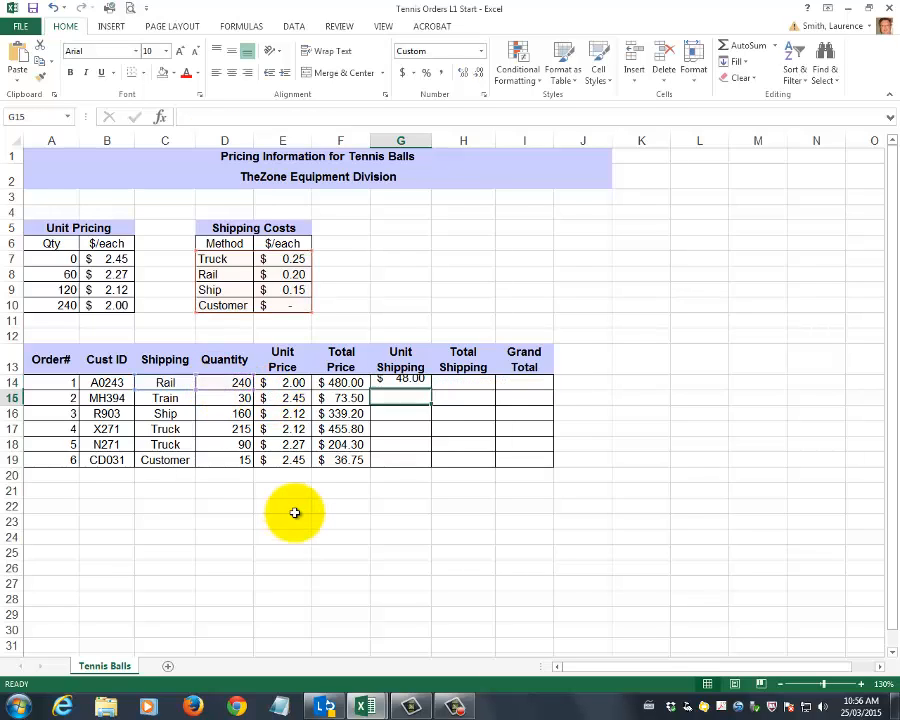
Try copying order 1's unit shipping formula from G14 down to G19 with its relative lookup range
click(405, 381)
key(F2)
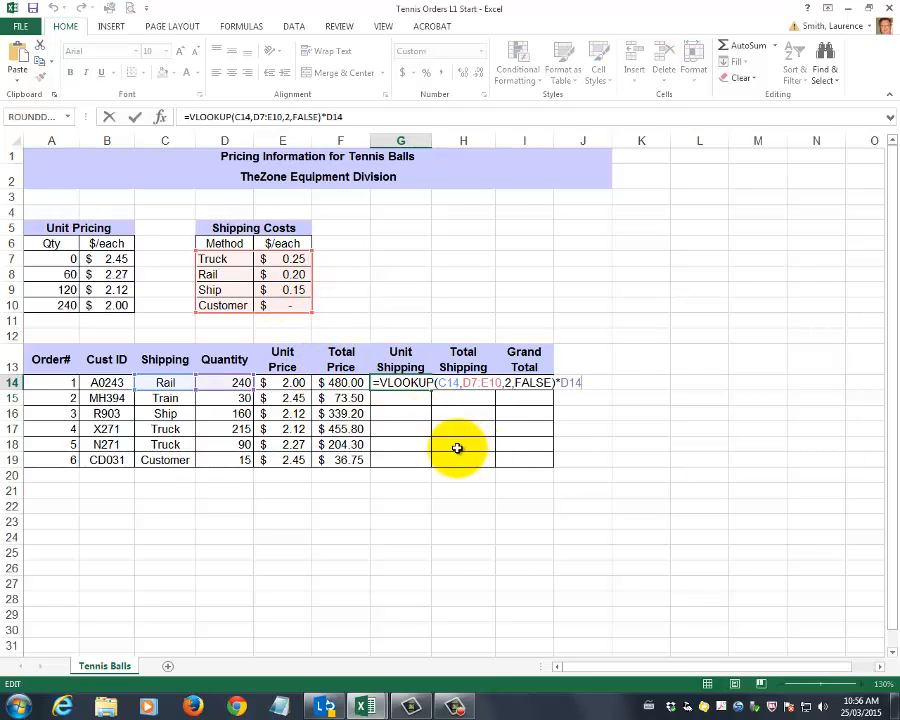
key(ctrl+Return)
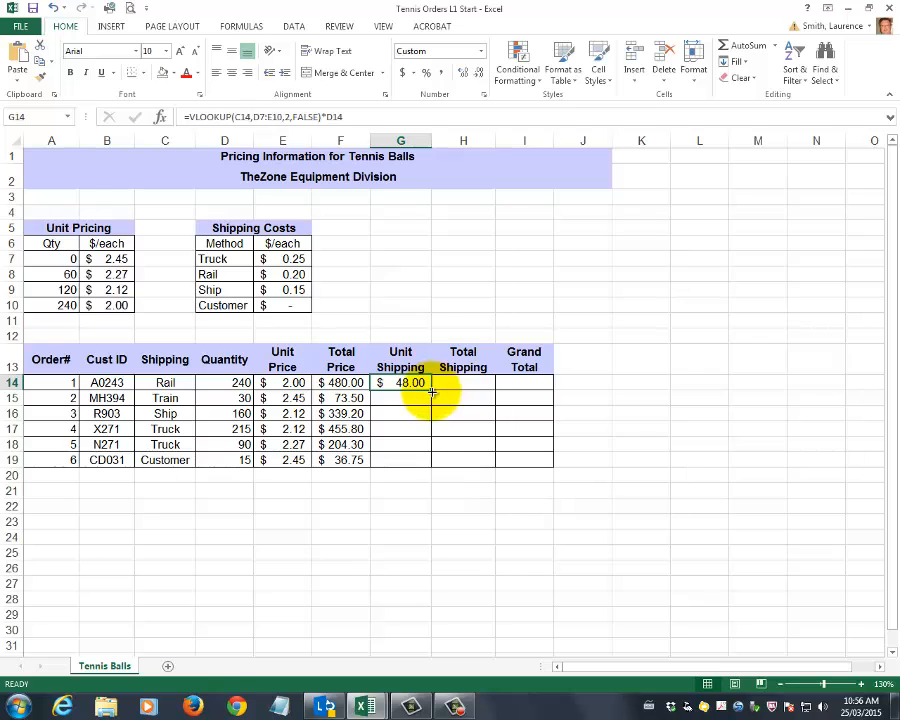
drag(430, 390, 430, 463)
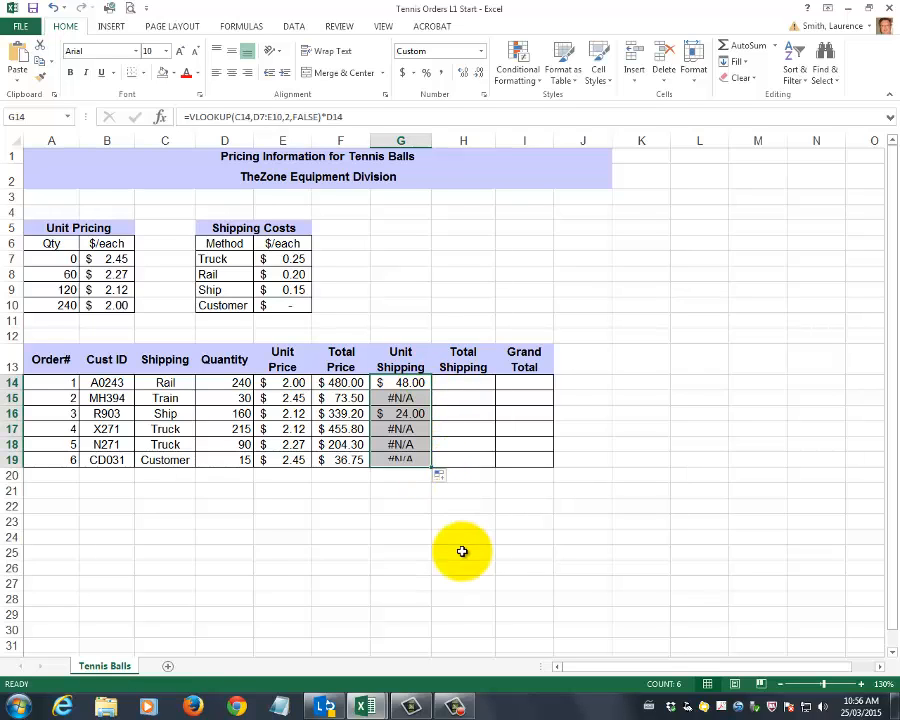
Inspect the lookup range of the copied formula in G15, and clear the copied formulas from G15:G19
click(402, 398)
key(F2)
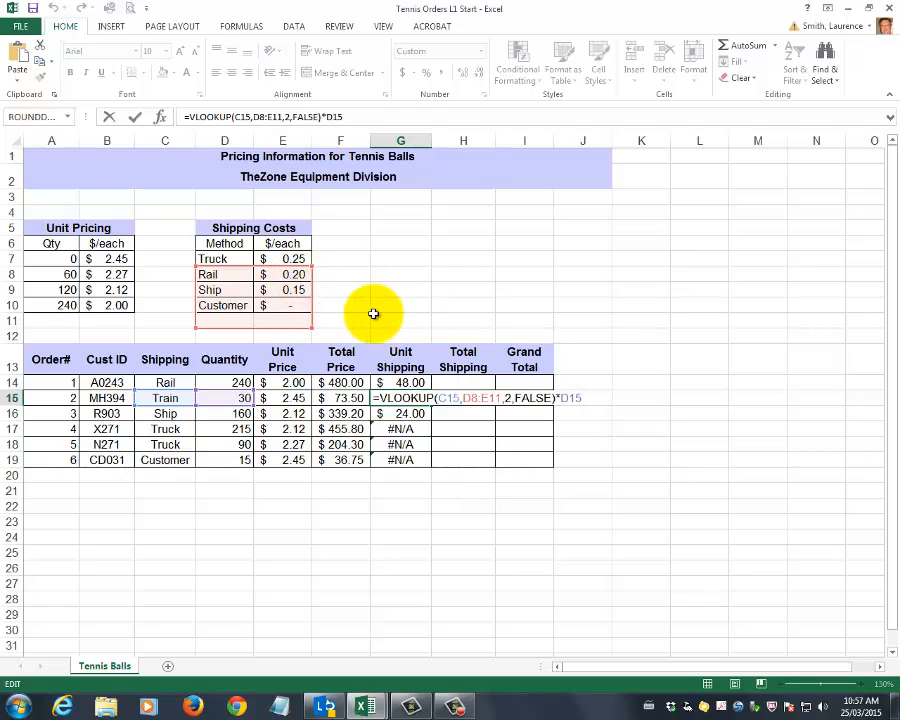
key(Escape)
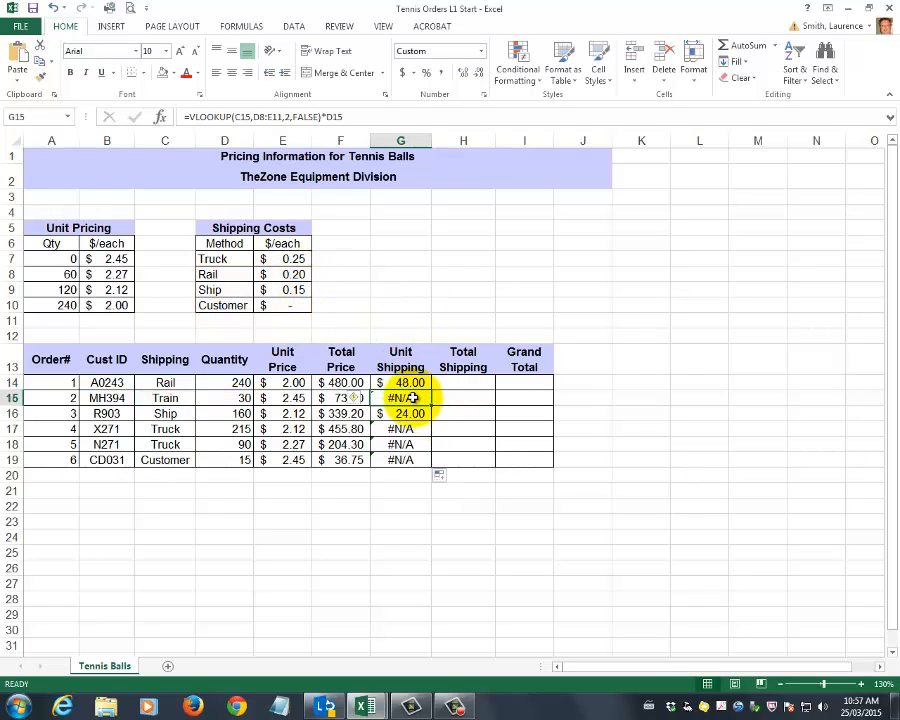
drag(402, 396, 411, 459)
key(Delete)
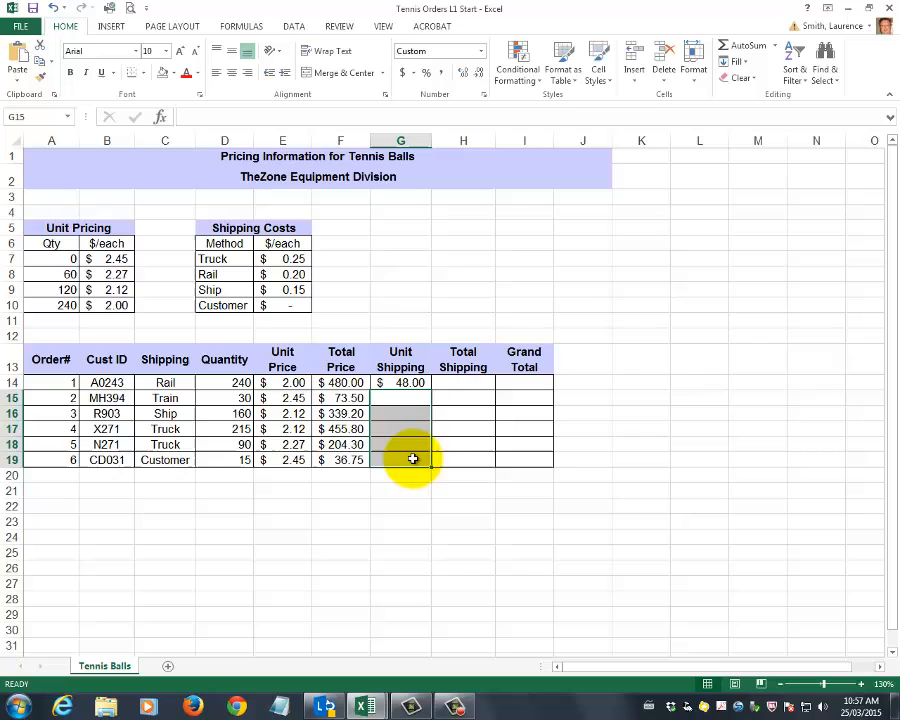
Make the lookup range in G14's formula absolute as $D$7:$E$10 and copy the formula down to G19
click(416, 385)
double_click(416, 385)
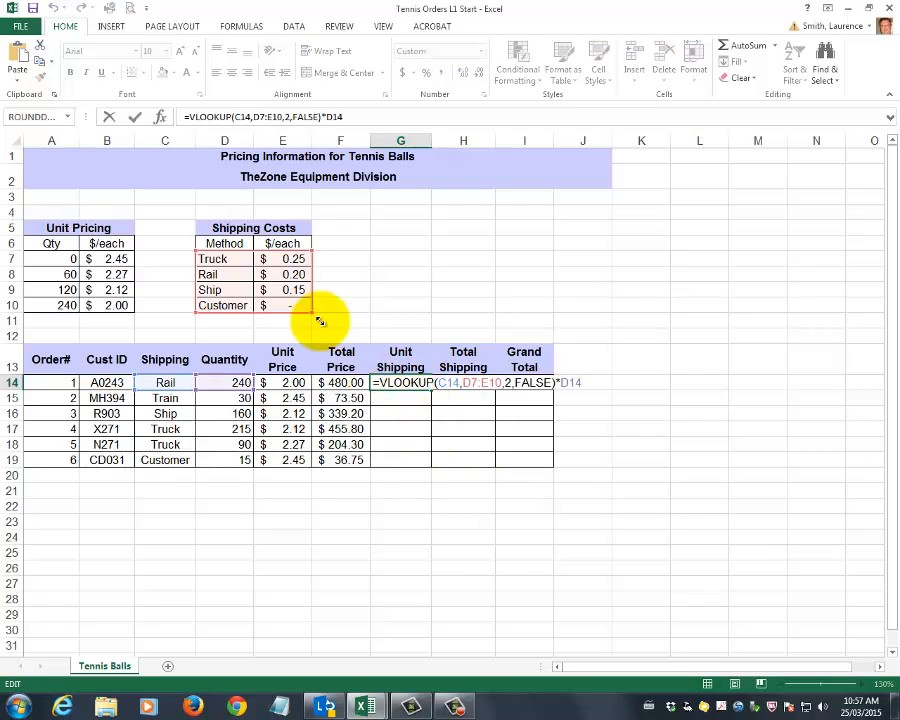
click(466, 383)
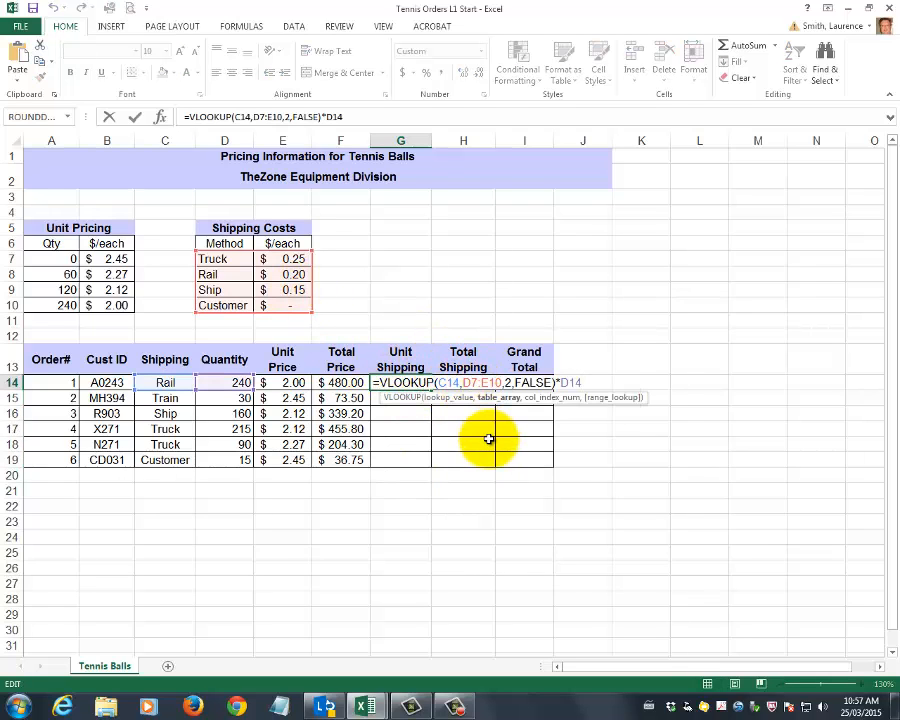
key(F4)
key(Right)
key(Right)
key(F4)
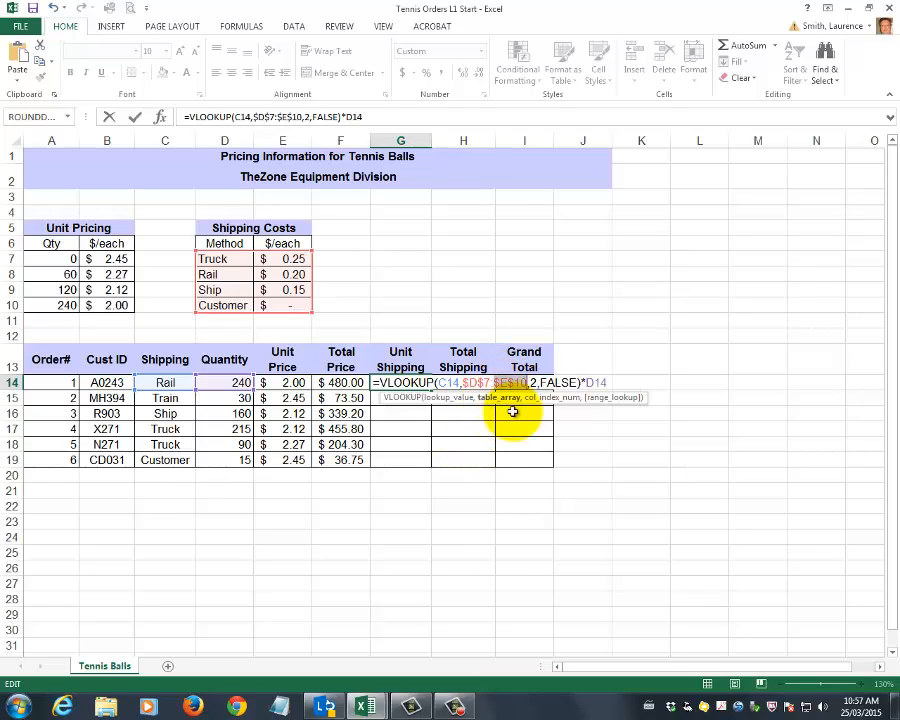
key(Return)
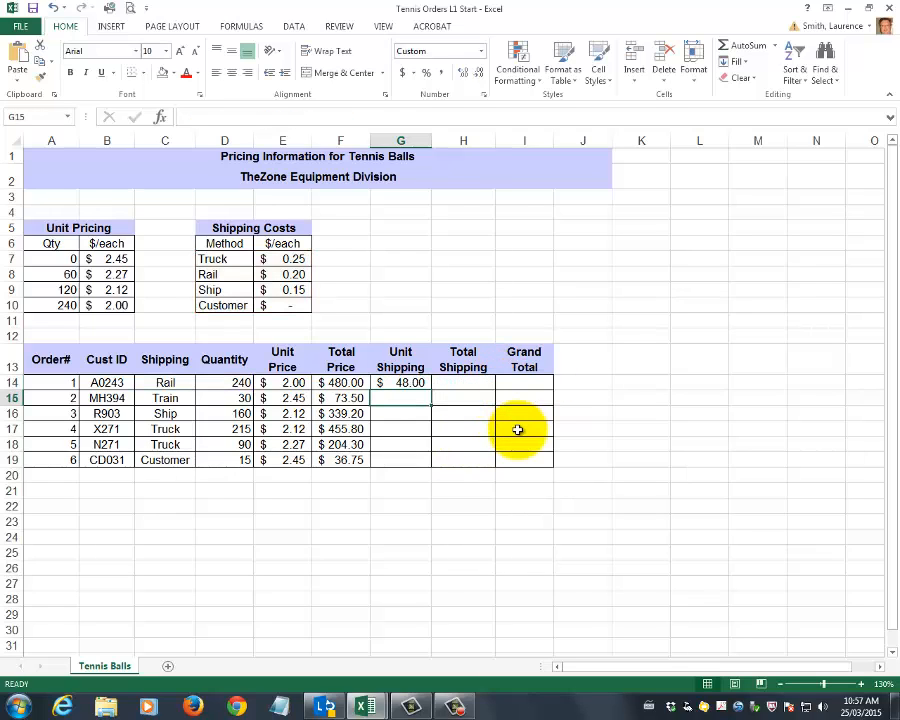
click(400, 382)
drag(431, 390, 430, 467)
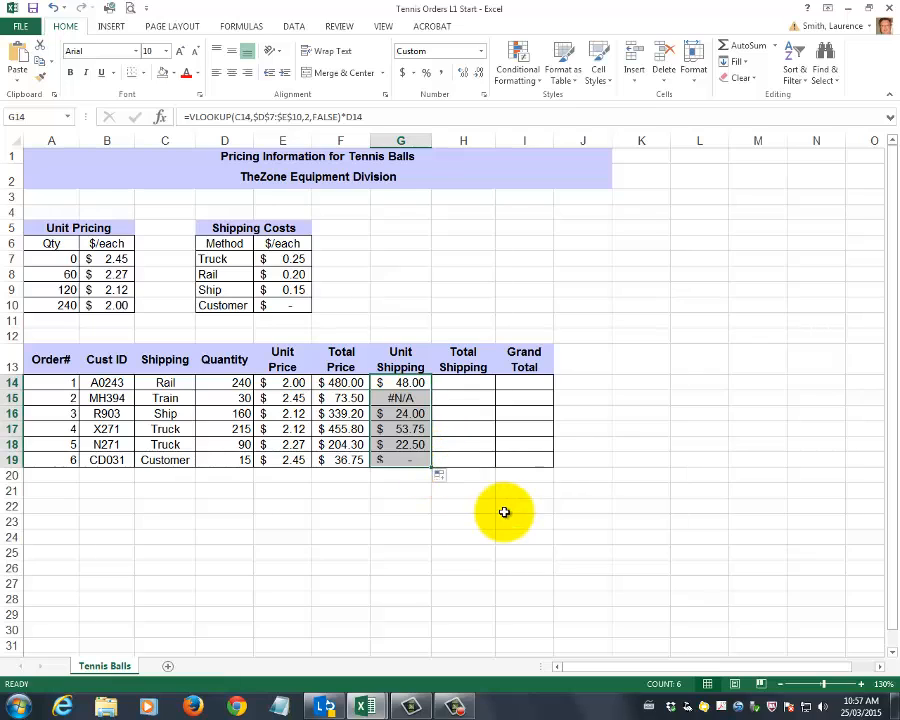
Check the lookup formula in G15 and change order 2's shipping method in C15 to Rail
click(401, 398)
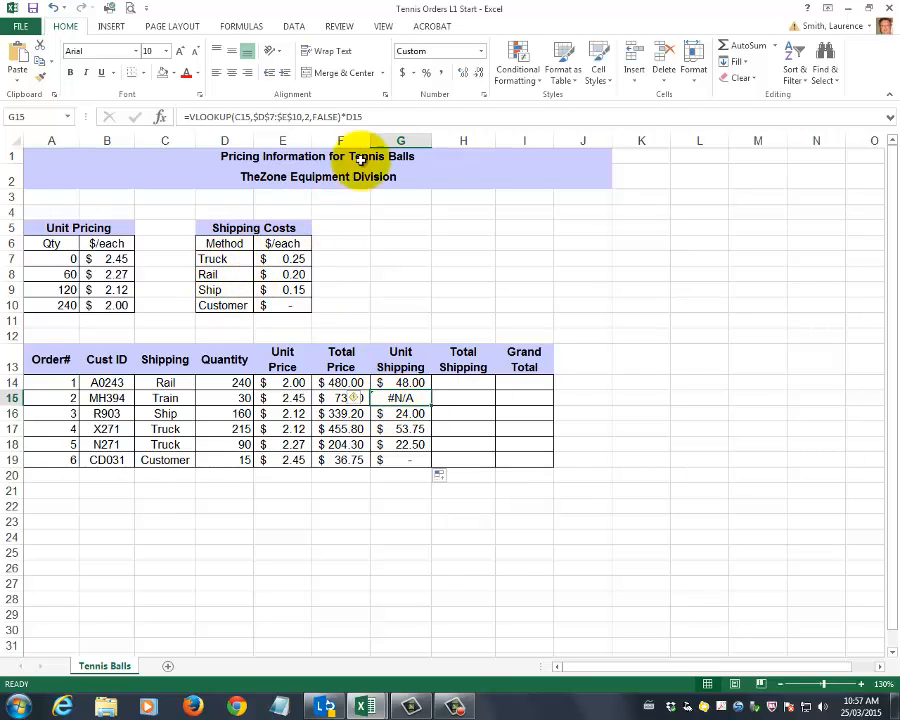
click(318, 116)
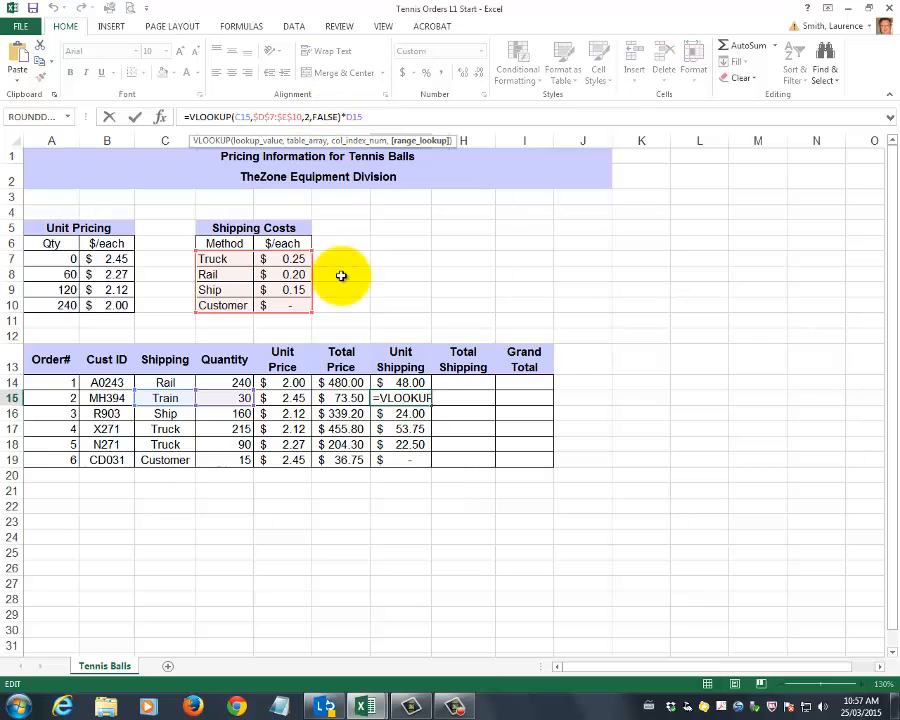
click(175, 399)
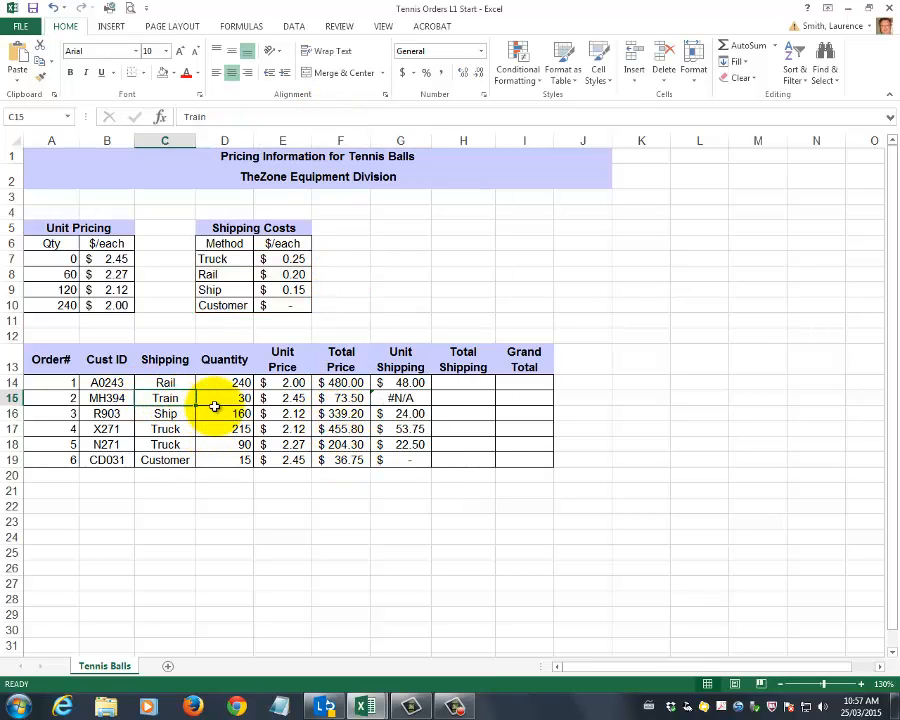
text(Rail)
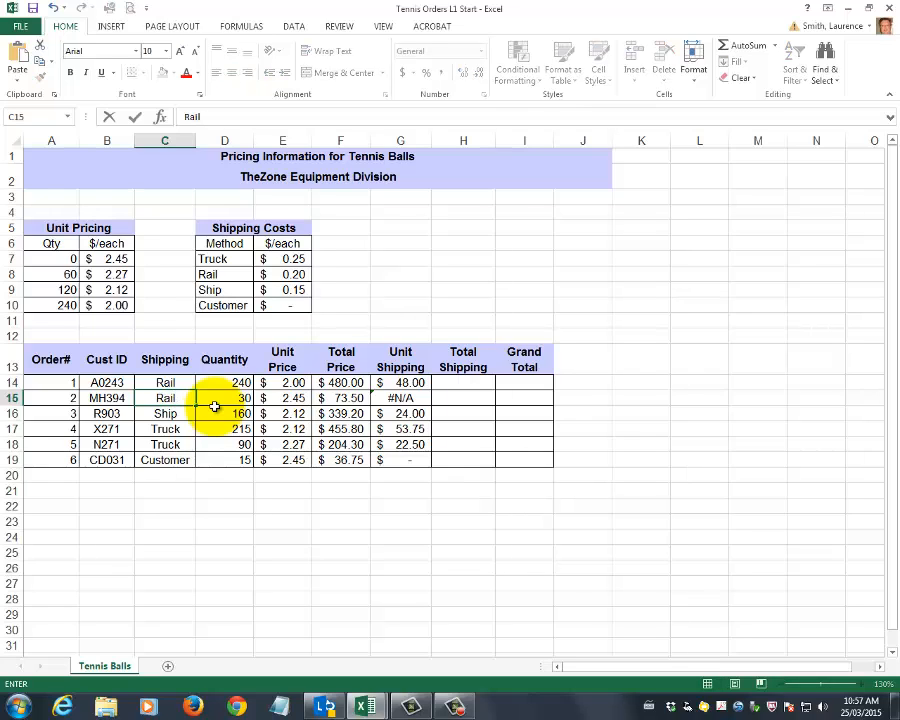
key(Return)
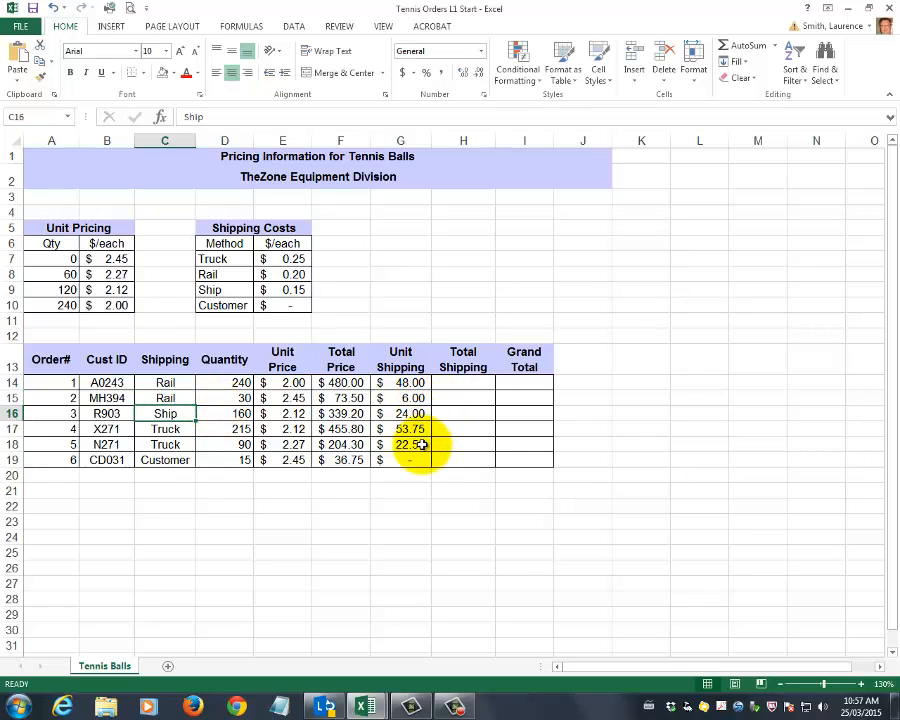
click(452, 383)
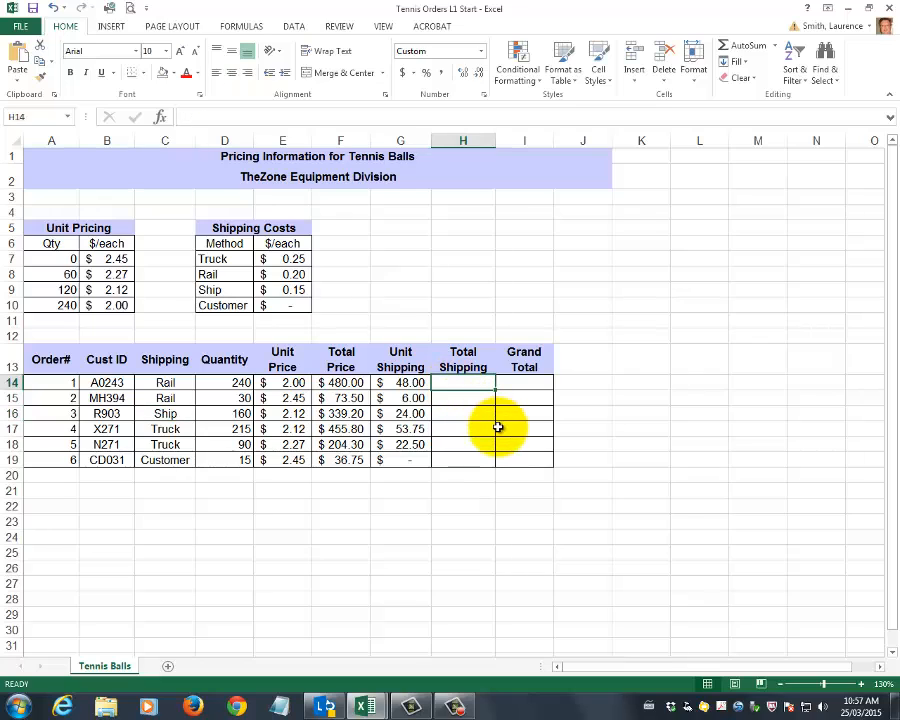
text(=)
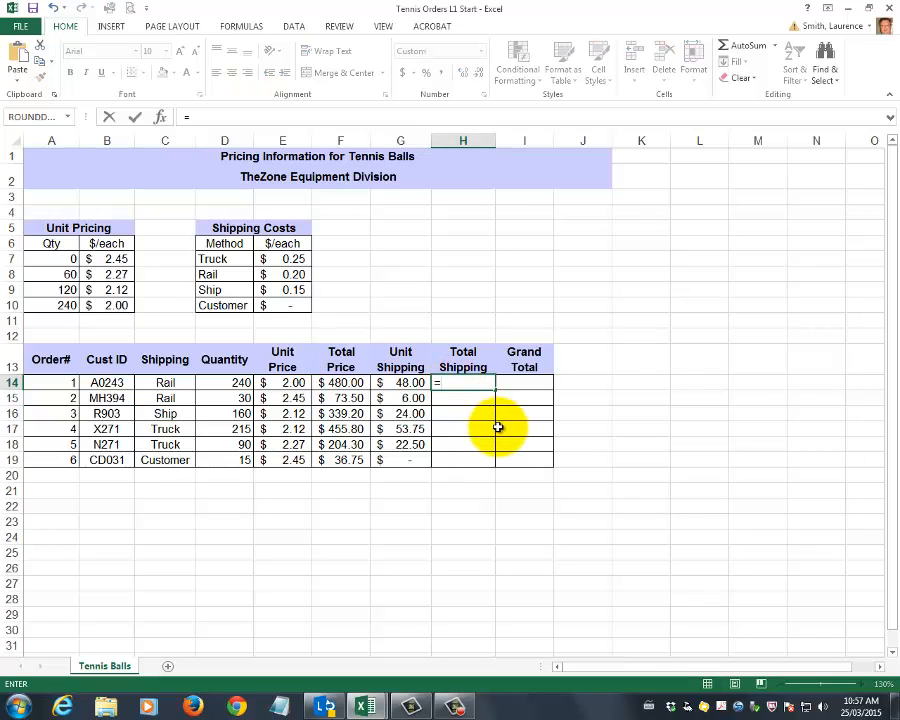
click(236, 381)
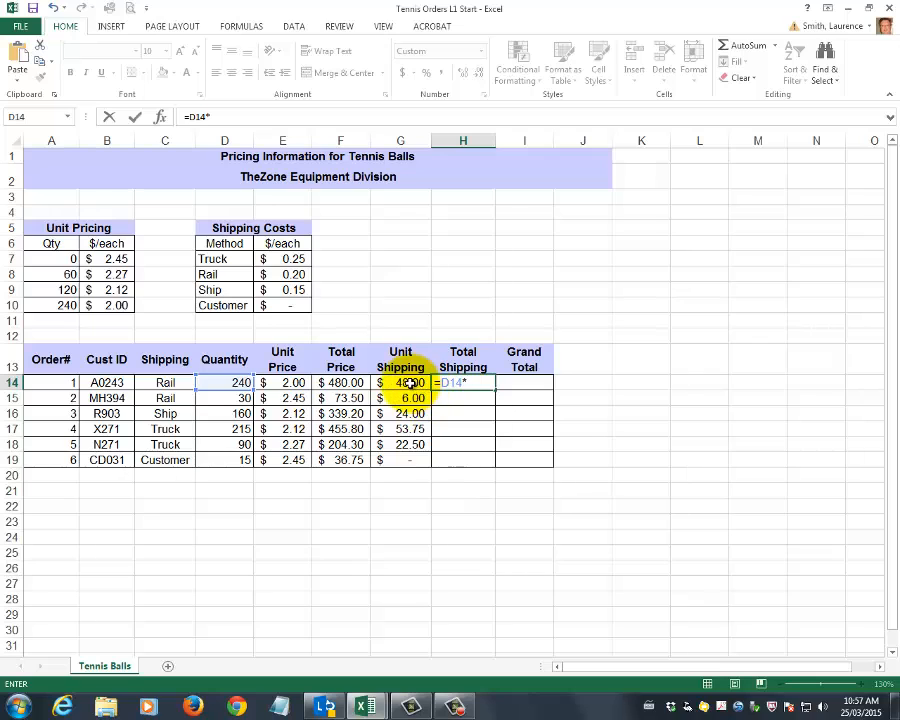
key(Escape)
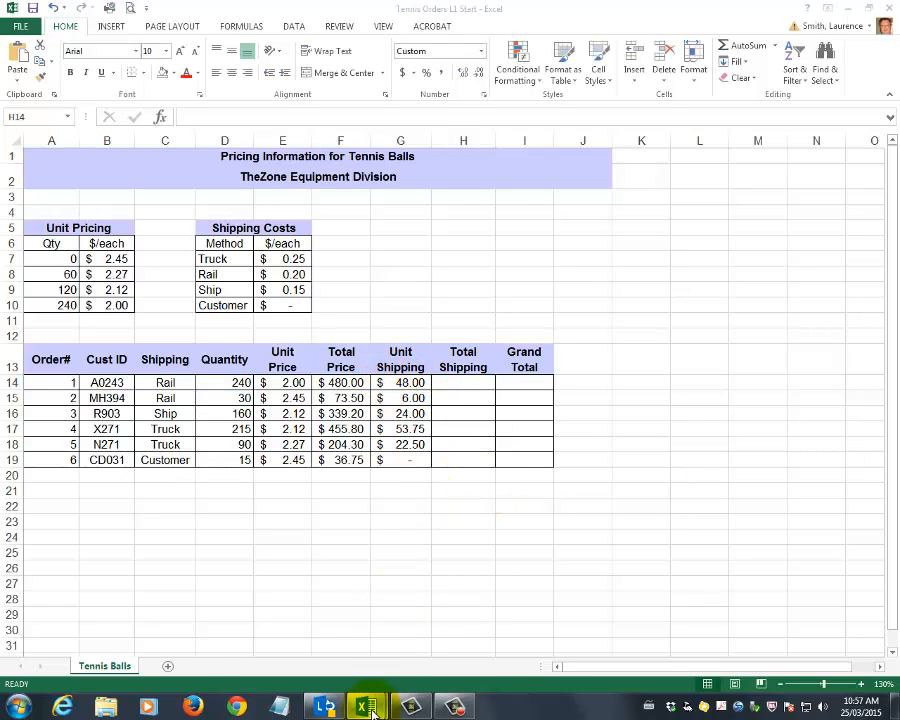
Reduce G14's formula to =VLOOKUP(C14,$D$7:$E$10,2,FALSE) by removing the quantity multiplication, and copy it down to G19
mouse_move(365, 707)
mouse_move(461, 638)
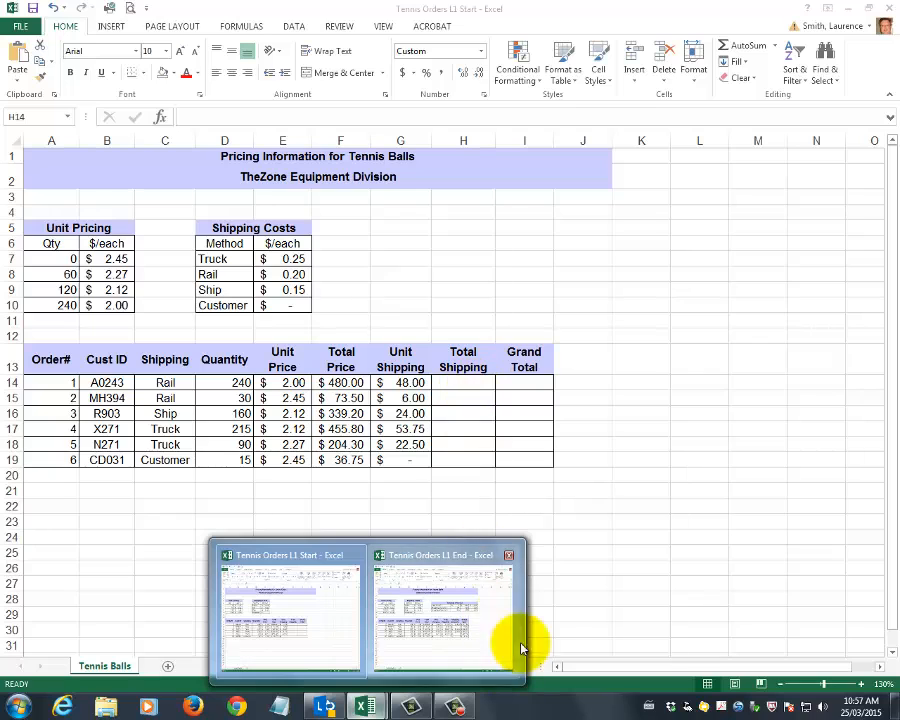
click(392, 382)
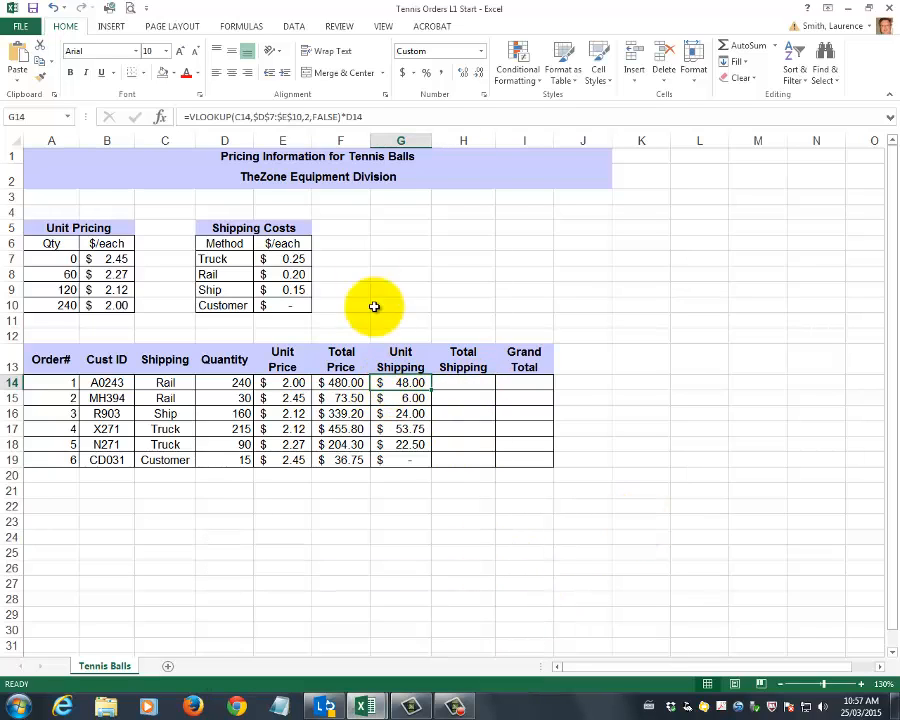
click(383, 117)
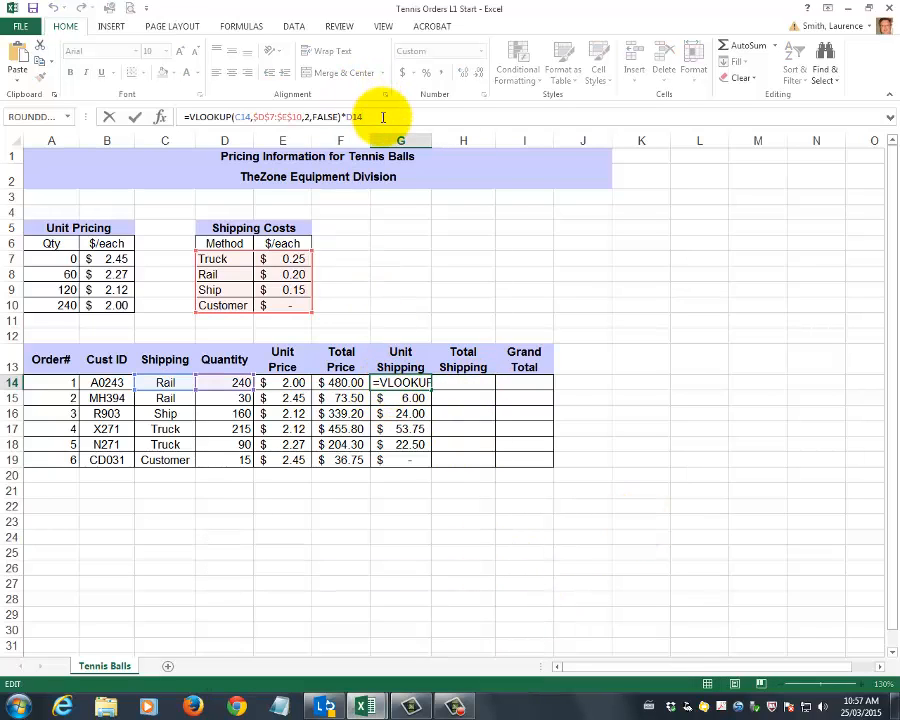
key(BackSpace)
key(BackSpace)
key(BackSpace)
key(BackSpace)
key(Return)
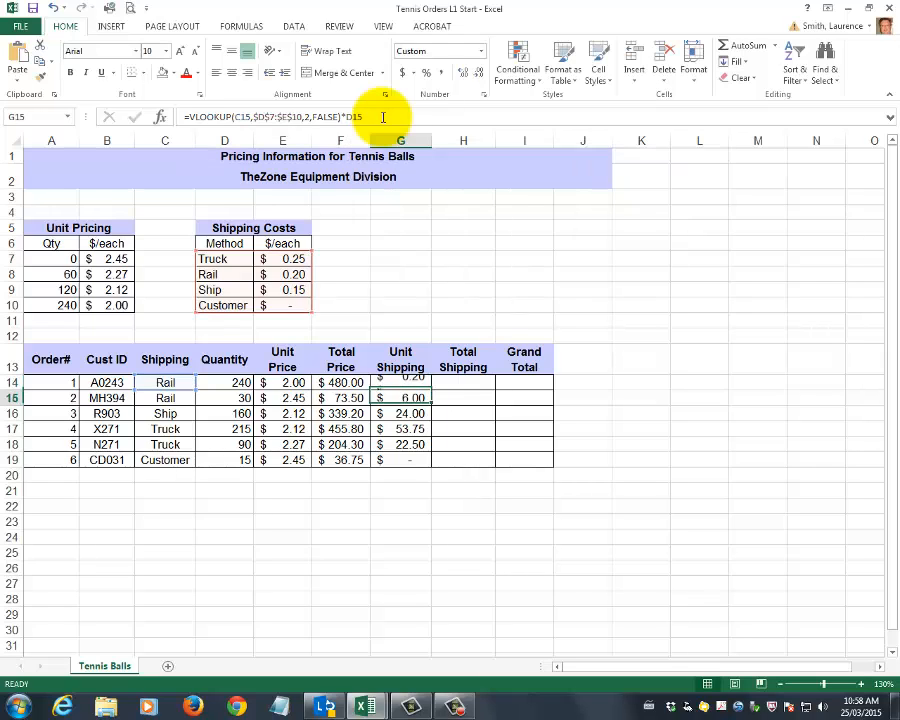
click(410, 383)
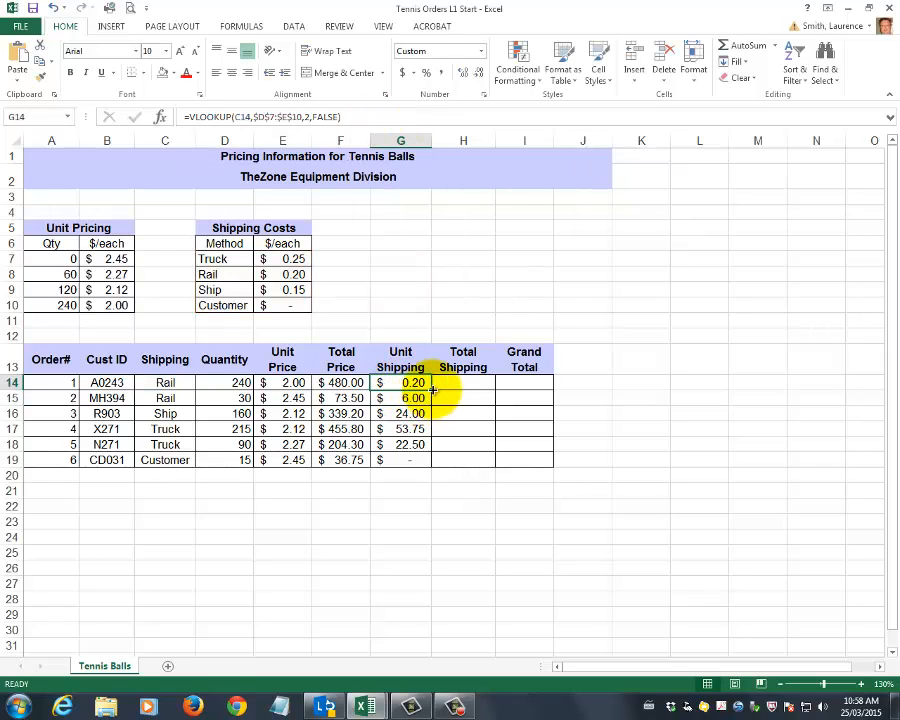
drag(432, 390, 435, 463)
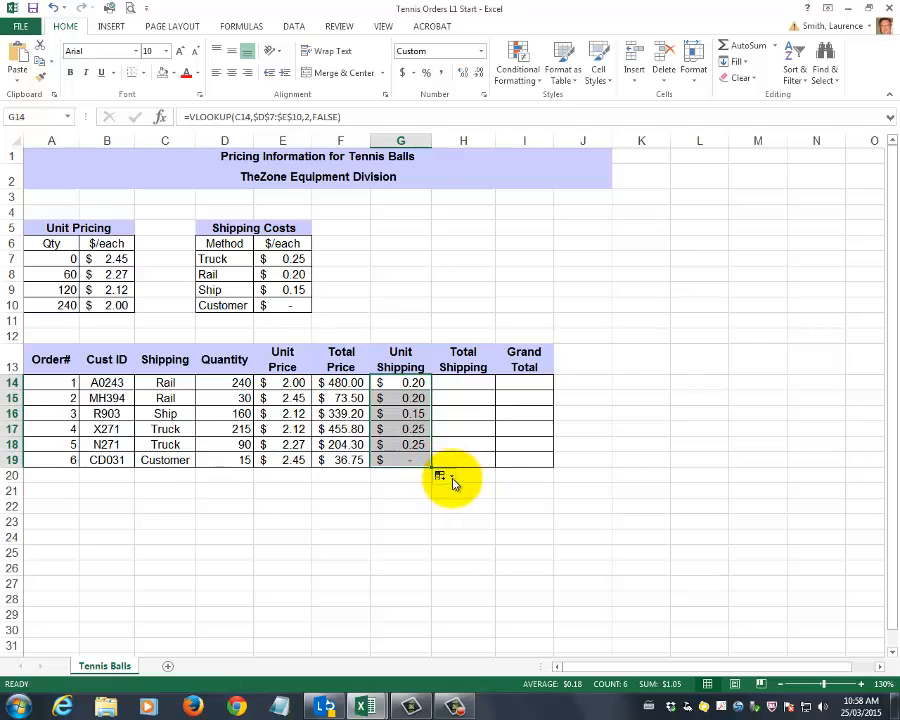
Enter =D14*G14 as order 1's total shipping in H14 and copy the formula down to H19
click(465, 385)
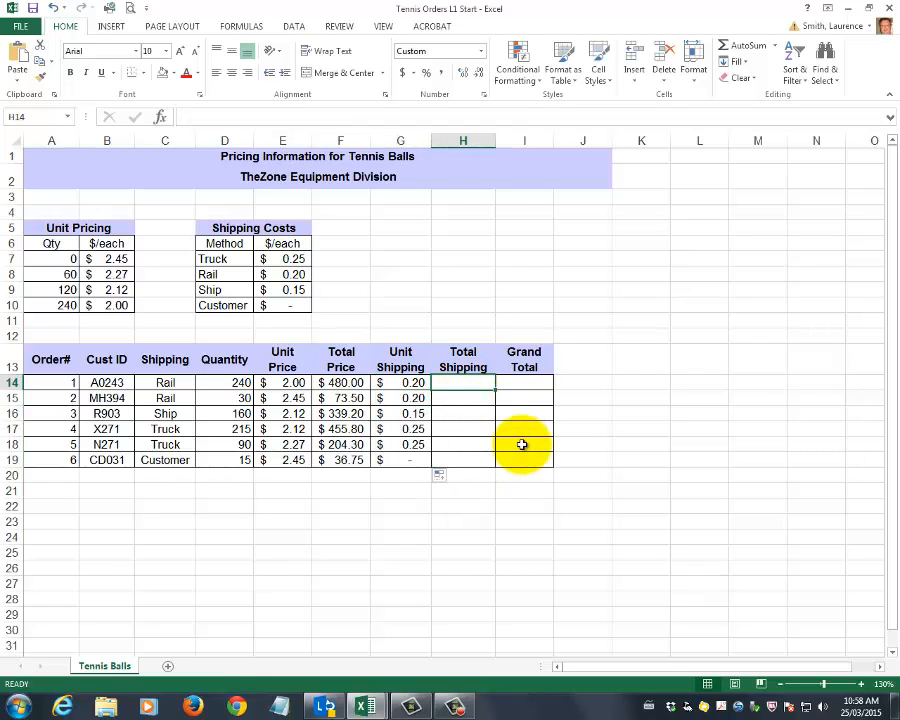
text(=)
click(224, 382)
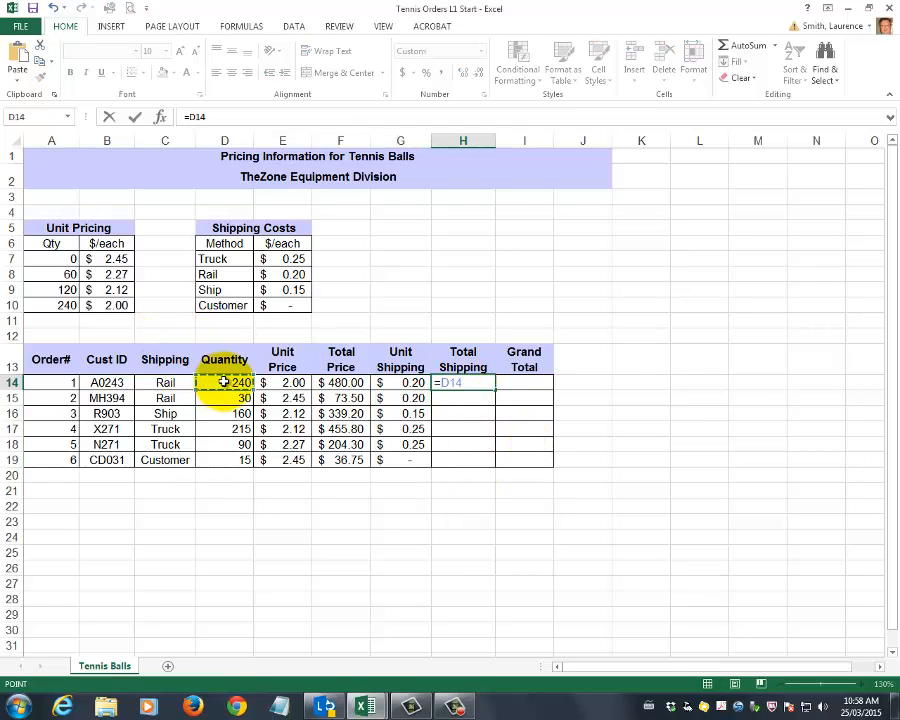
text(*)
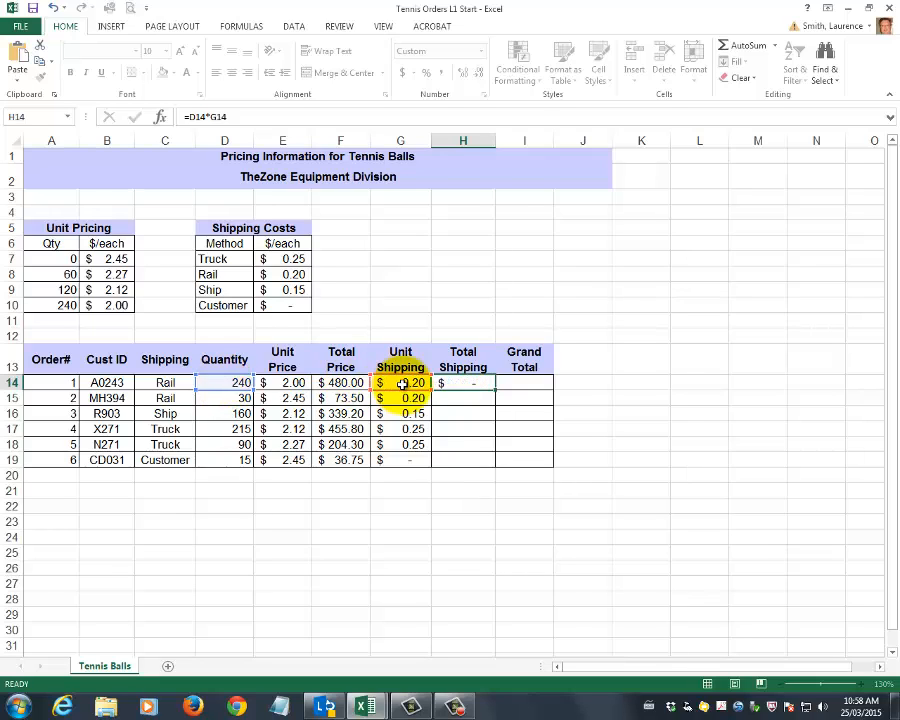
key(Return)
click(460, 386)
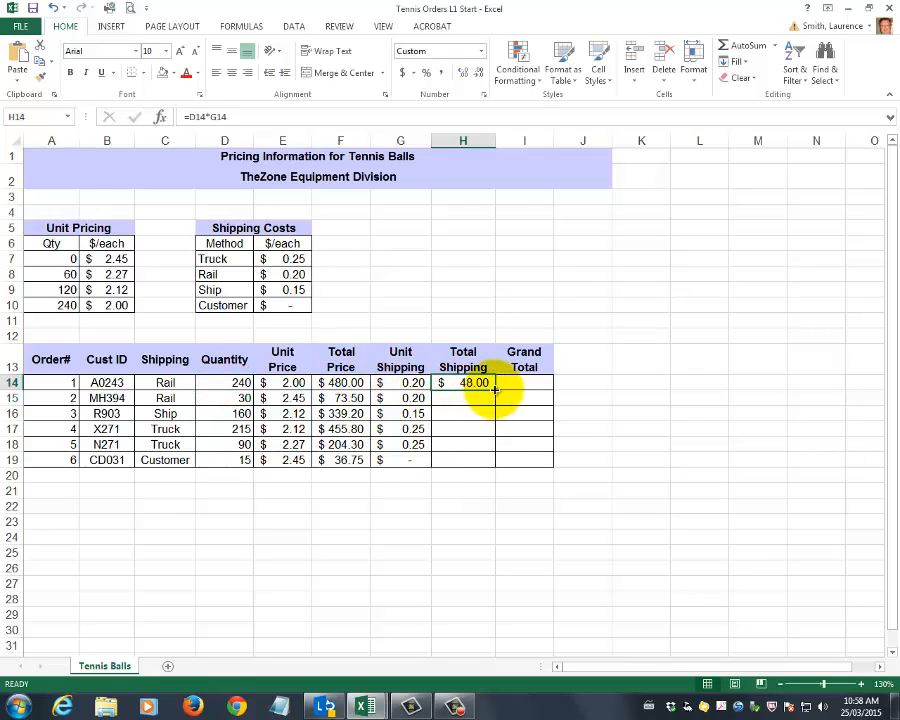
drag(493, 389, 494, 464)
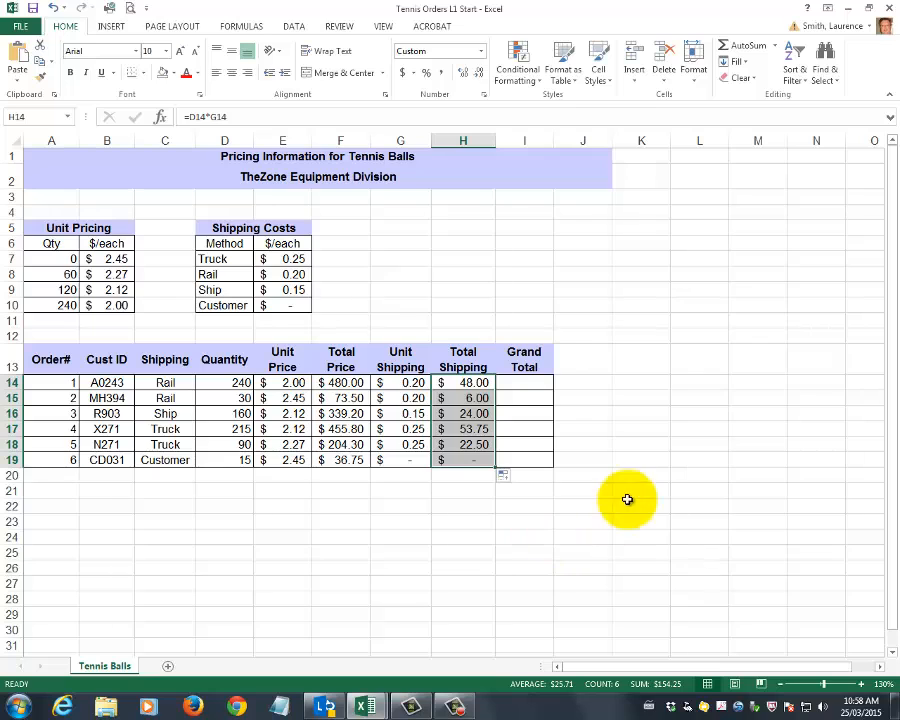
Review the total prices in F14:F19 and switch to the Tennis Orders L1 End workbook to examine its Shipping Discount table
click(513, 380)
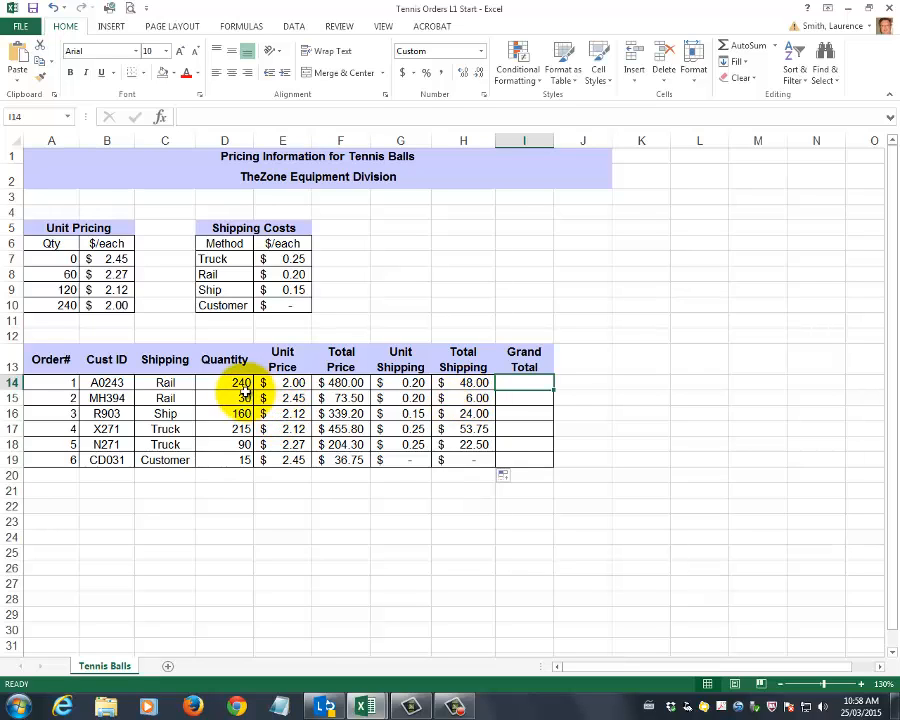
drag(357, 383, 353, 456)
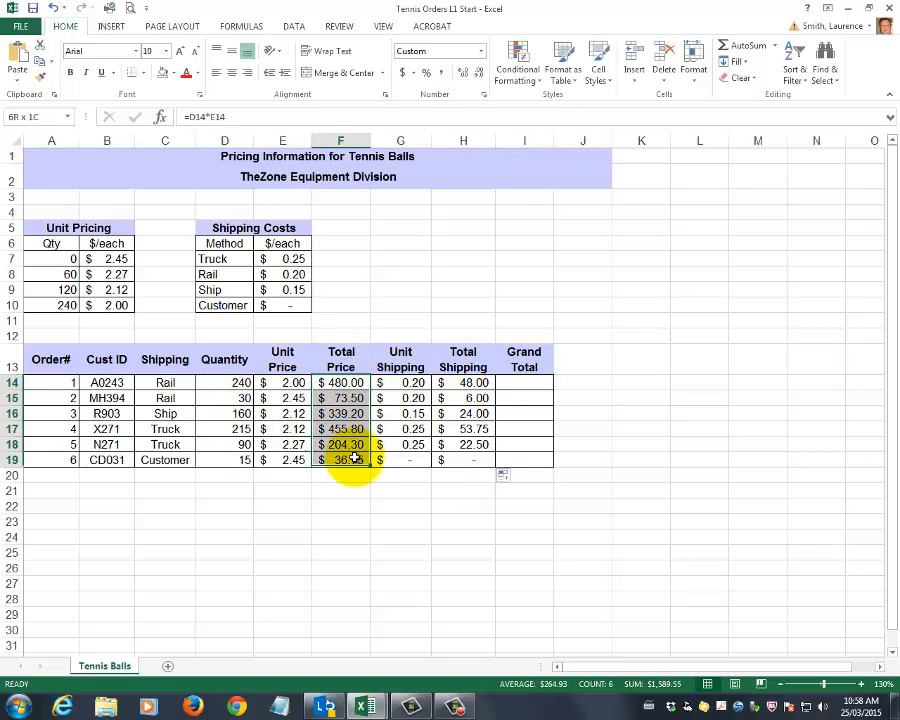
click(418, 526)
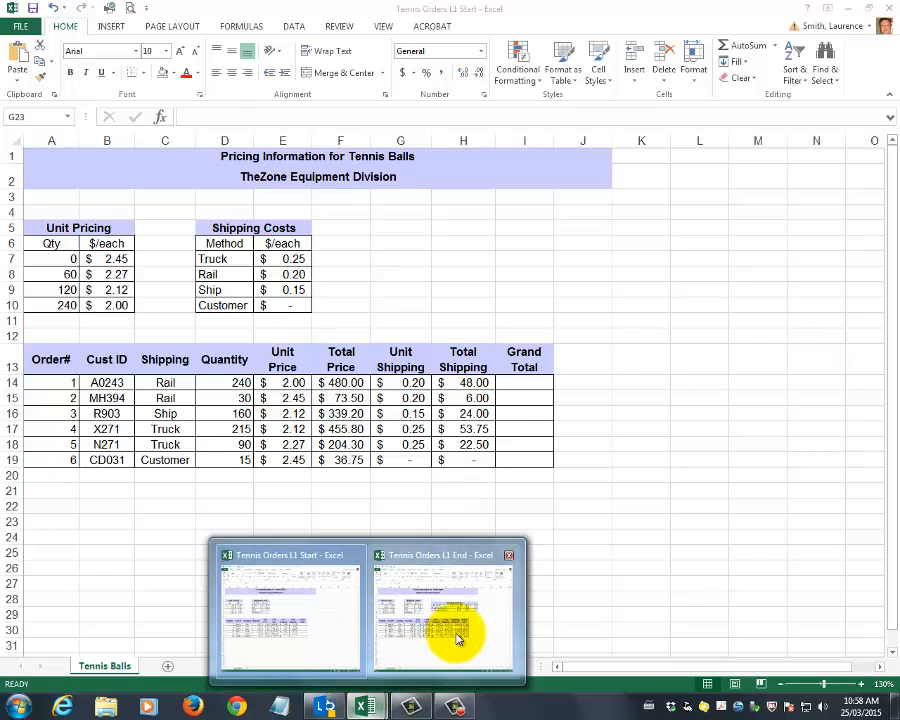
click(454, 639)
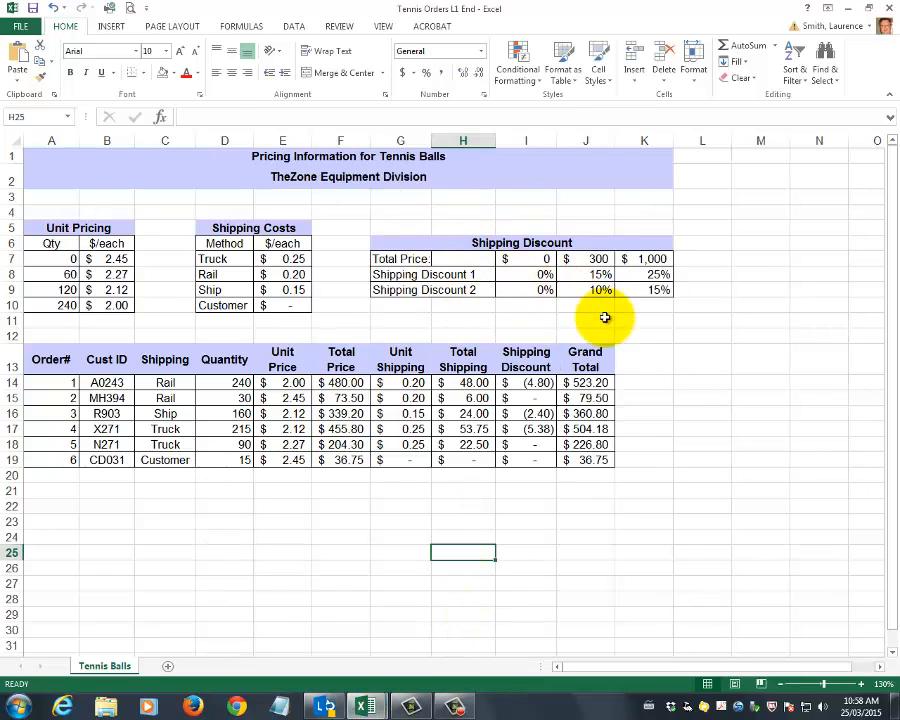
Copy the Shipping Discount table in G6:K9 and switch to the Tennis Orders L1 Start workbook
click(390, 243)
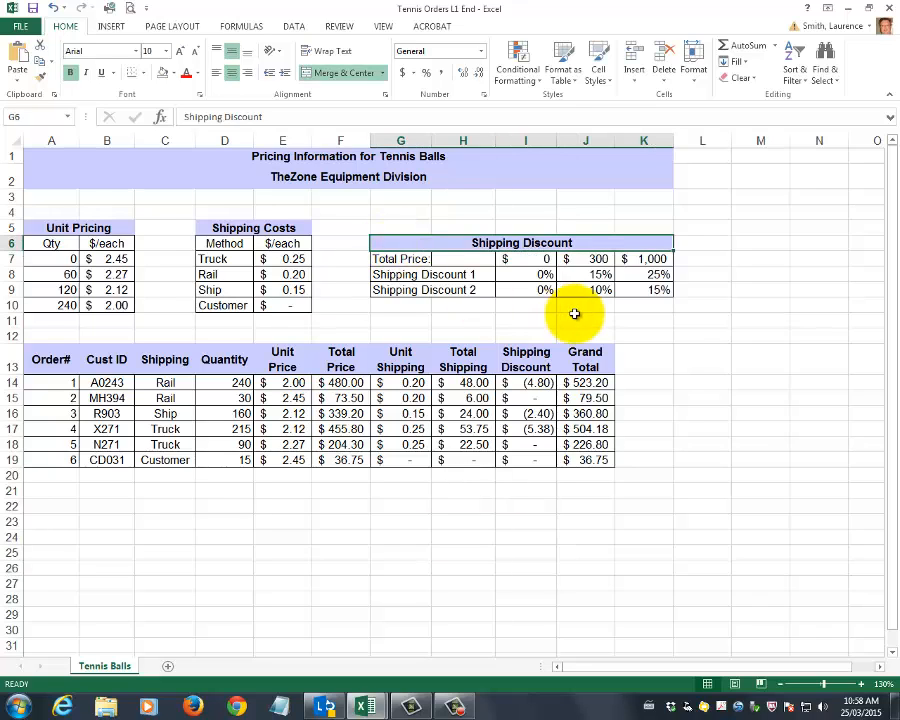
drag(411, 242, 412, 287)
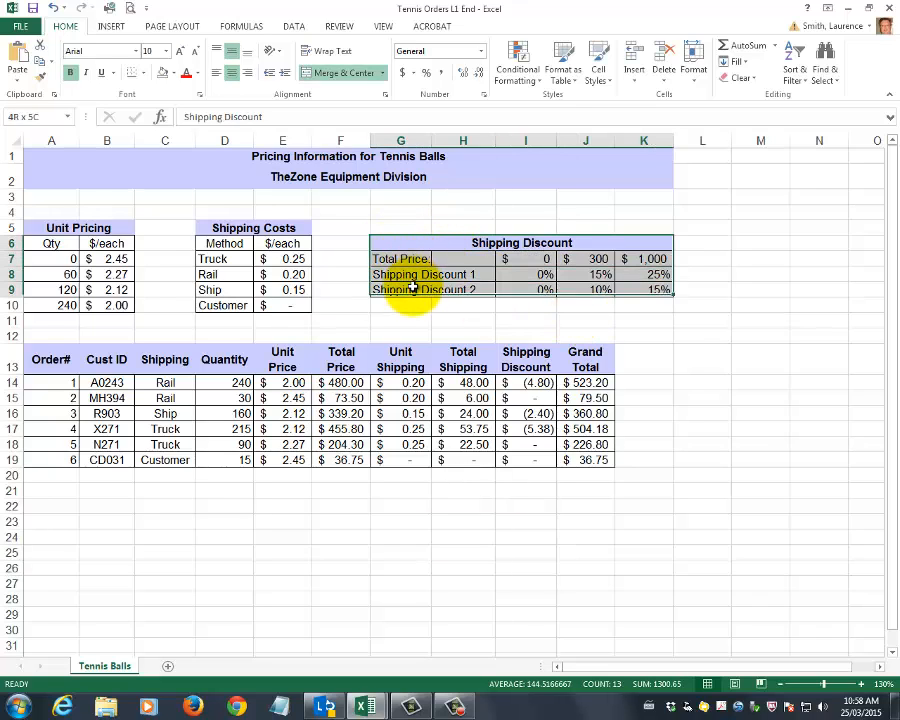
right_click(433, 243)
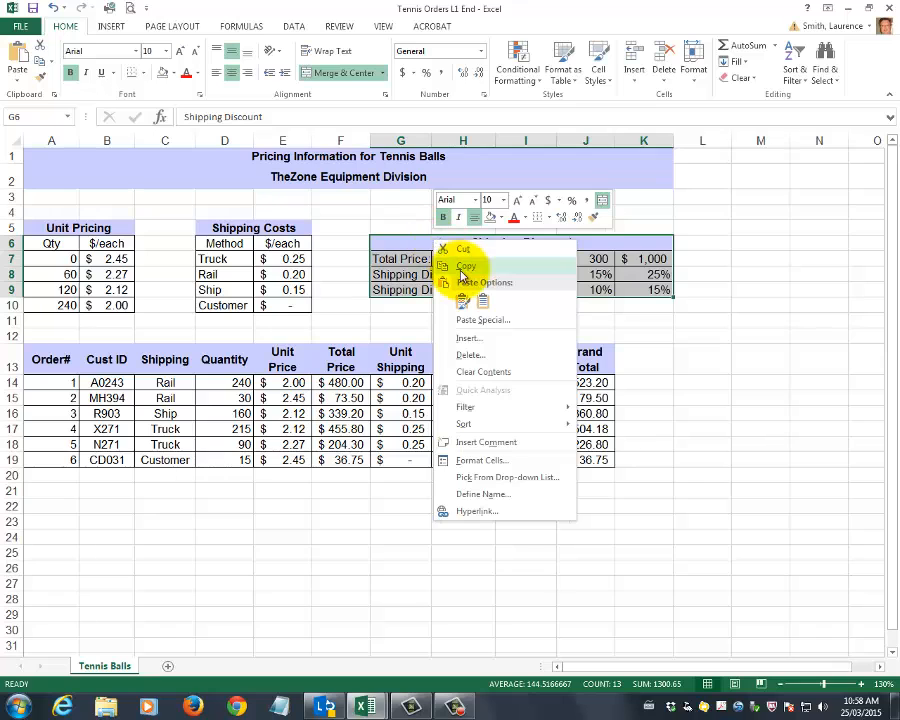
click(464, 265)
mouse_move(363, 706)
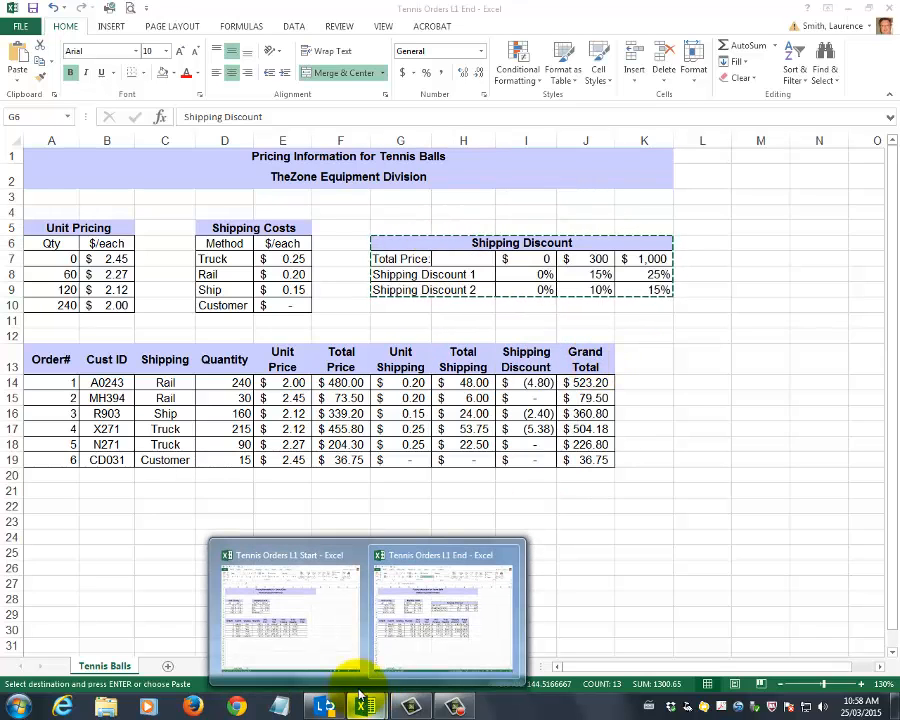
click(318, 645)
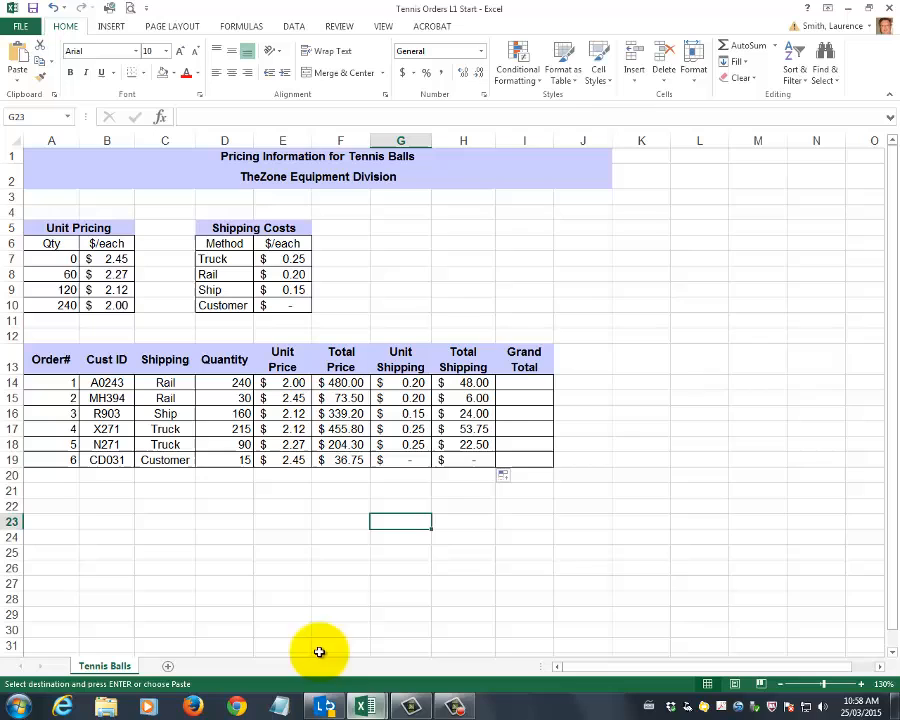
Try to paste the copied Shipping Discount table as values only, starting at G5
click(400, 228)
right_click(400, 226)
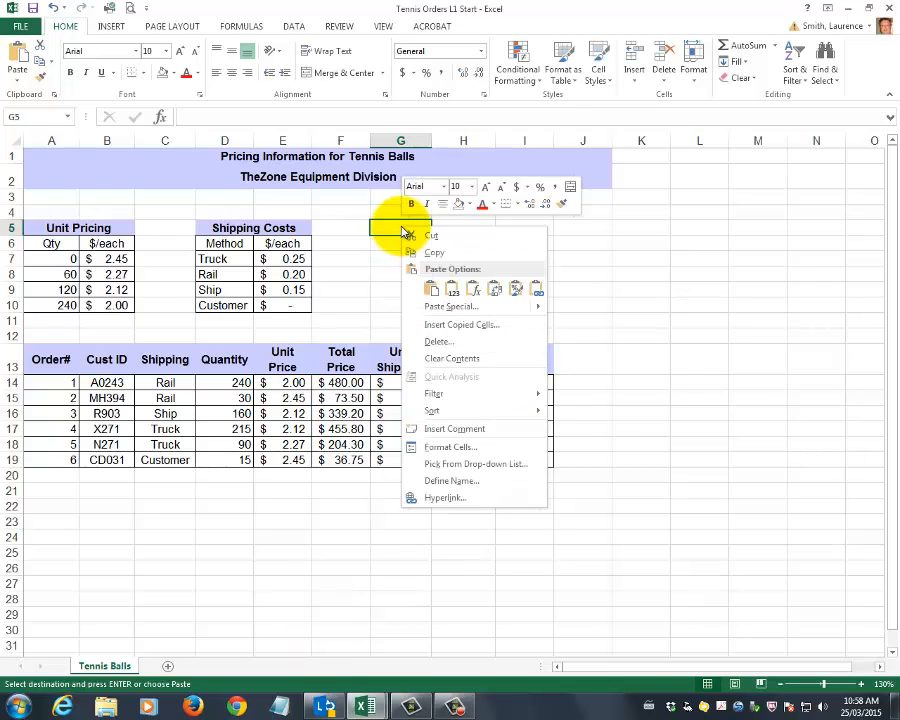
click(456, 290)
click(703, 407)
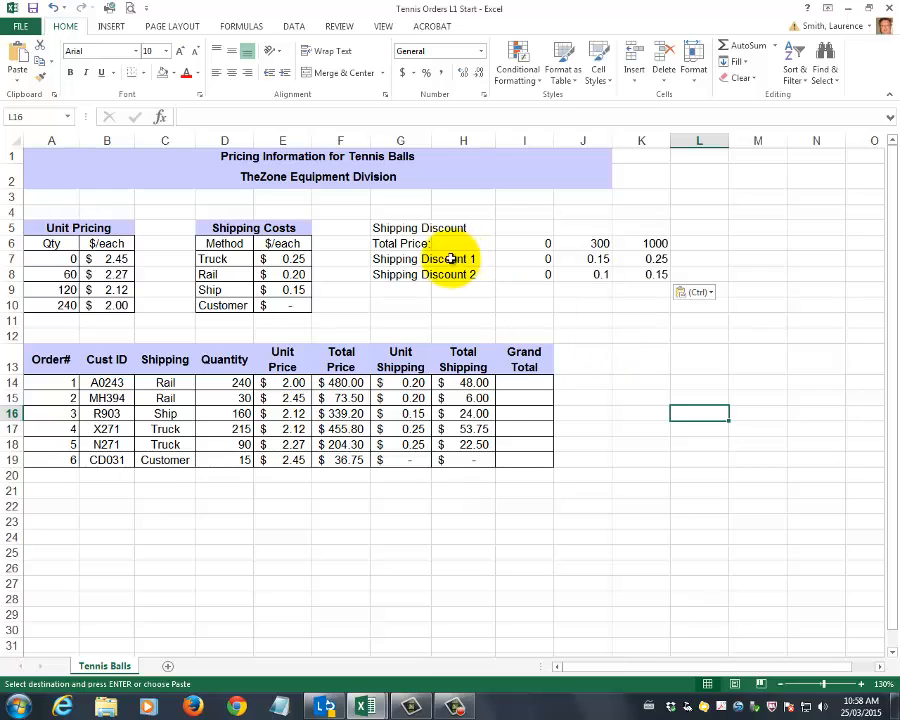
click(57, 10)
Paste the Shipping Discount table with its original formatting, starting at G5
right_click(392, 224)
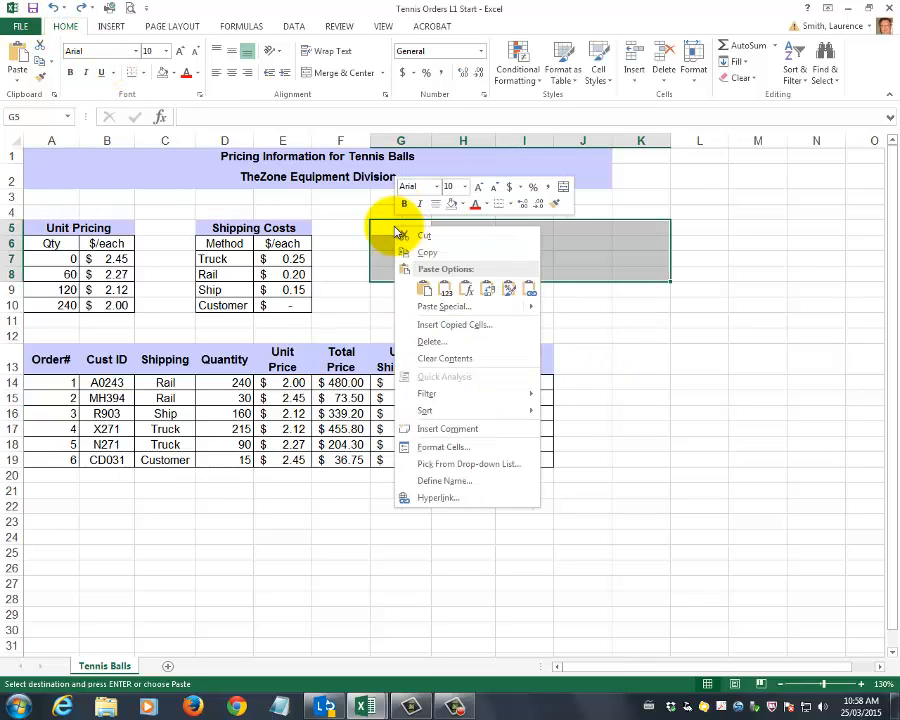
key(Escape)
click(429, 290)
click(715, 360)
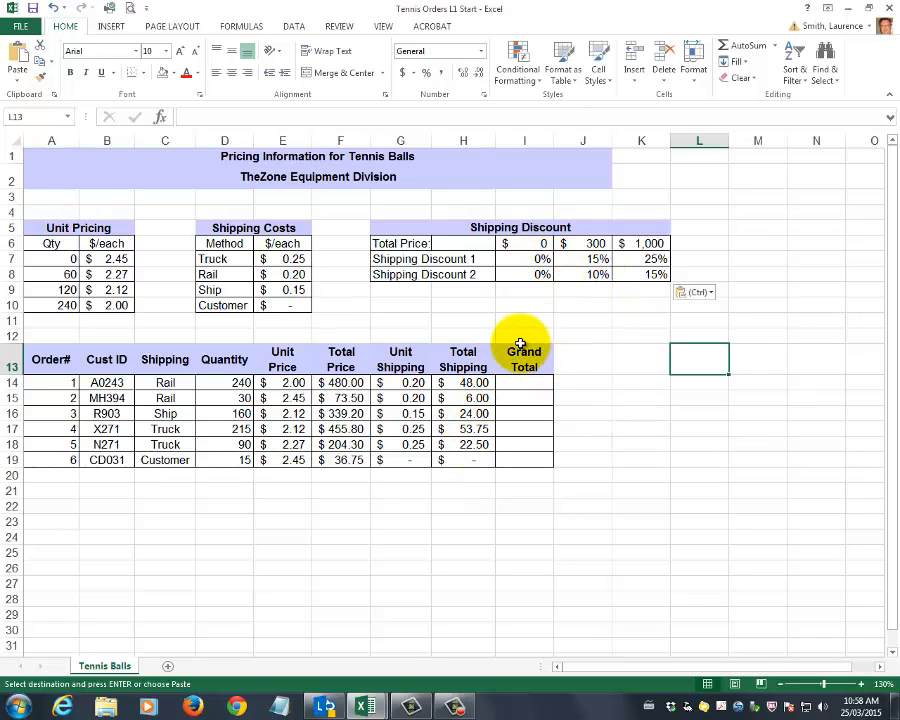
Try to insert a whole new column I before the Grand Total column
drag(522, 358, 524, 460)
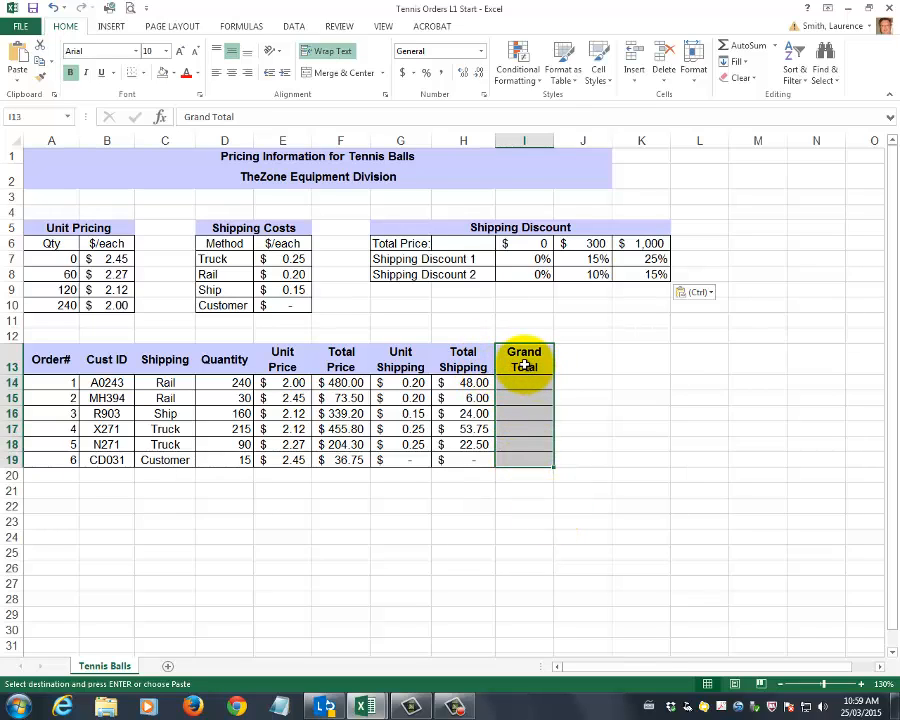
click(643, 350)
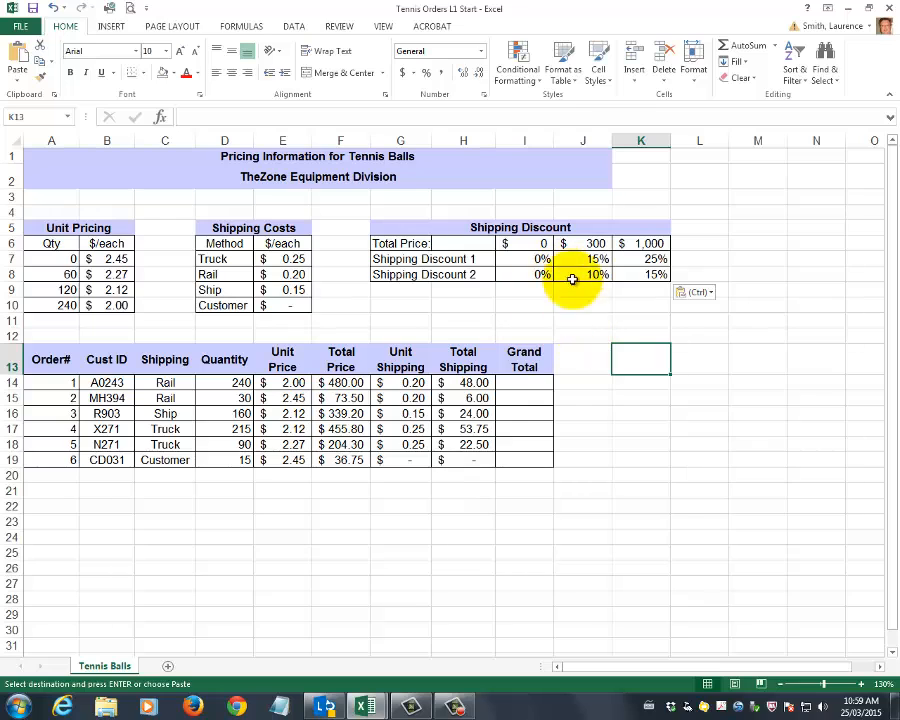
click(518, 138)
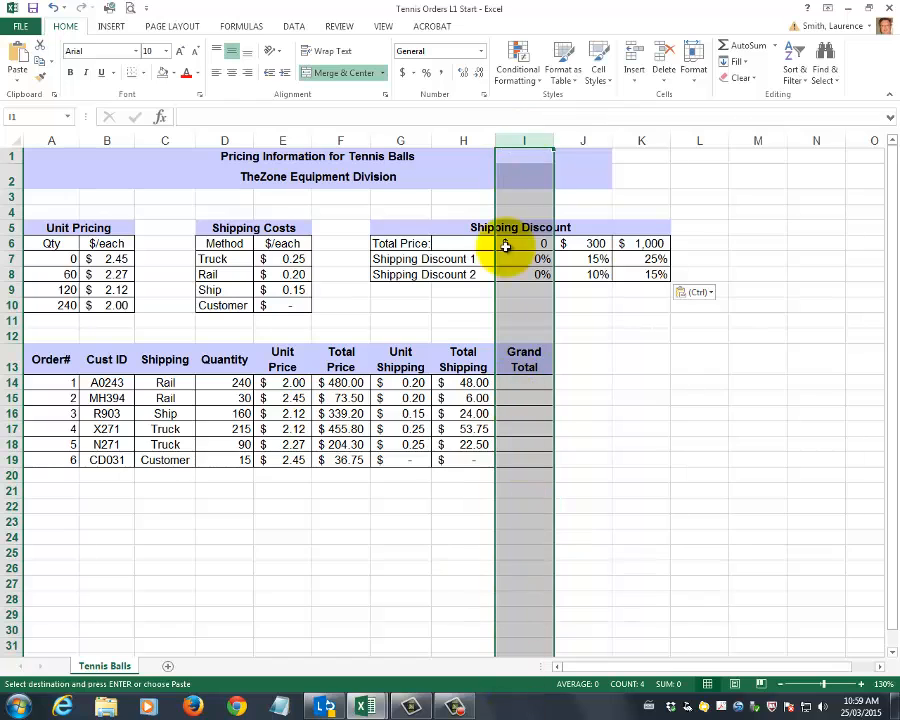
right_click(518, 138)
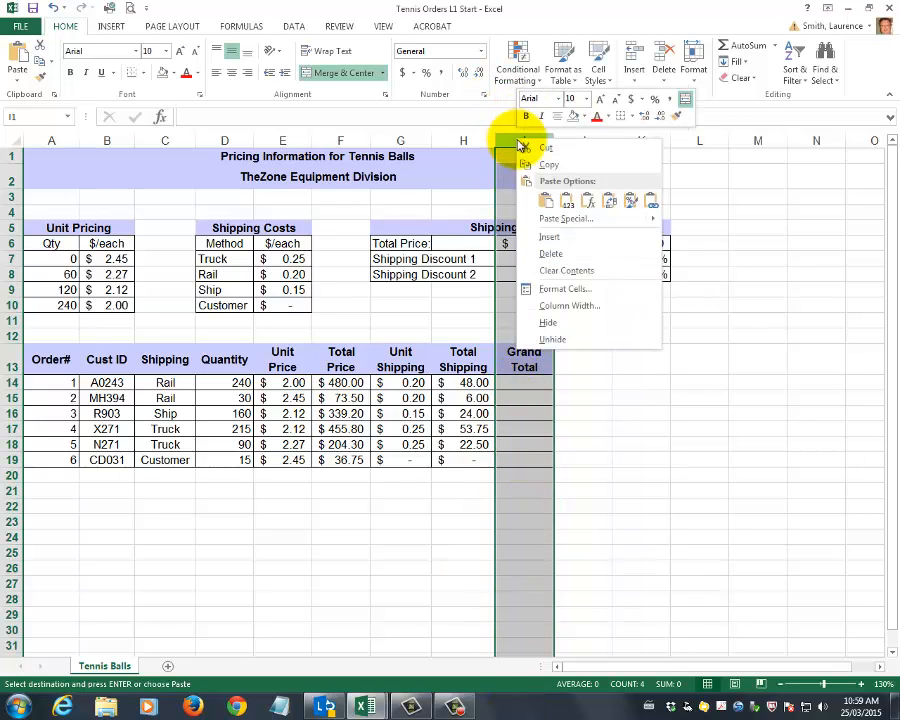
click(560, 236)
click(698, 472)
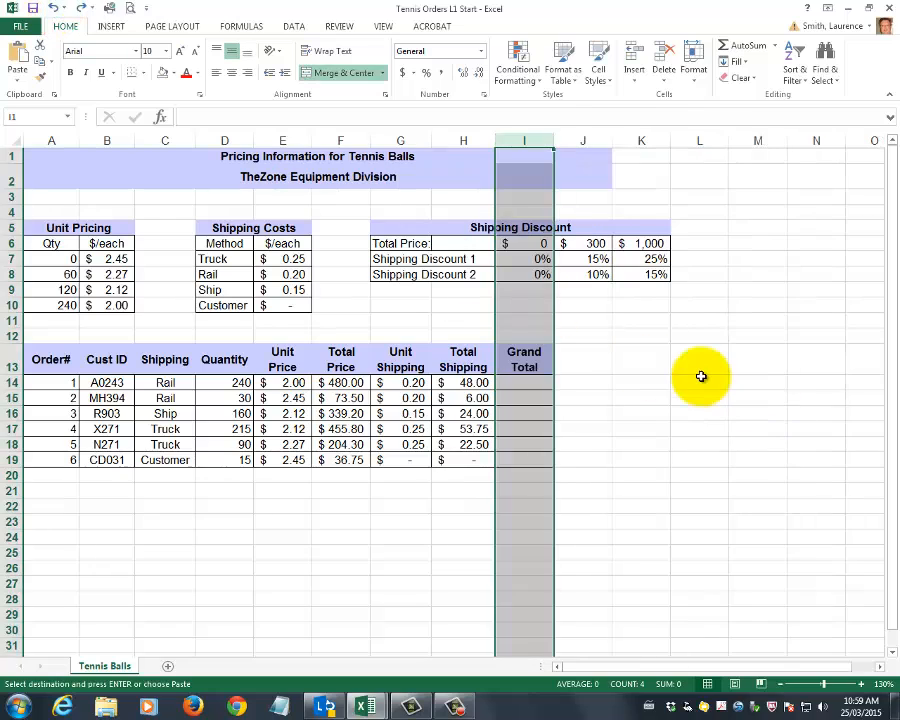
key(ctrl+minus)
click(693, 374)
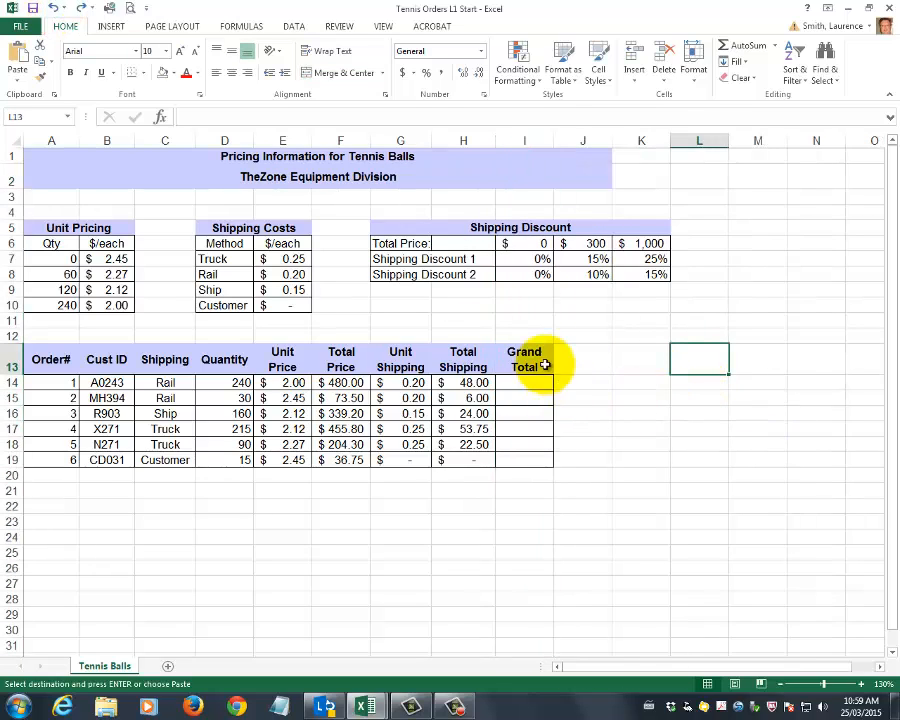
Insert blank cells at I13:I19 only, shifting the Grand Total cells right
drag(517, 352, 526, 458)
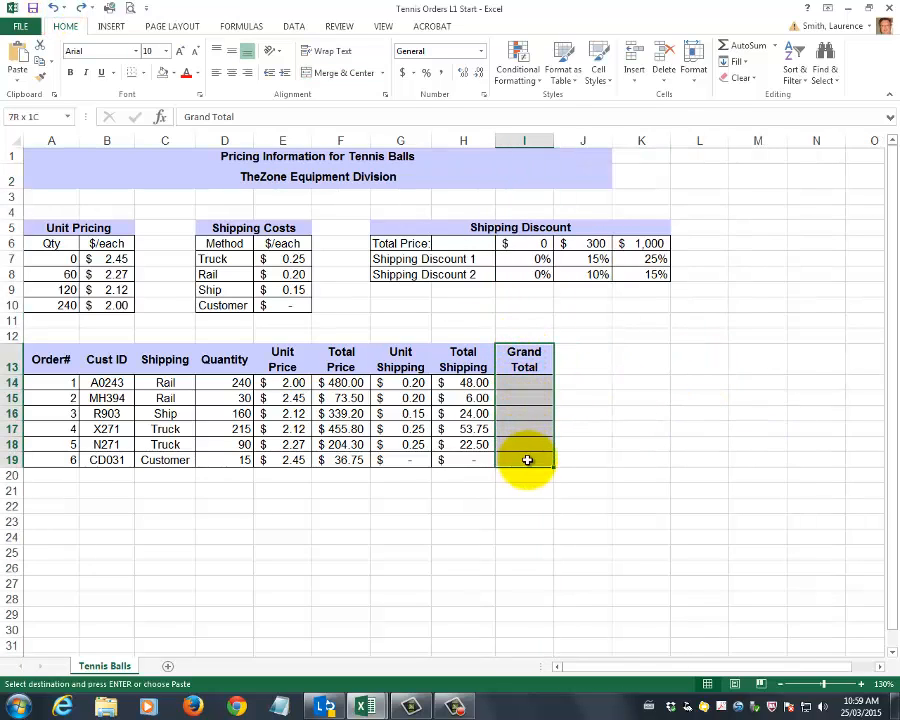
right_click(513, 360)
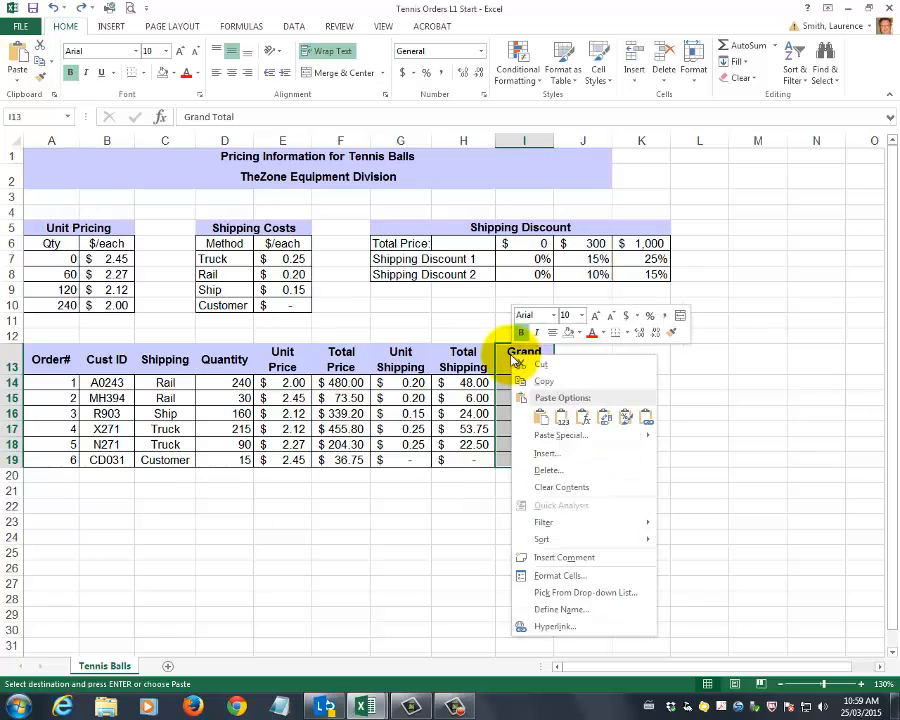
click(557, 453)
drag(544, 384, 373, 388)
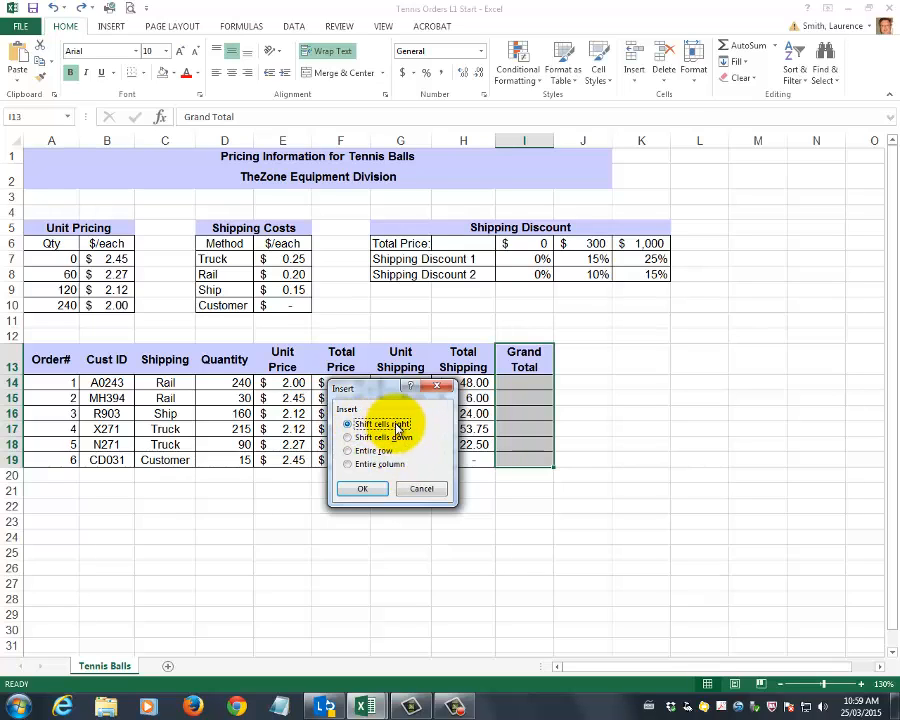
click(363, 489)
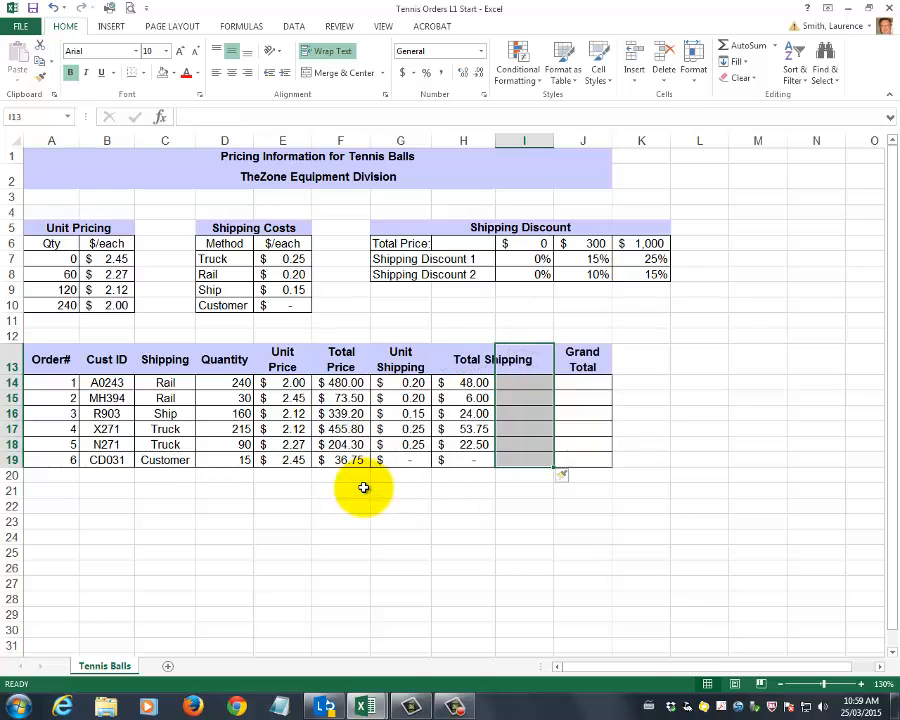
click(692, 501)
drag(526, 358, 531, 461)
click(561, 506)
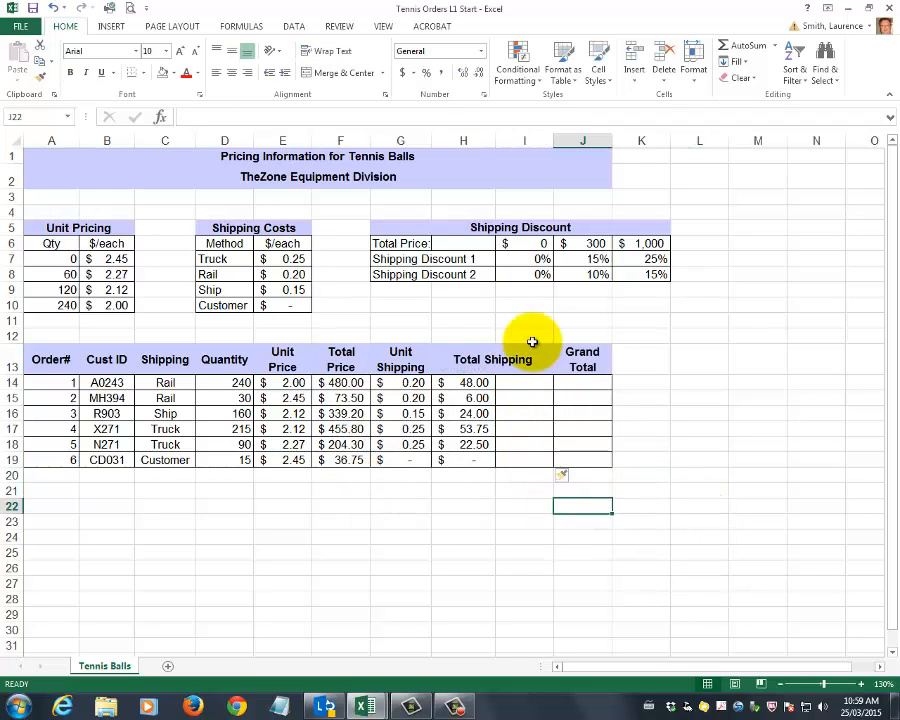
Unmerge the Total Shipping heading in H13 from the new cell beside it
click(468, 360)
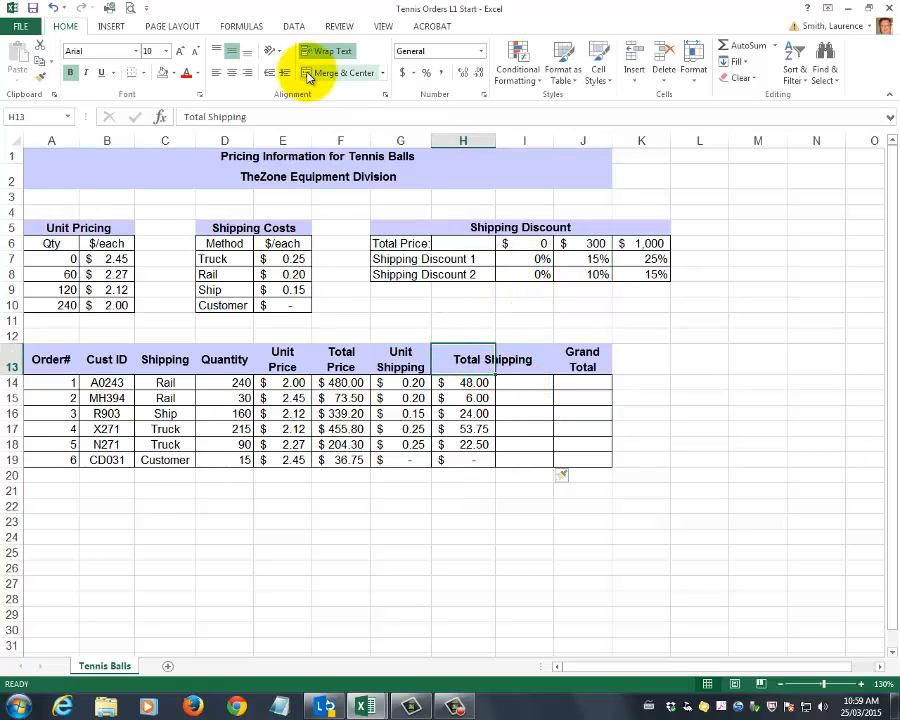
click(381, 79)
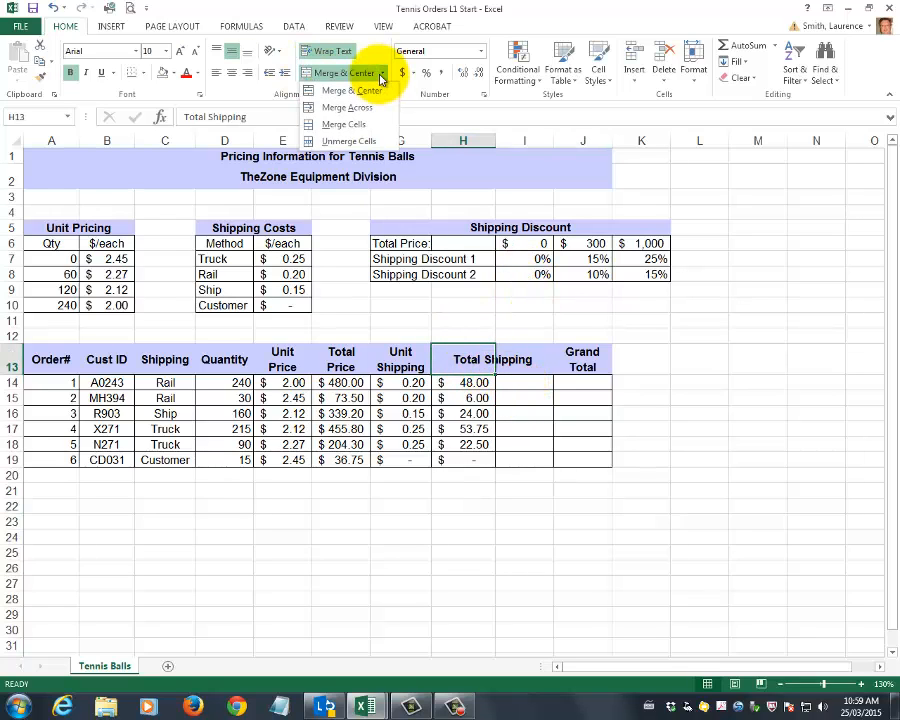
click(370, 141)
click(737, 430)
Enter the heading Shipping Discount in I13
click(543, 364)
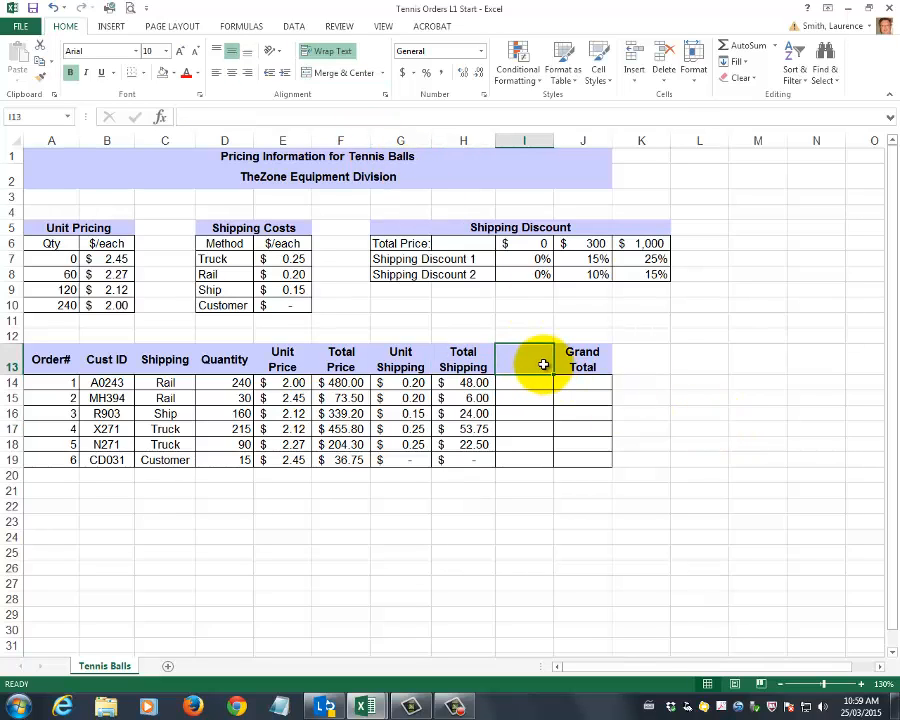
text(Shipping Discount)
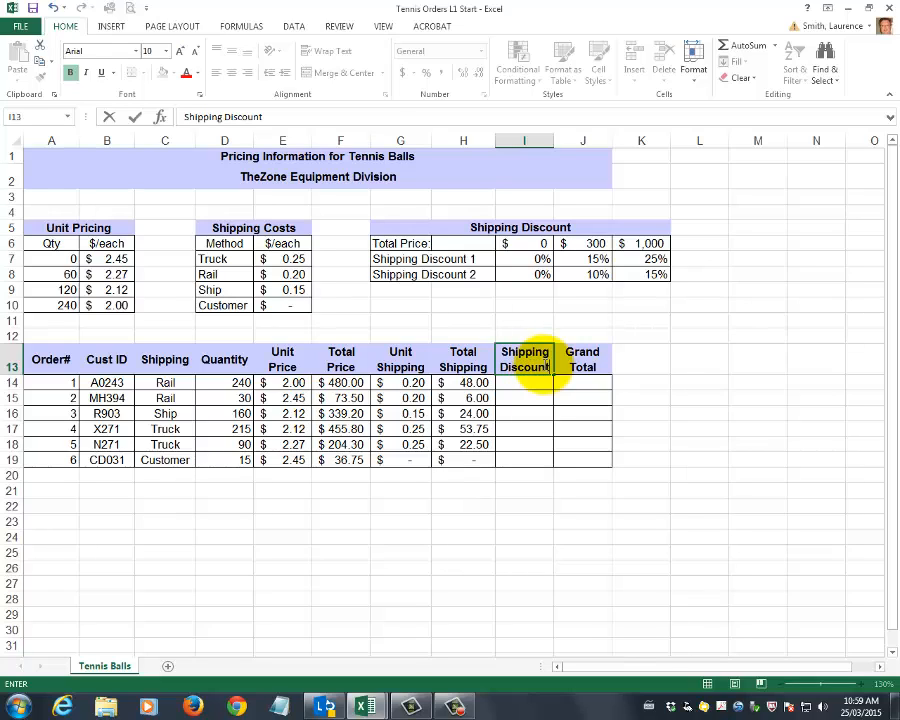
key(Return)
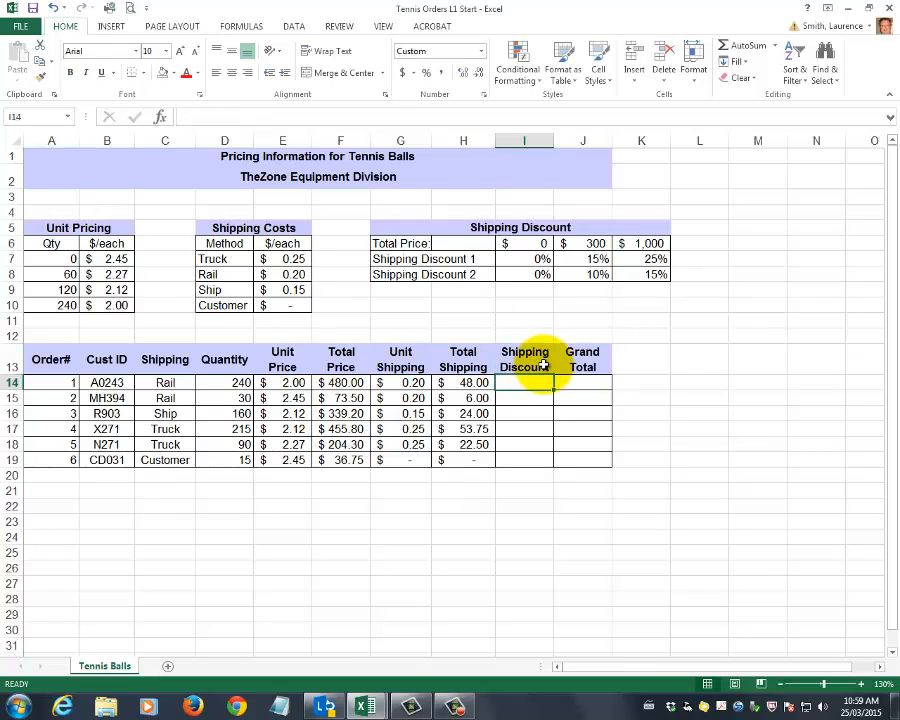
Enter an HLOOKUP in I14 that looks up F14 in I6:K8 and returns row 3 with range lookup TRUE
drag(541, 241, 663, 274)
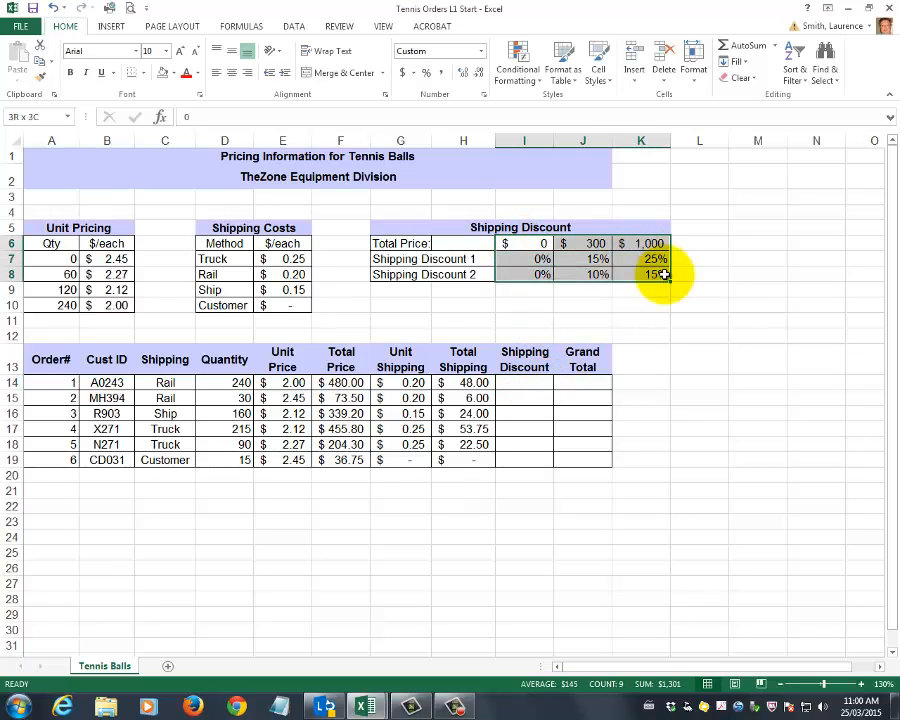
click(697, 332)
click(524, 383)
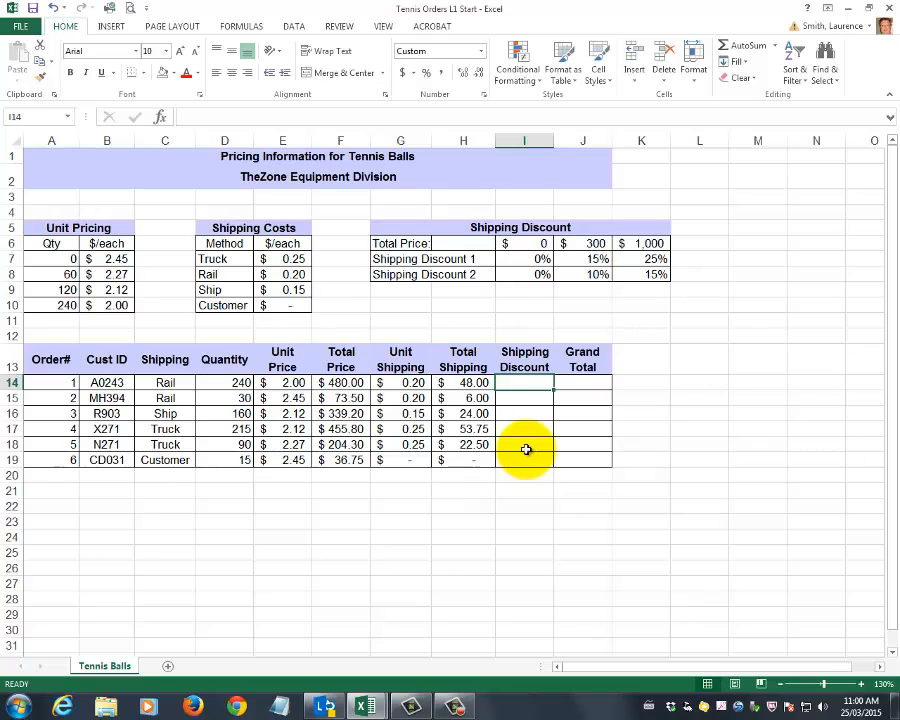
text(=hloo)
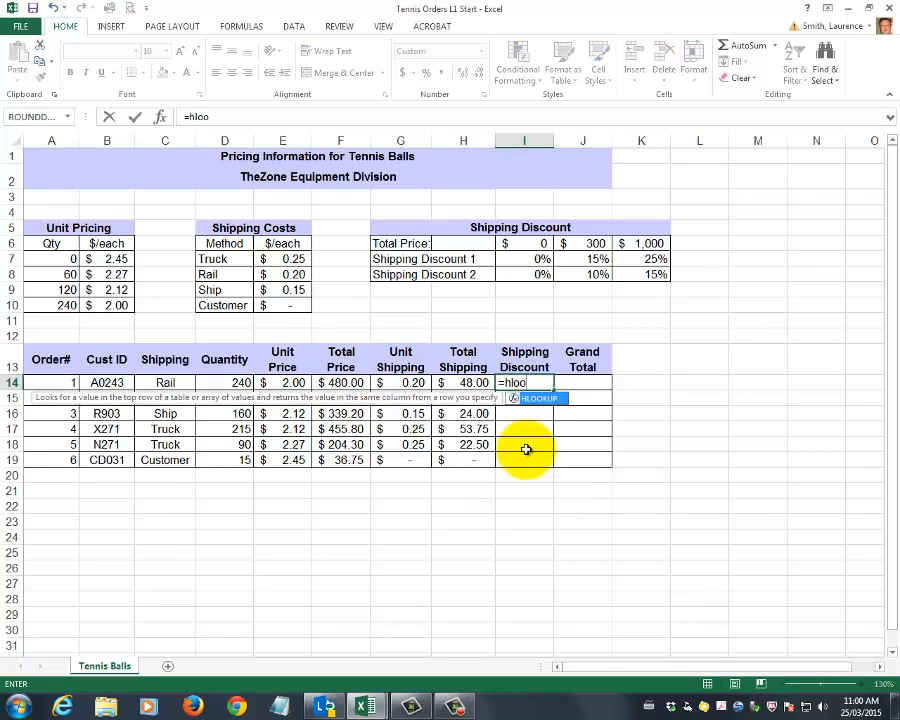
text(kup()
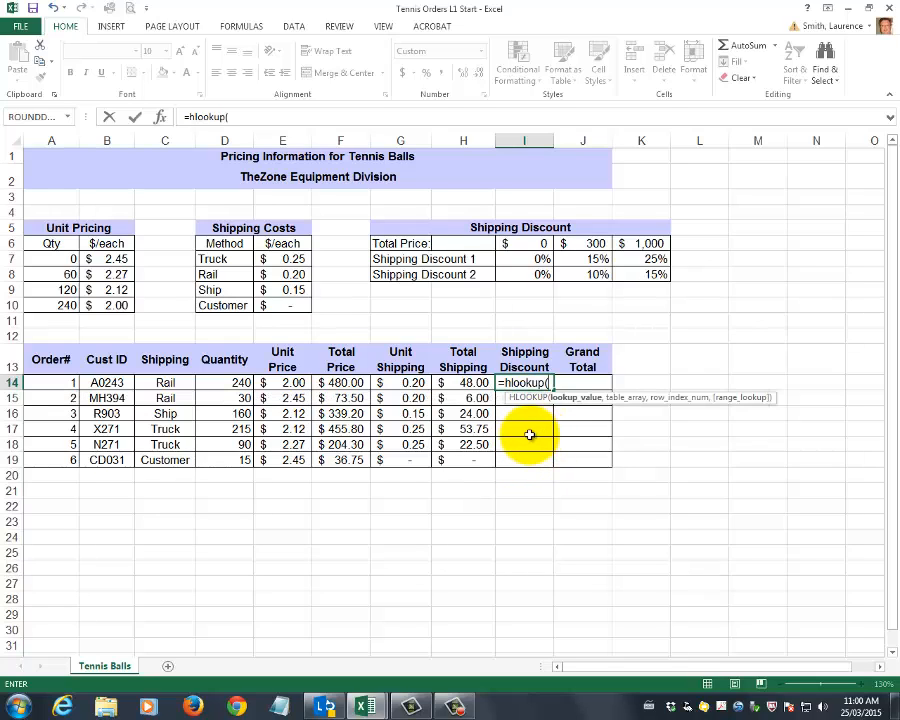
click(341, 383)
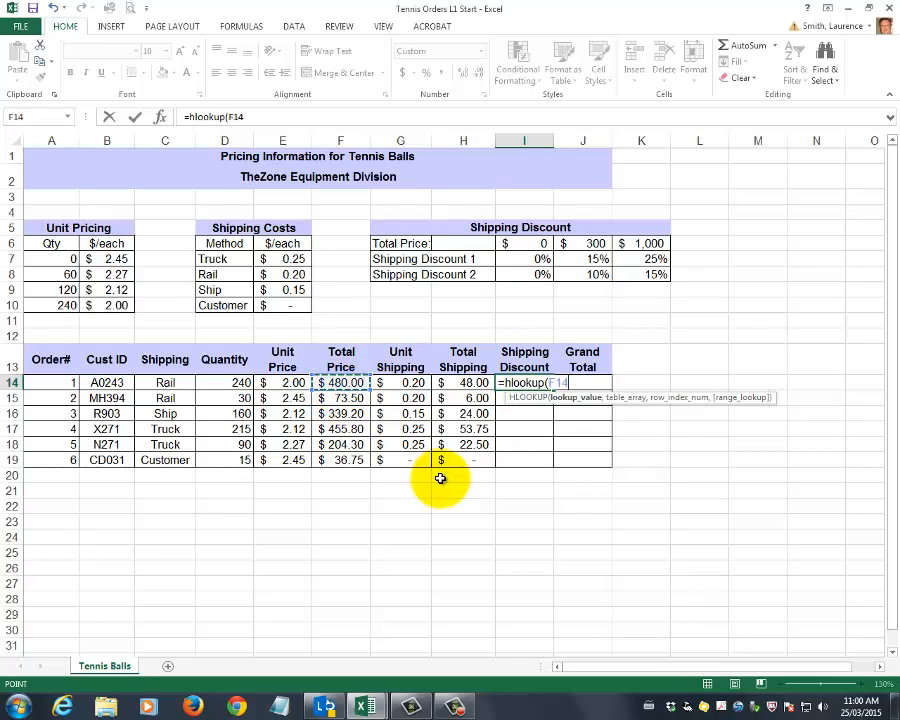
text(,)
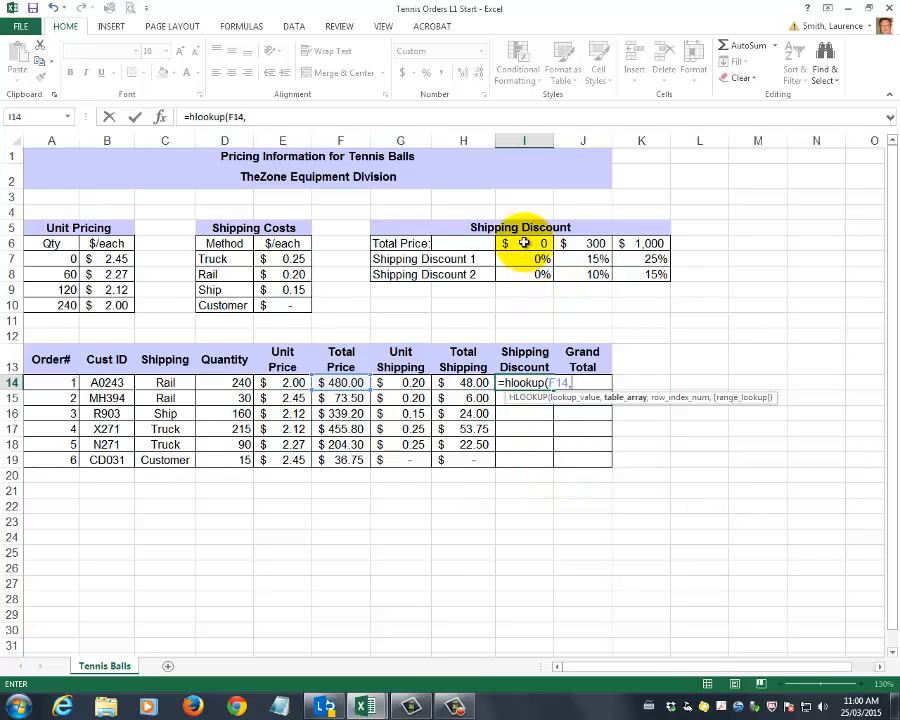
drag(524, 243, 640, 278)
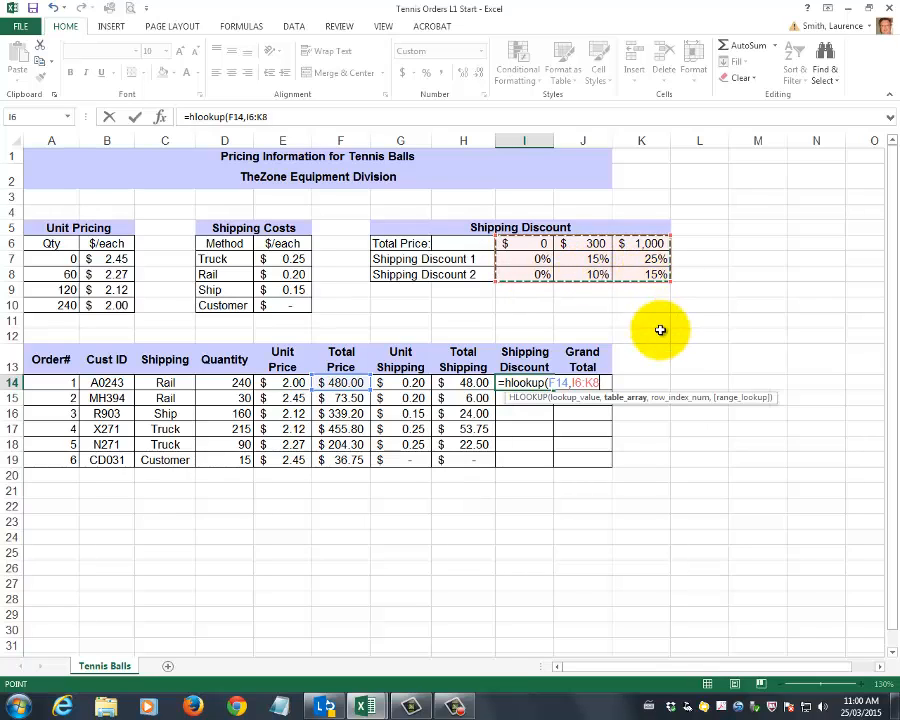
text(,)
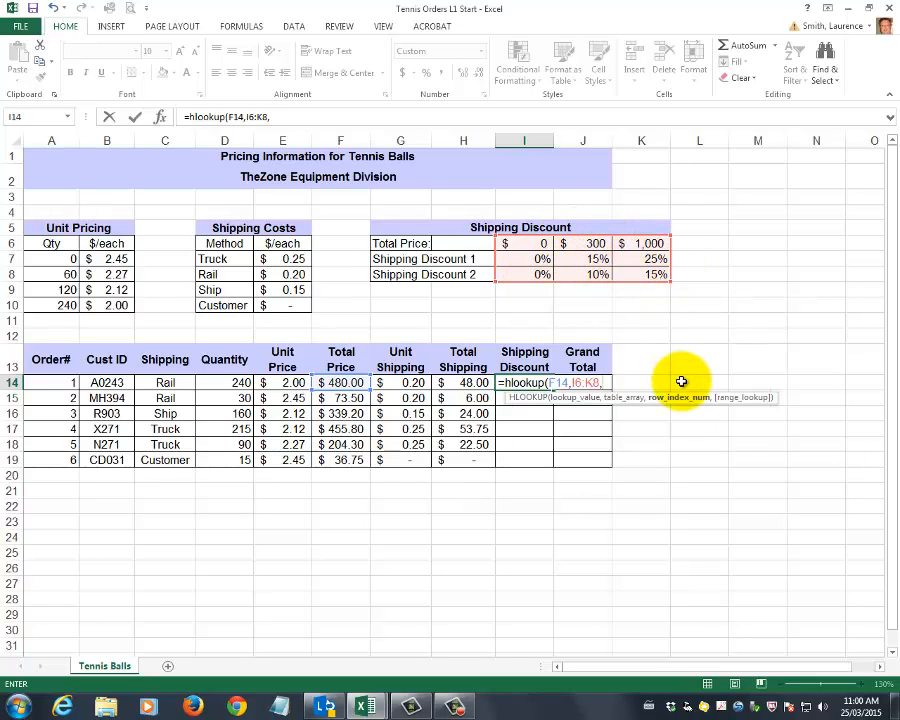
text(,true)
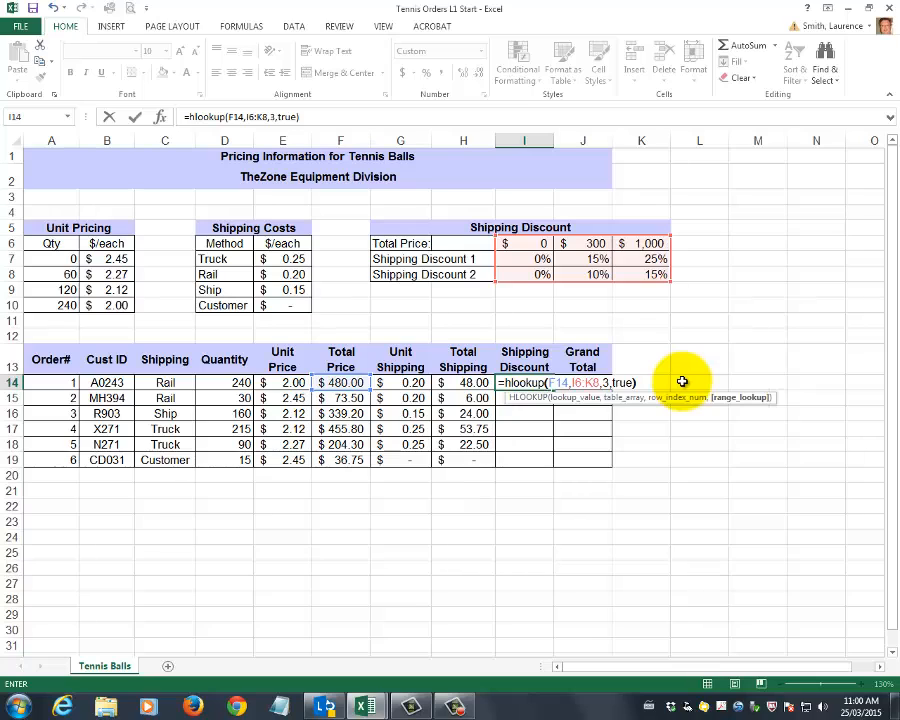
Make the table range in the I14 HLOOKUP absolute as $I$6:$K$8 and commit the formula
click(582, 399)
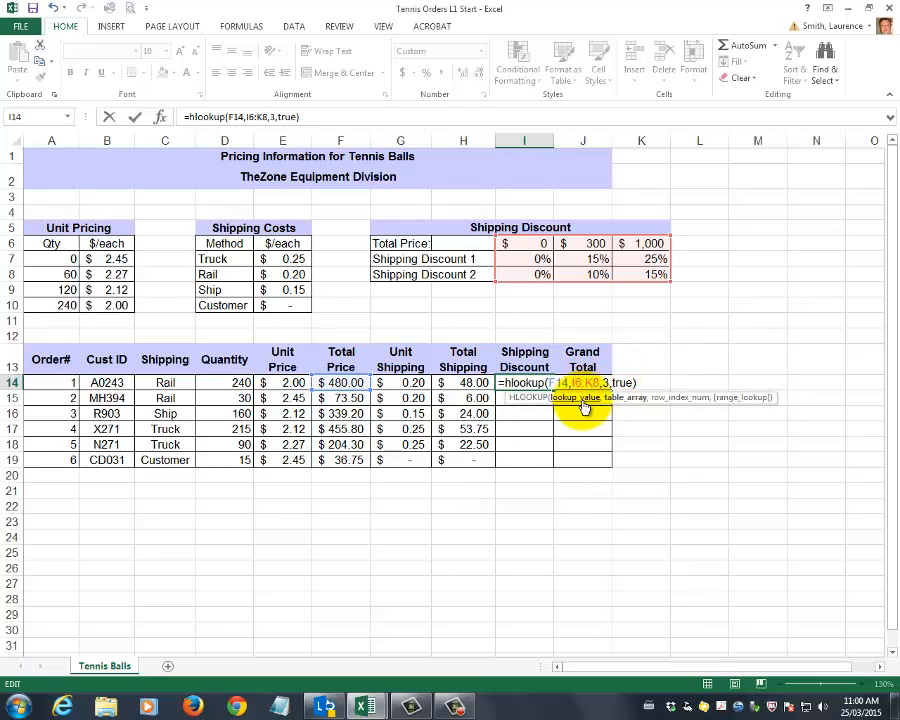
key(F4)
click(600, 382)
key(F4)
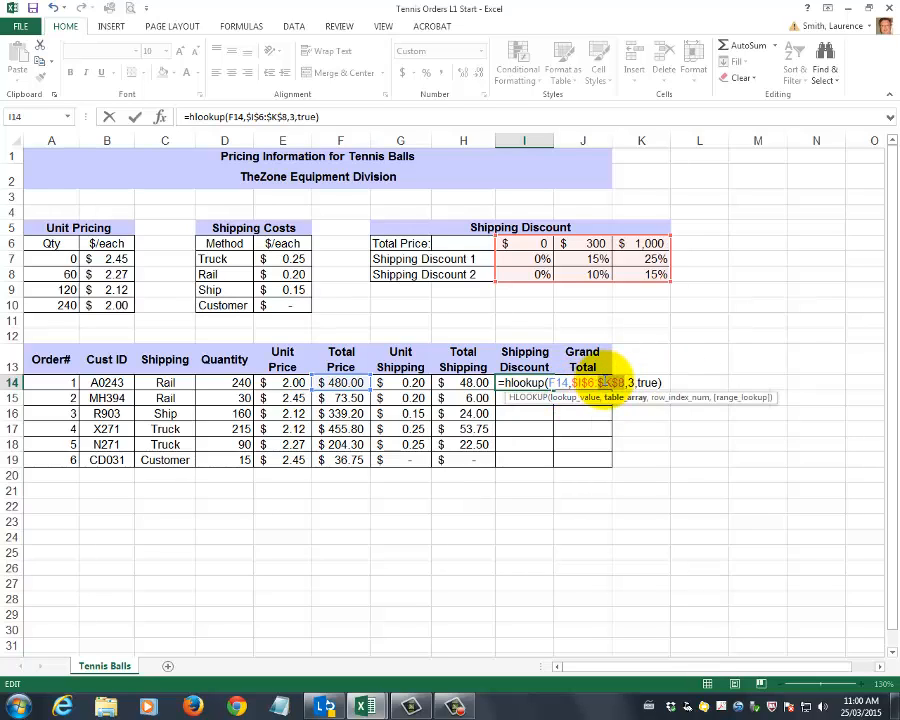
key(Return)
Multiply the HLOOKUP result in I14 by the order quantity in D14
click(526, 384)
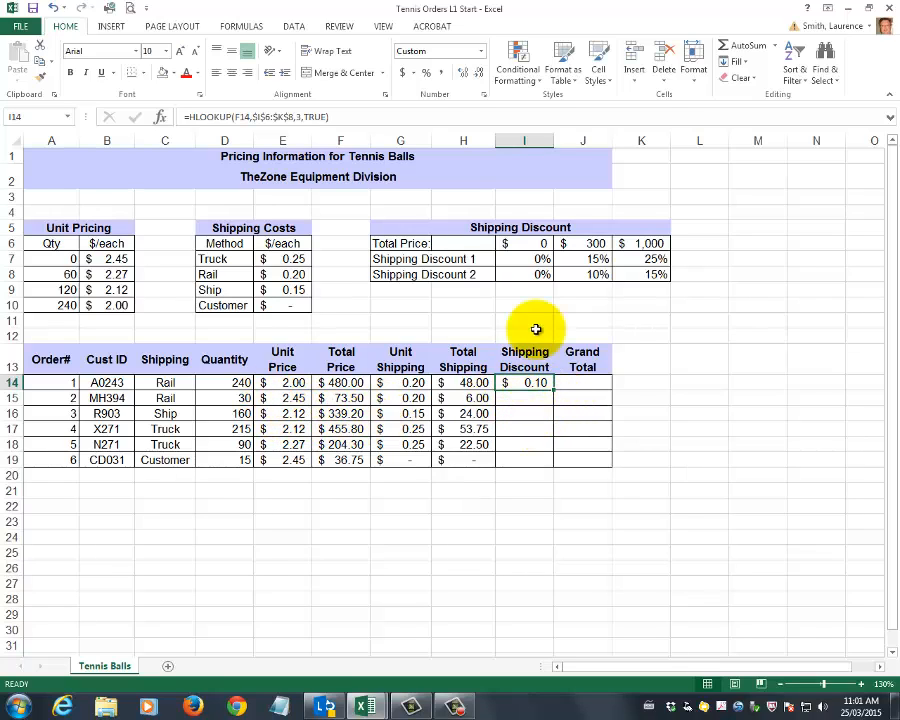
click(352, 115)
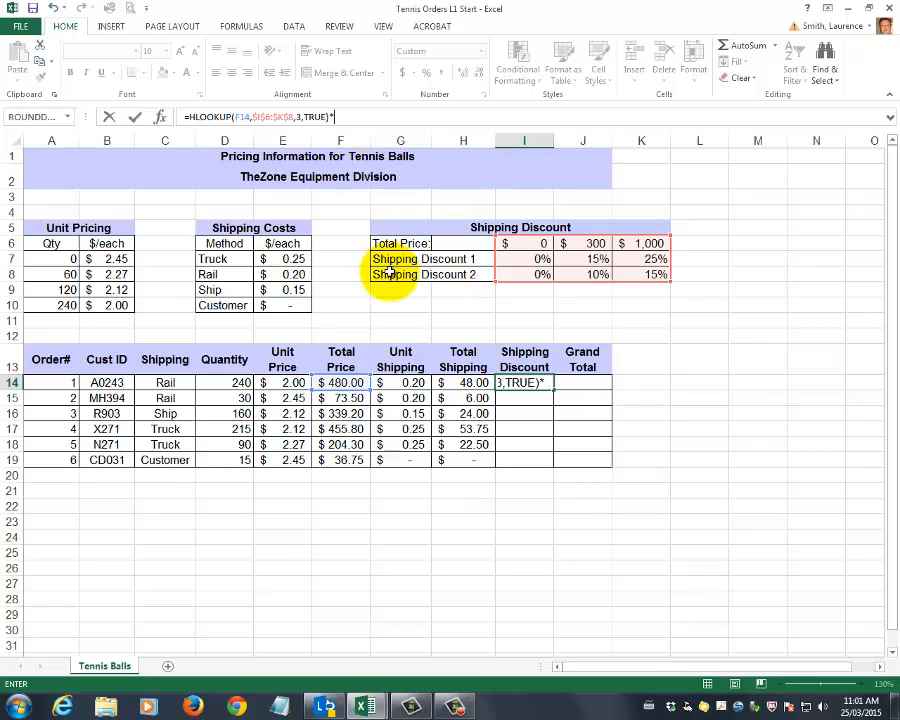
click(235, 383)
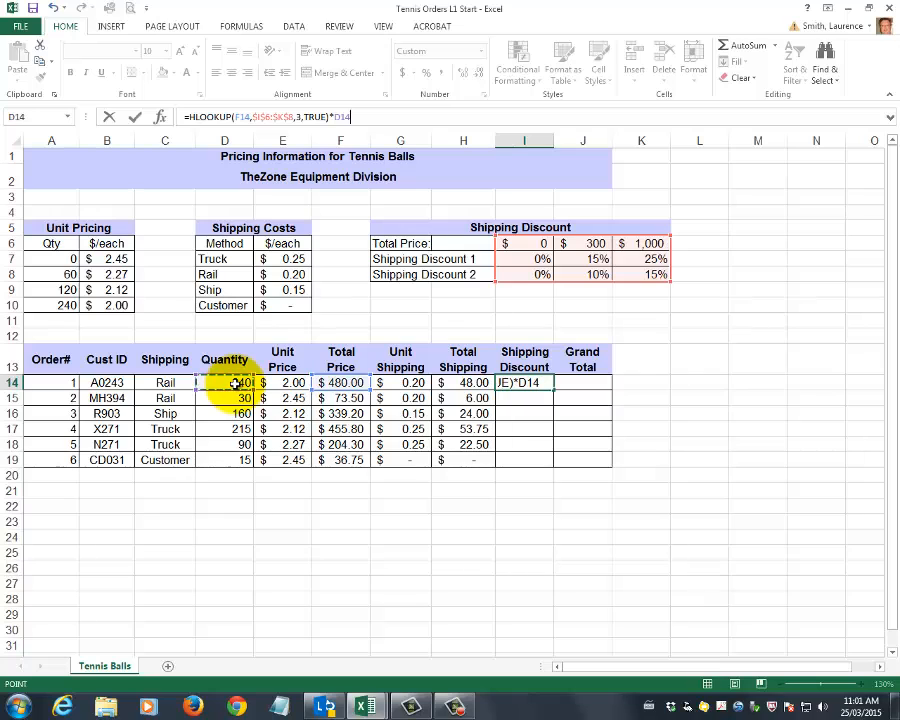
key(Return)
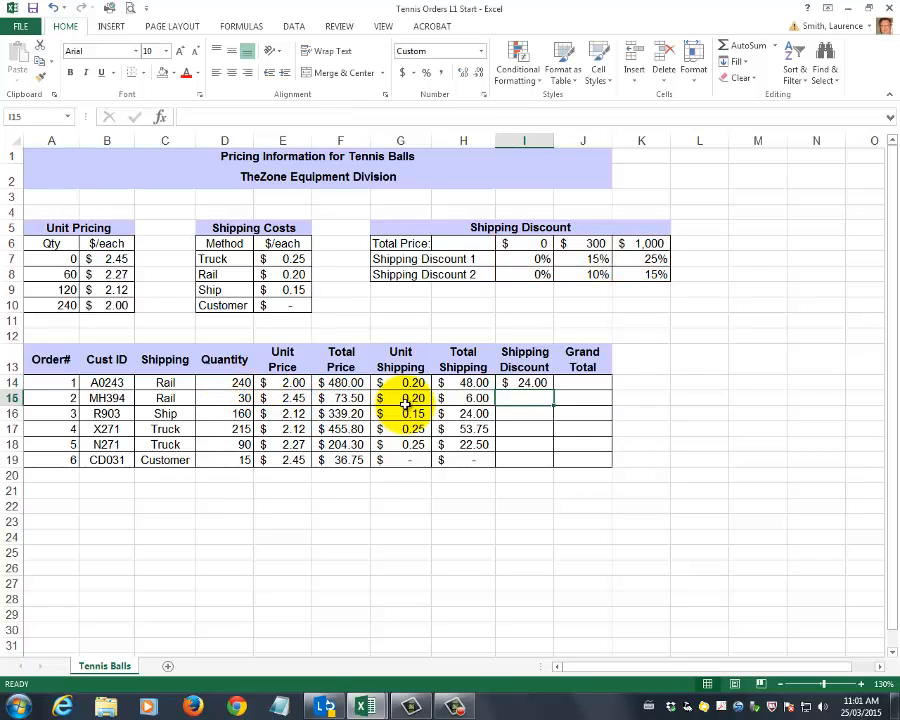
Check the Shipping Discount formula in I14 of the Tennis Orders L1 End workbook, then return to the Start workbook
click(522, 383)
click(369, 712)
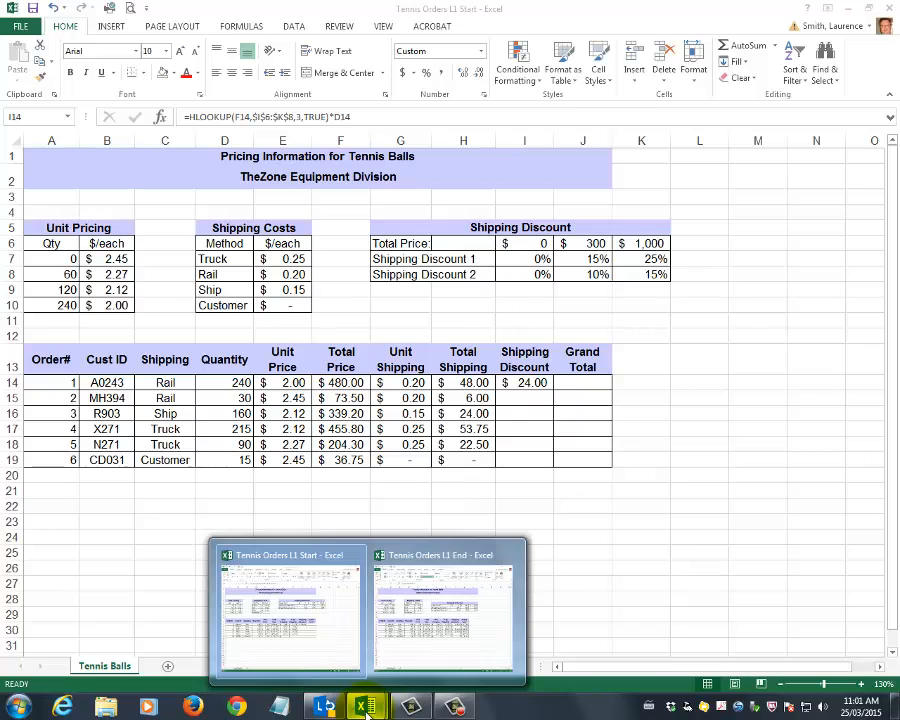
click(445, 632)
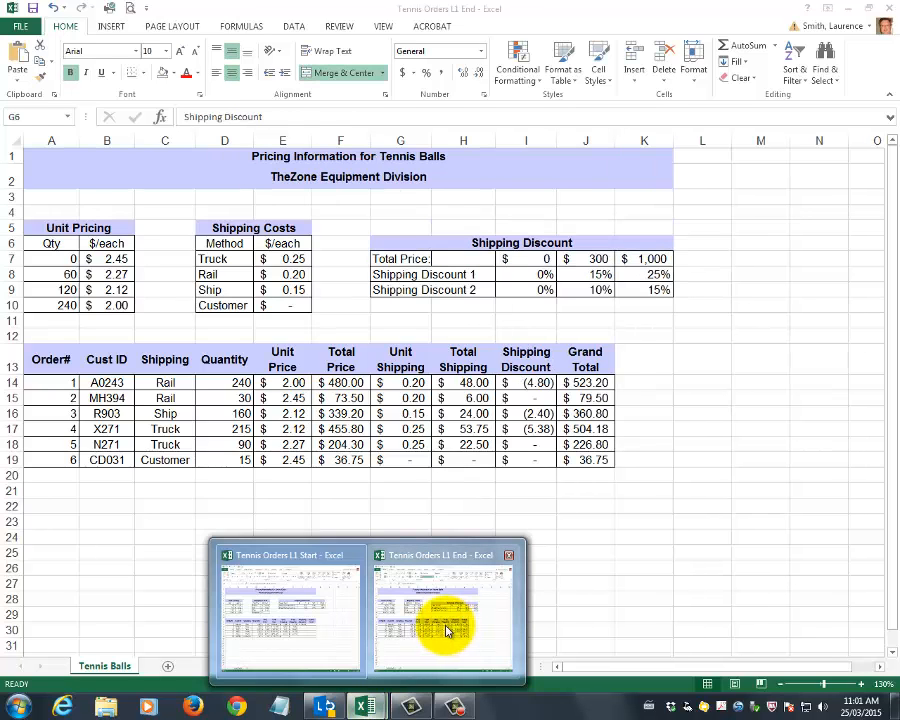
click(528, 386)
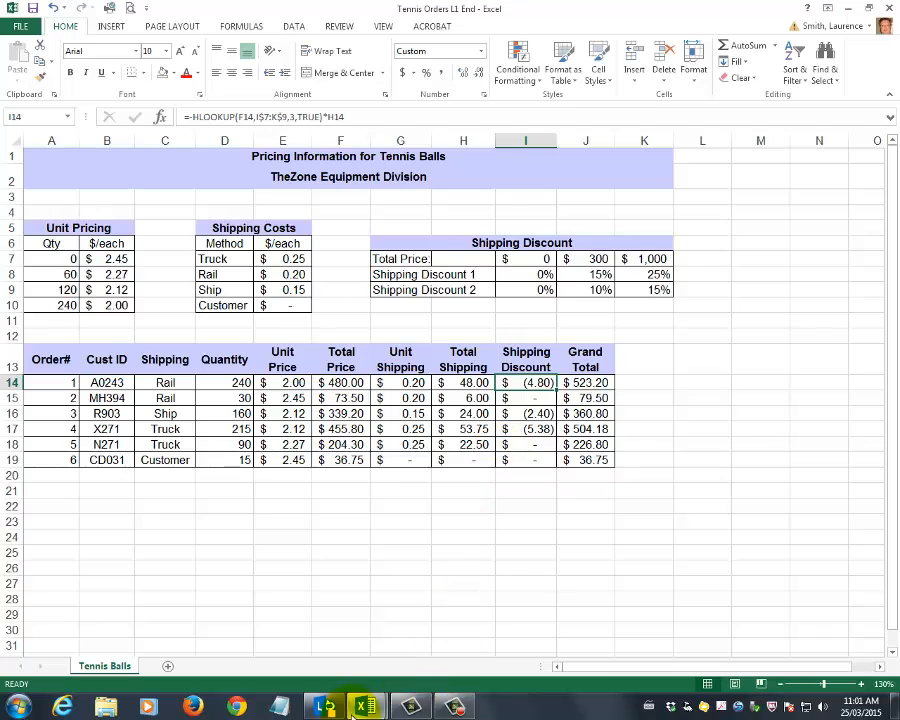
mouse_move(370, 706)
click(337, 643)
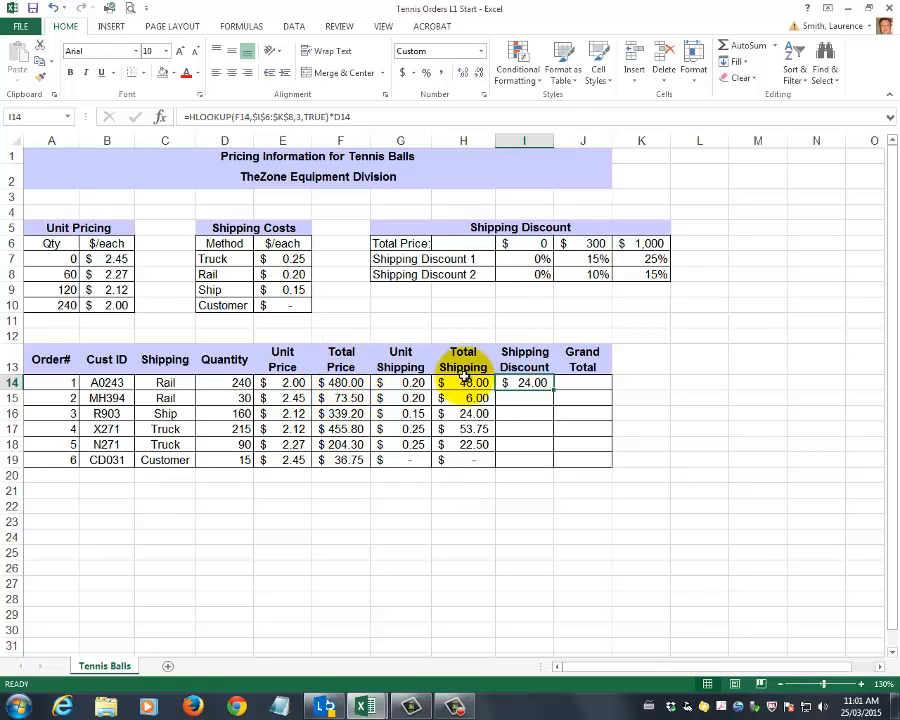
Change the multiplier in the I14 discount formula to the total shipping in H14 and fill the formula down to I19
click(371, 112)
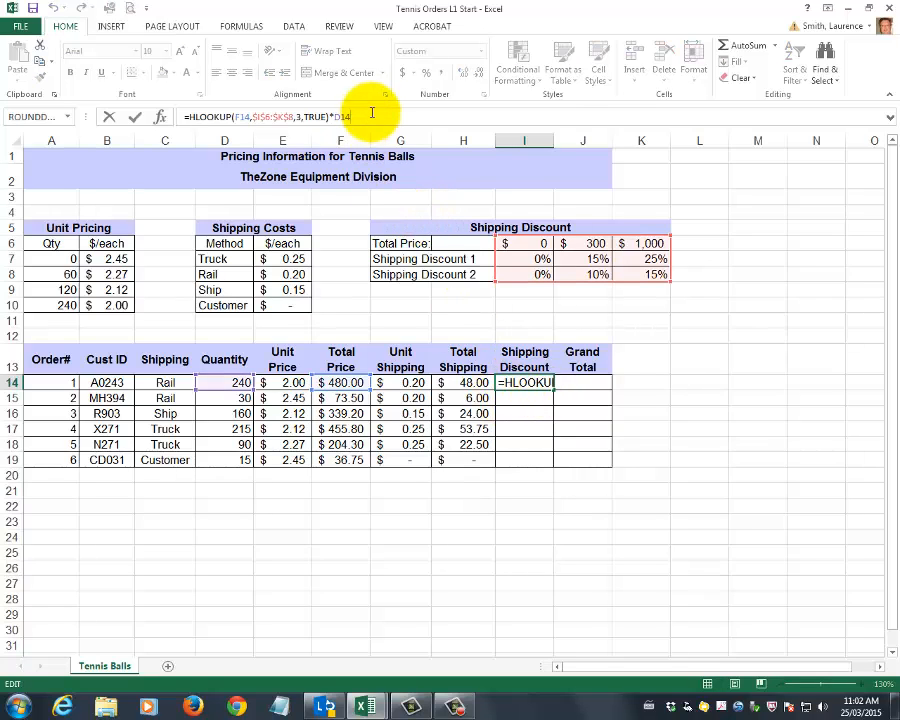
text(\\)
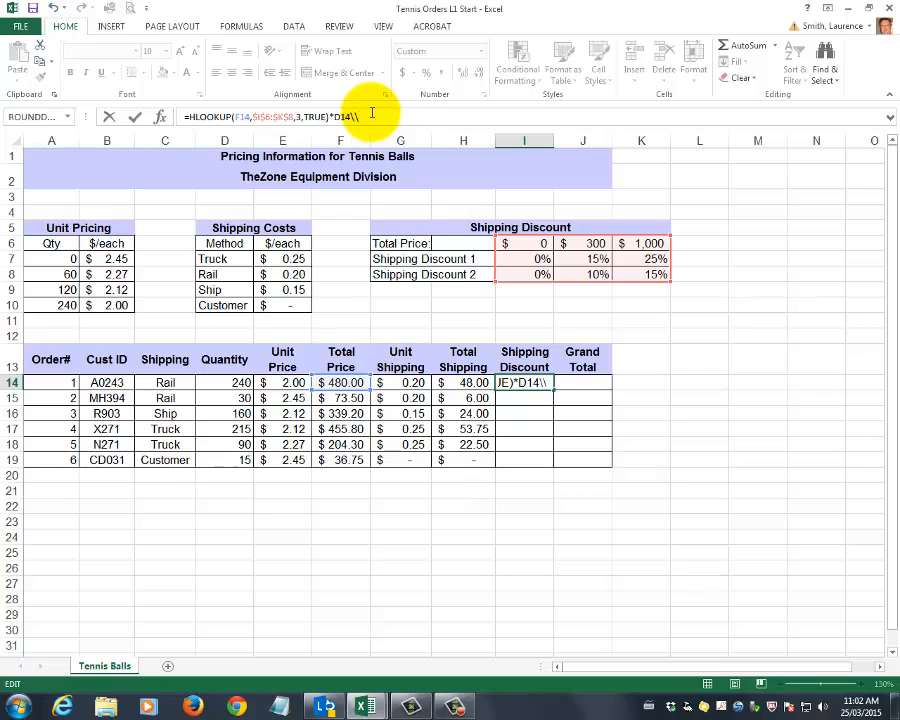
key(BackSpace)
key(BackSpace)
key(BackSpace)
key(BackSpace)
key(BackSpace)
text(h14)
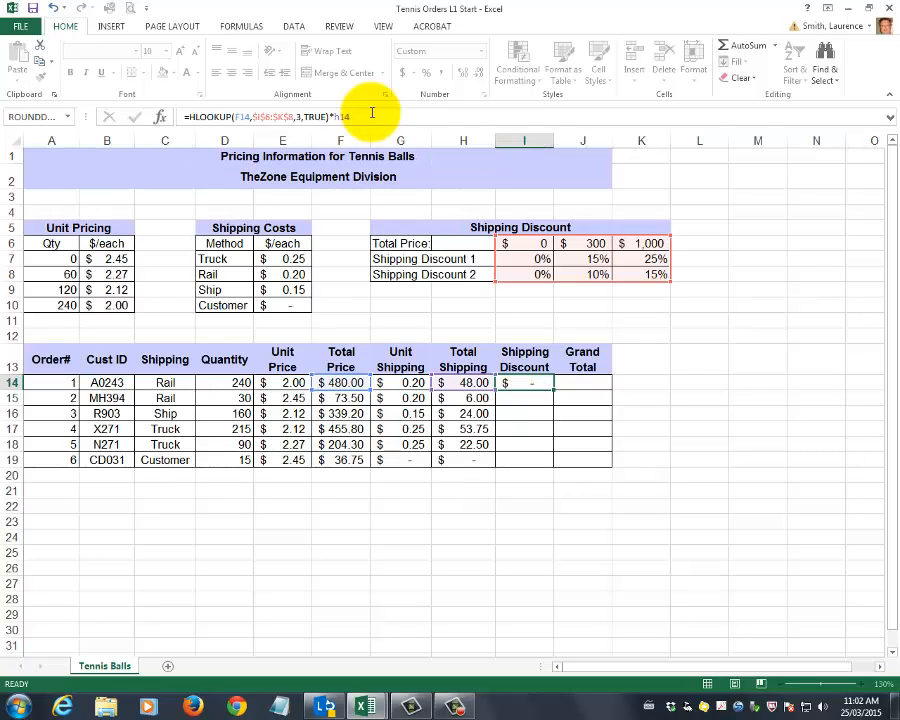
key(ctrl+Return)
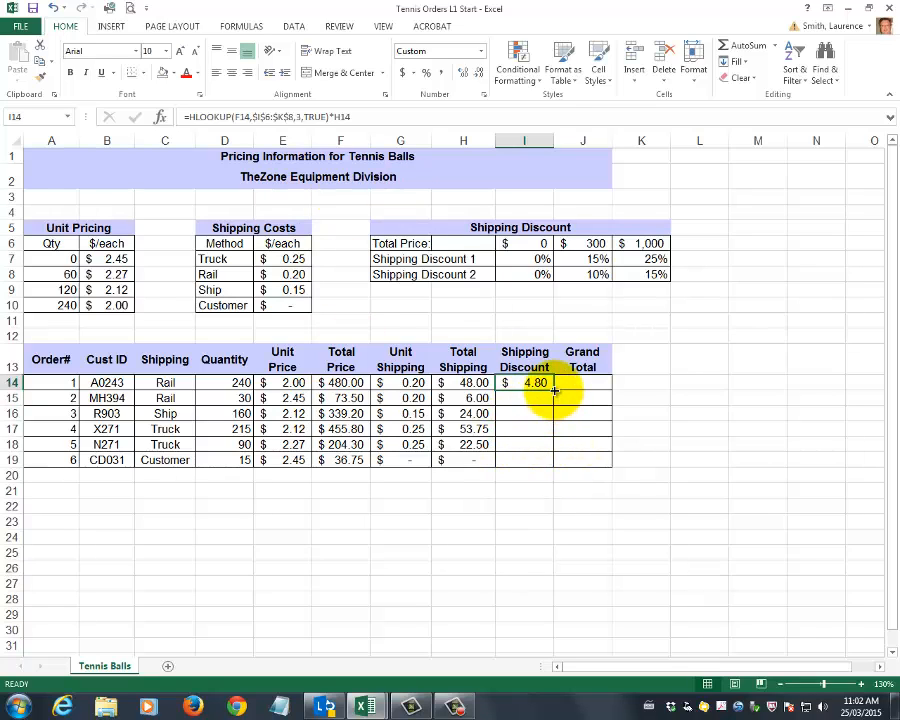
drag(554, 389, 551, 462)
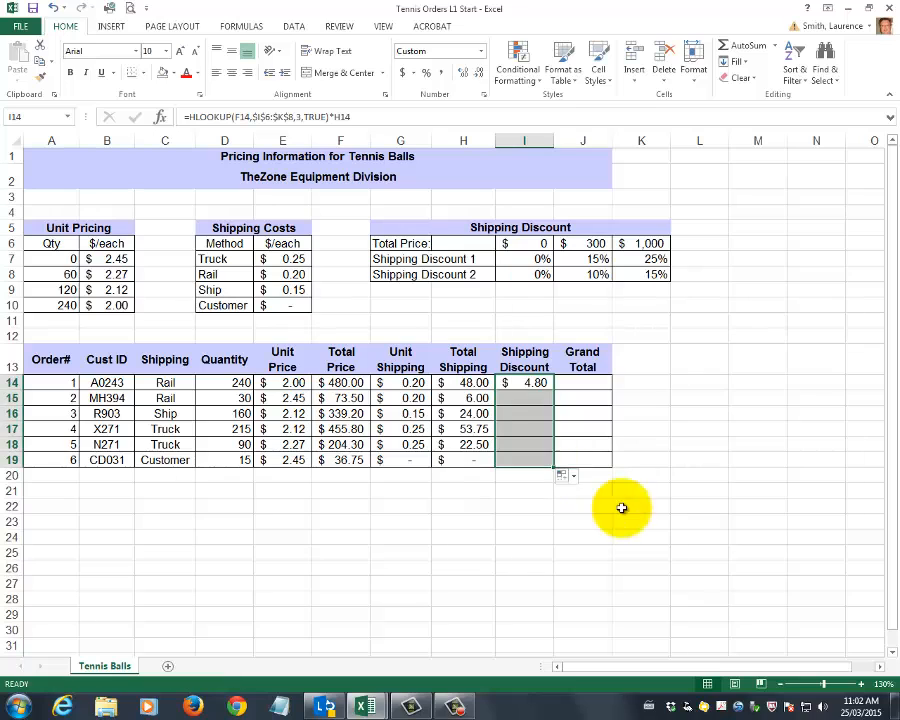
click(538, 413)
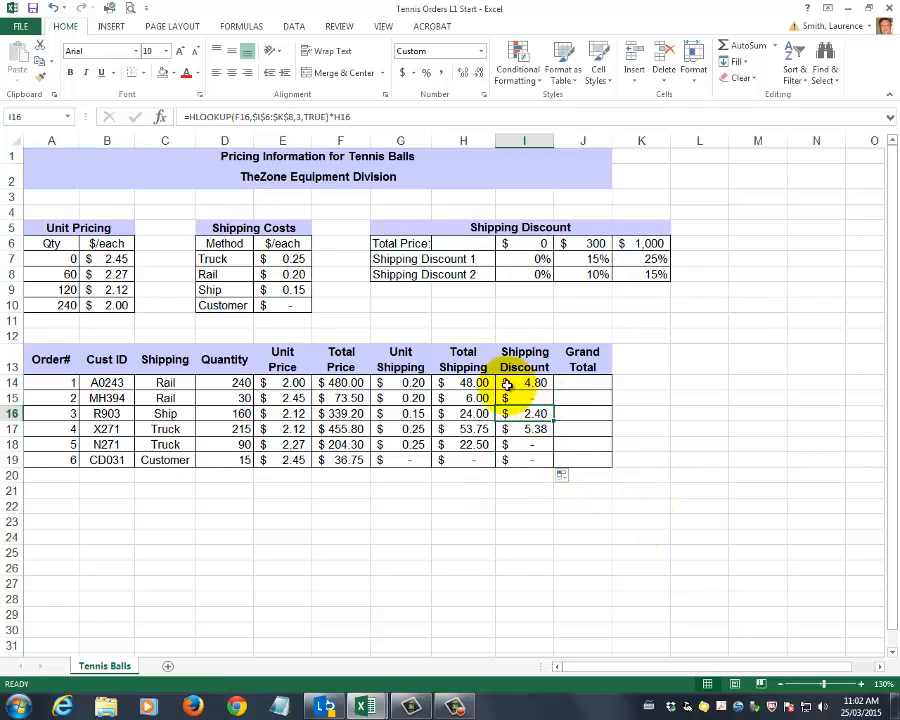
Append *-1 to the I14 discount formula to make it a deduction and refill it down to I19
click(512, 384)
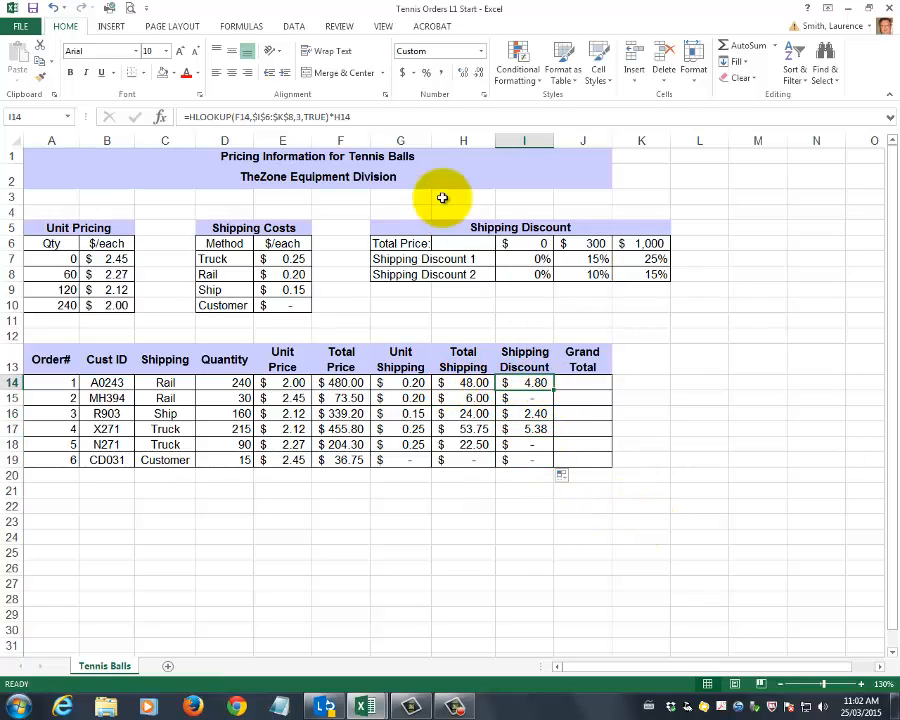
click(378, 118)
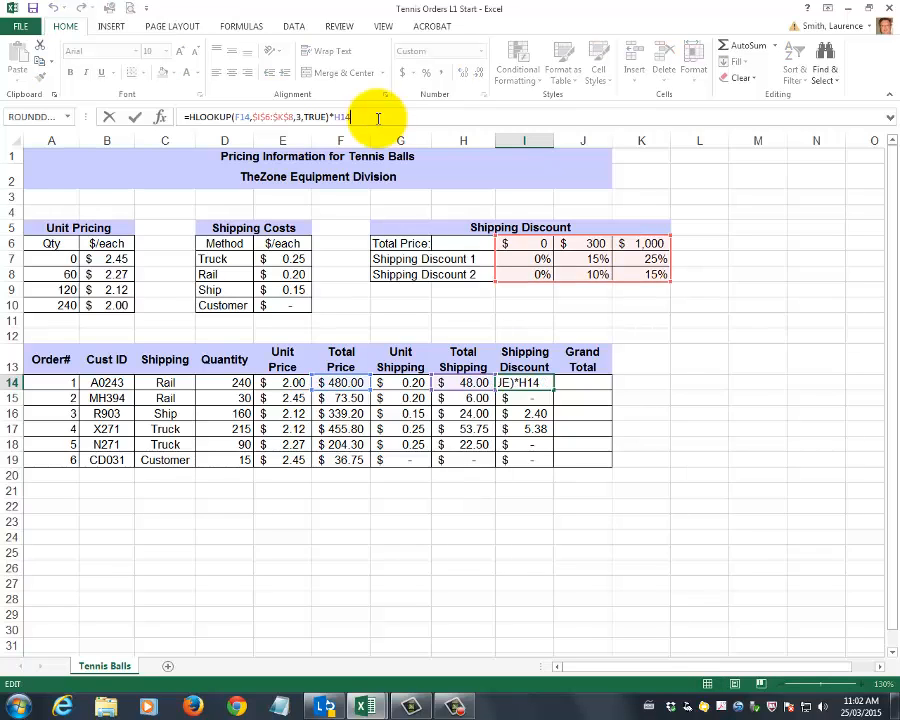
text(*-1)
key(Return)
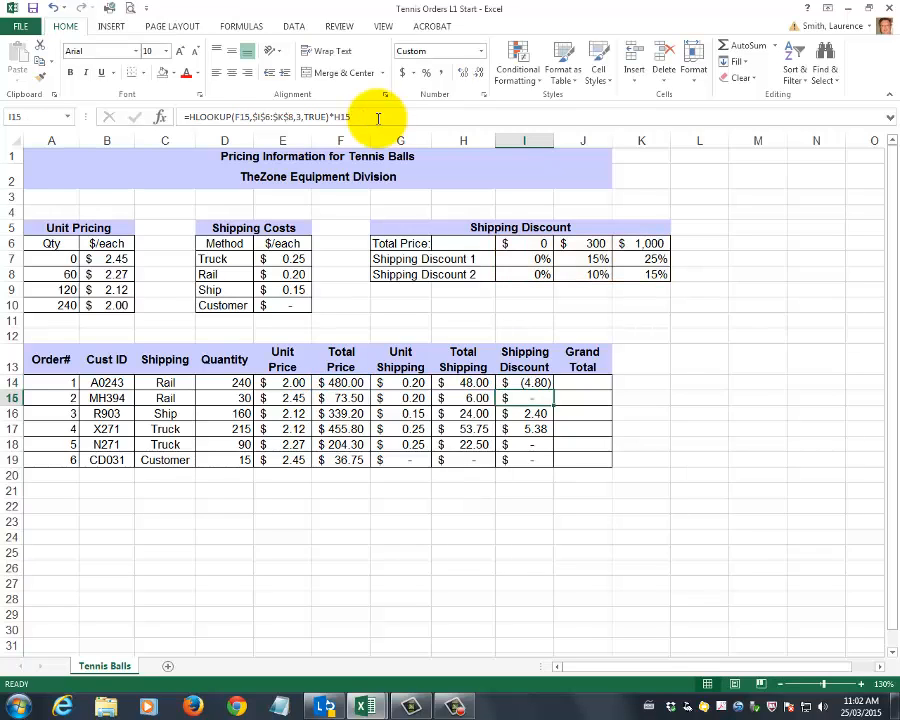
click(535, 383)
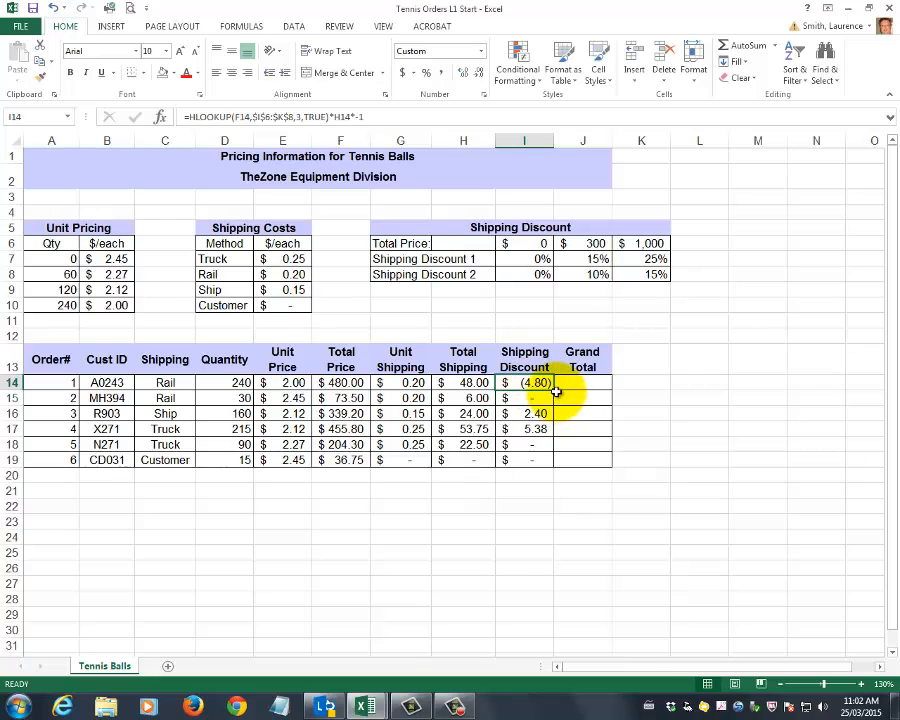
drag(556, 390, 550, 462)
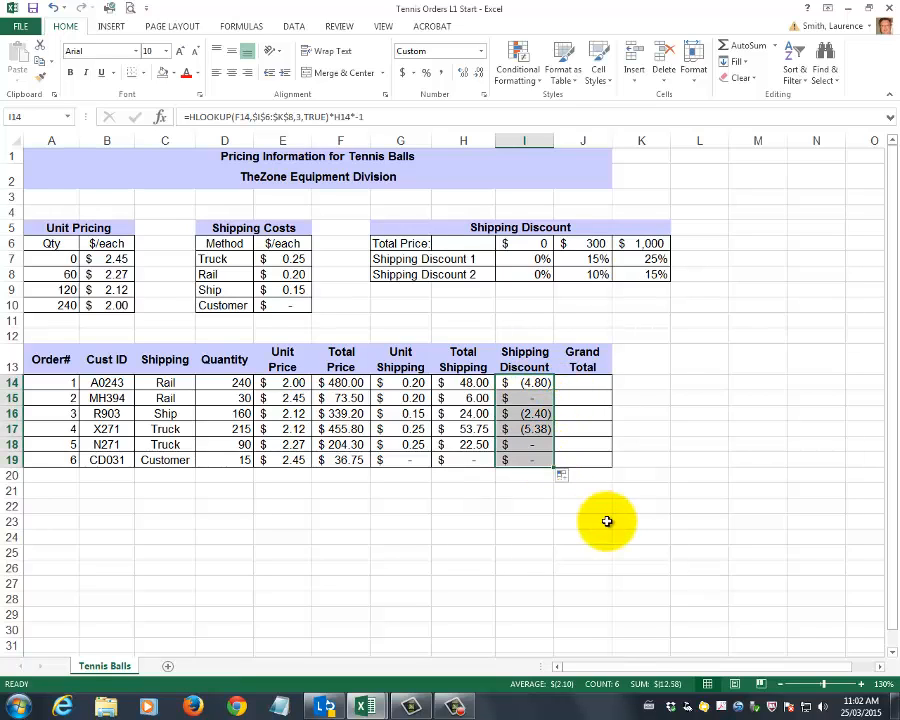
click(530, 382)
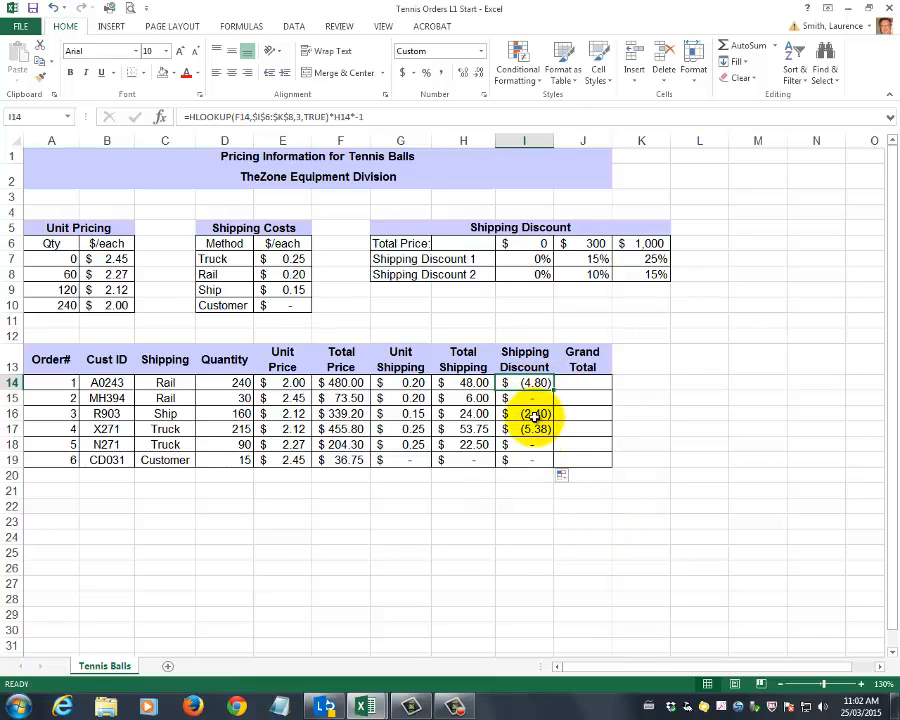
click(464, 382)
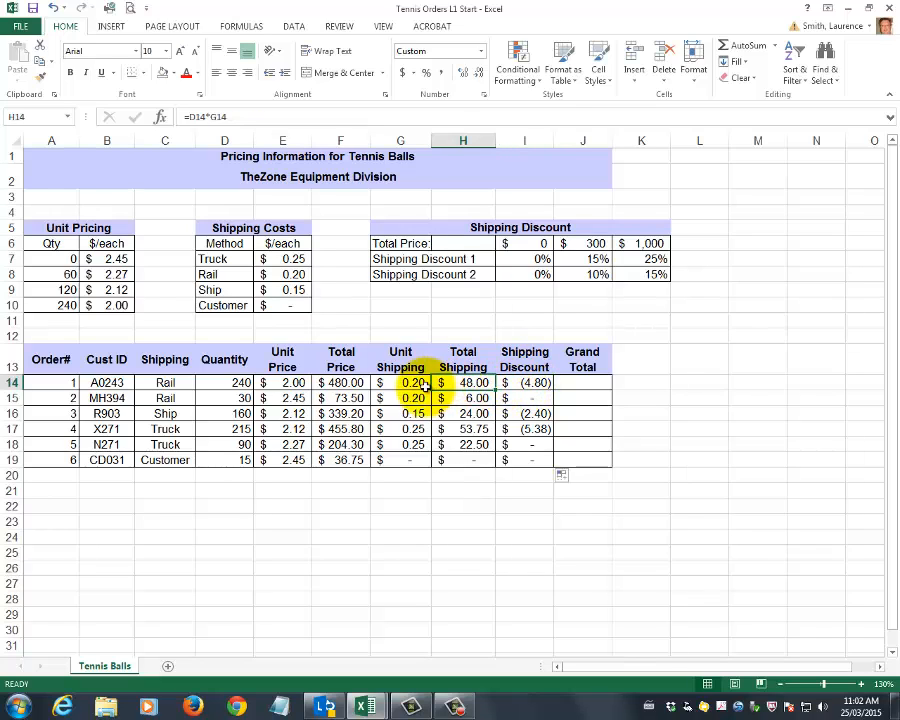
Enter the Grand Total formula =F14+H14+I14 in J14 and fill it down to J19
click(583, 384)
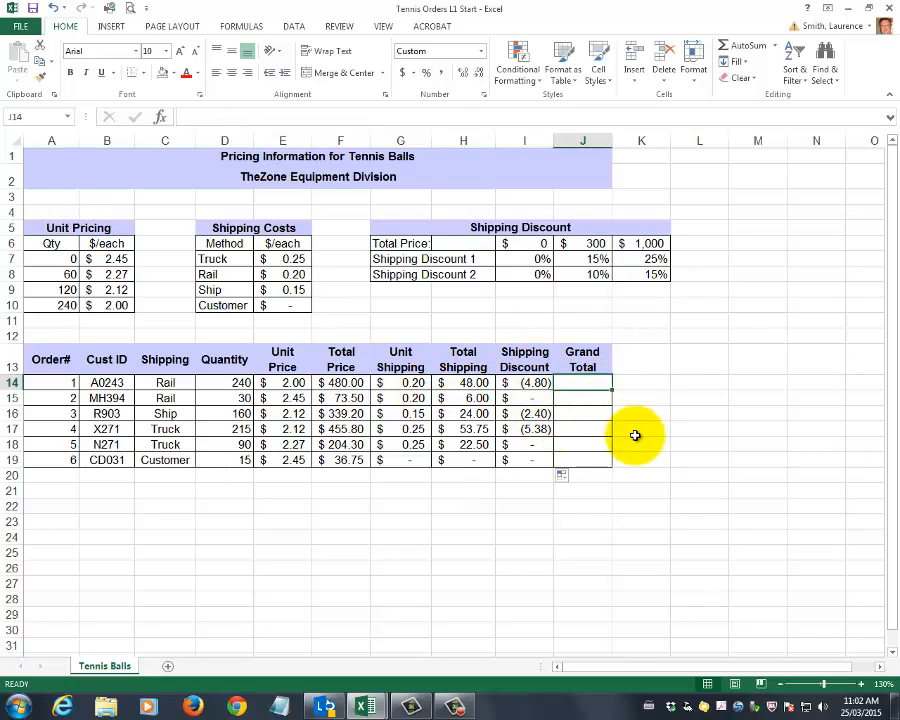
text(=)
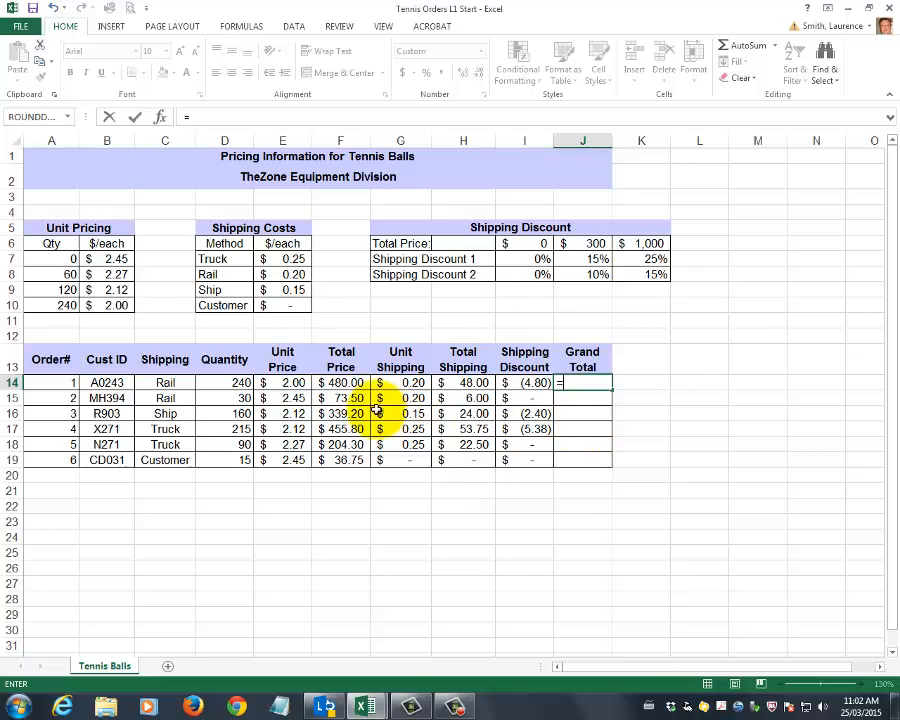
click(341, 383)
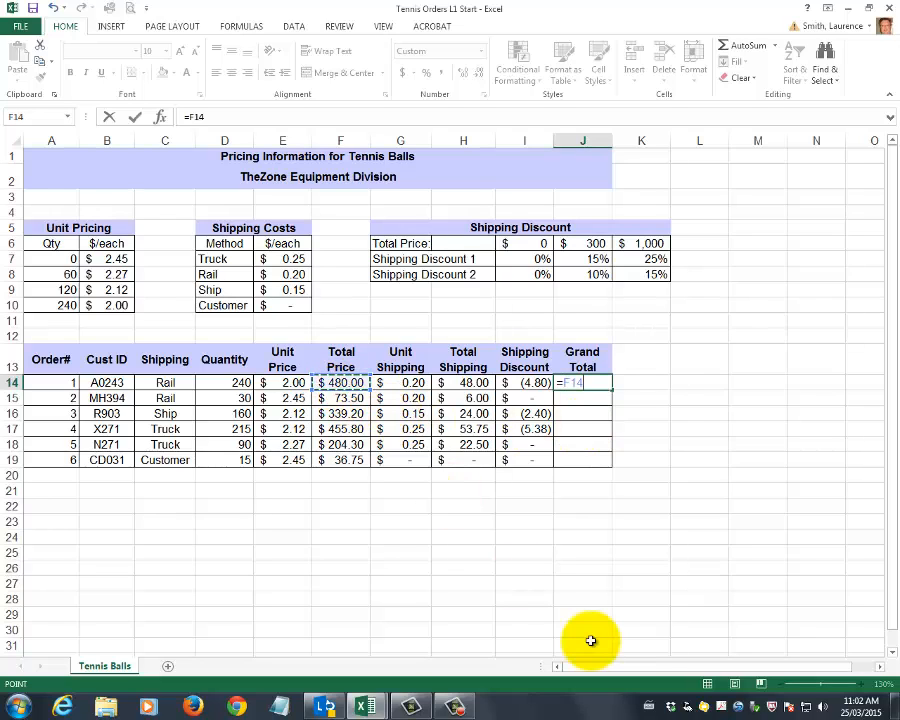
text(+)
click(477, 385)
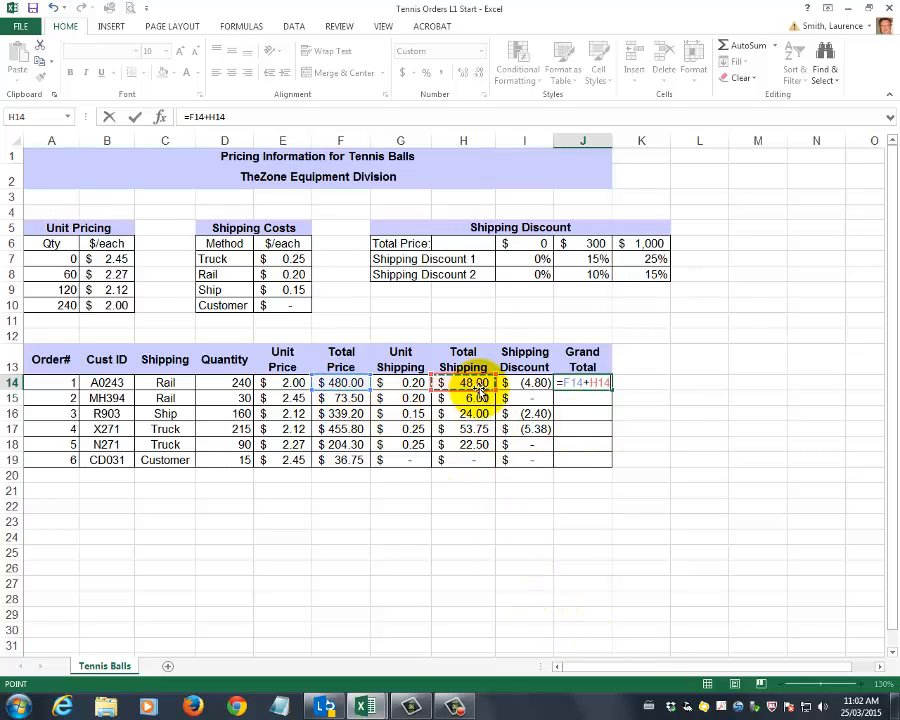
text(+)
click(524, 383)
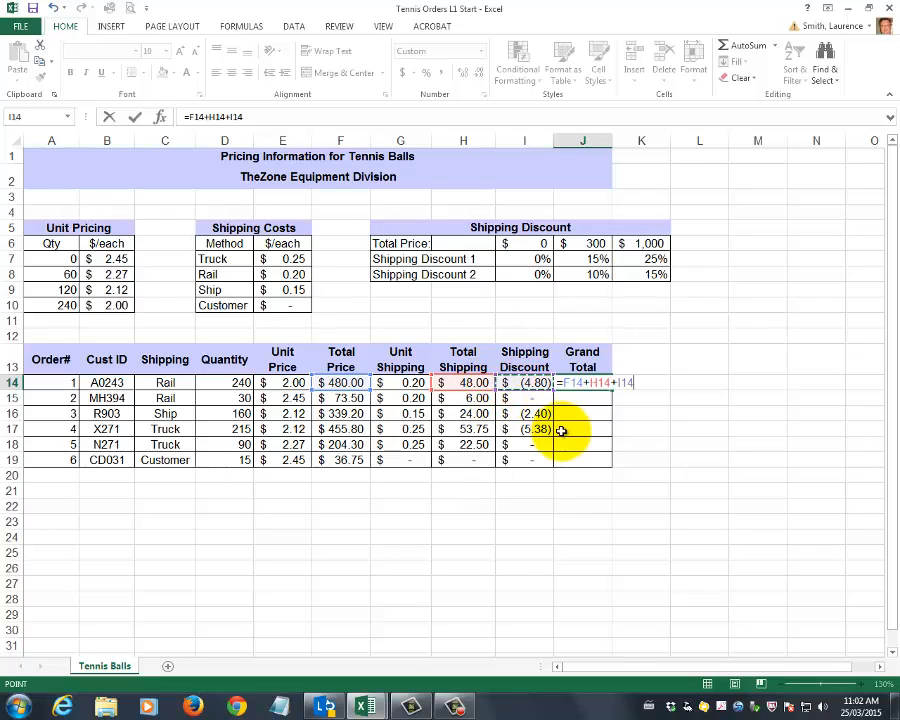
key(ctrl+Return)
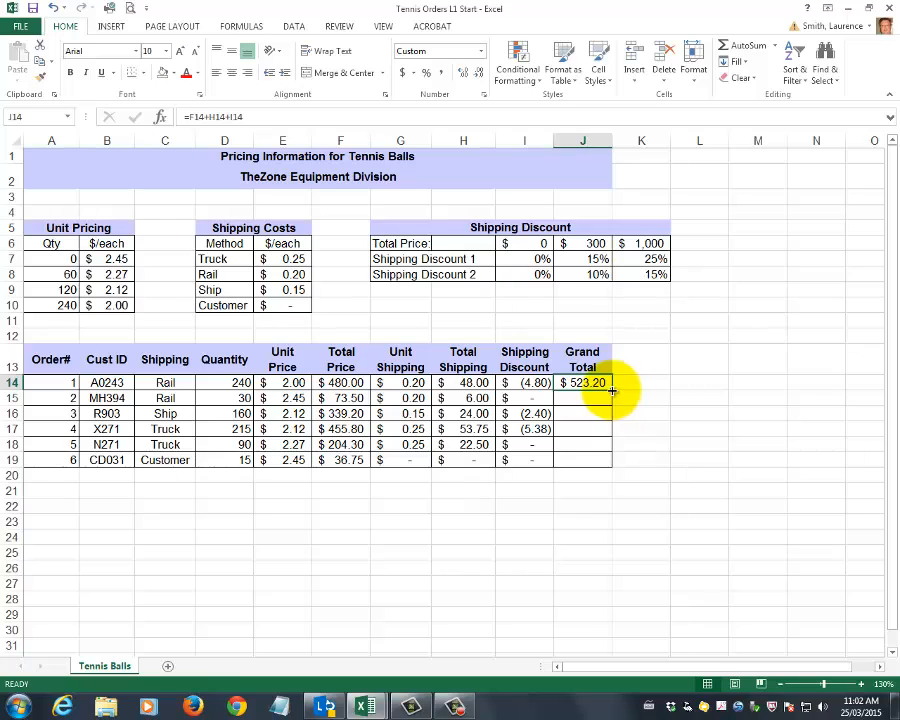
drag(612, 391, 612, 474)
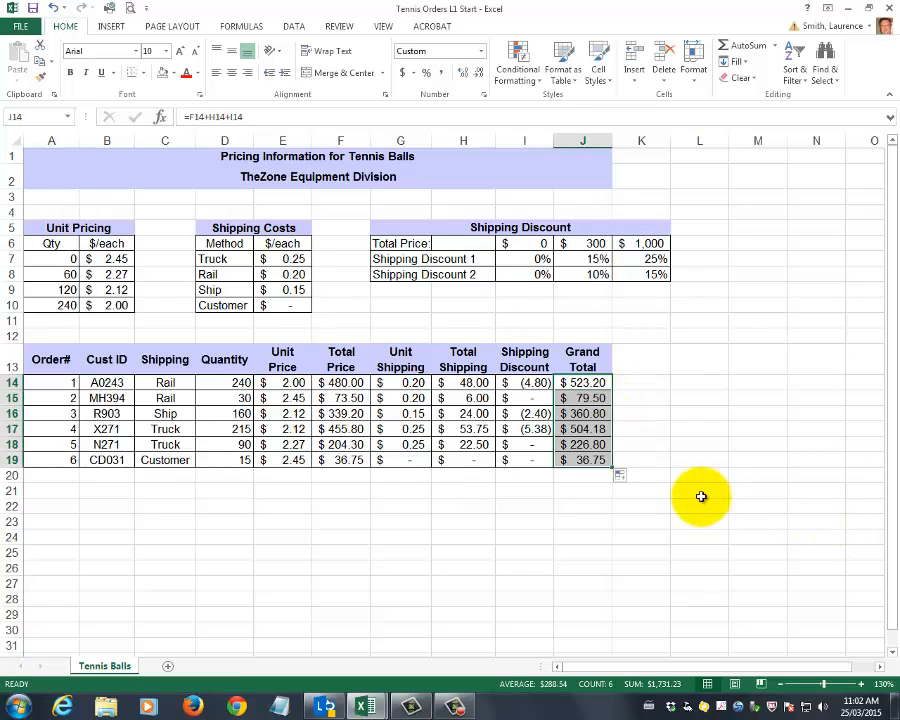
click(685, 447)
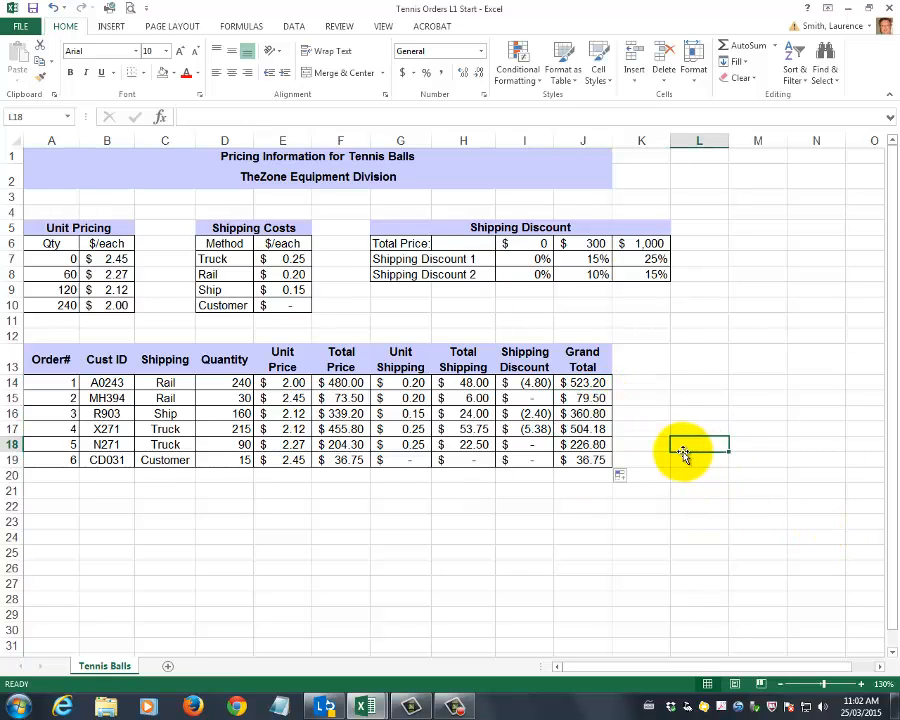